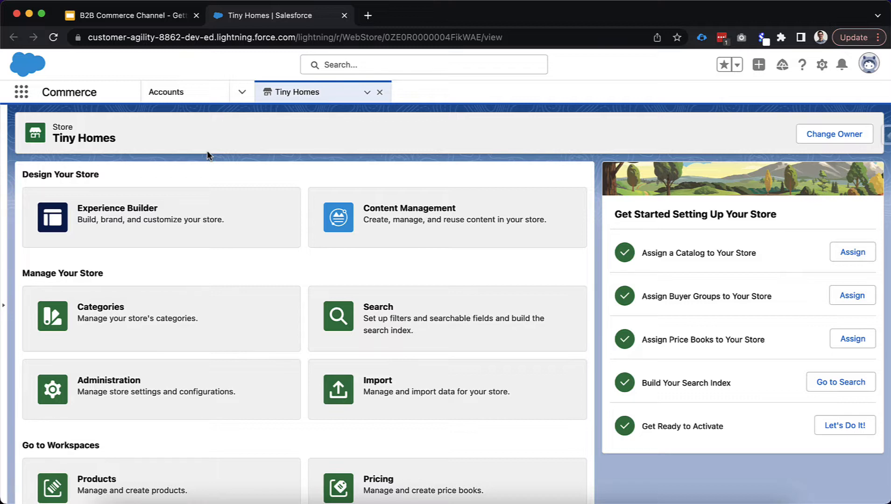
Launch Experience Builder for the Tiny Homes store from its store page
click(214, 205)
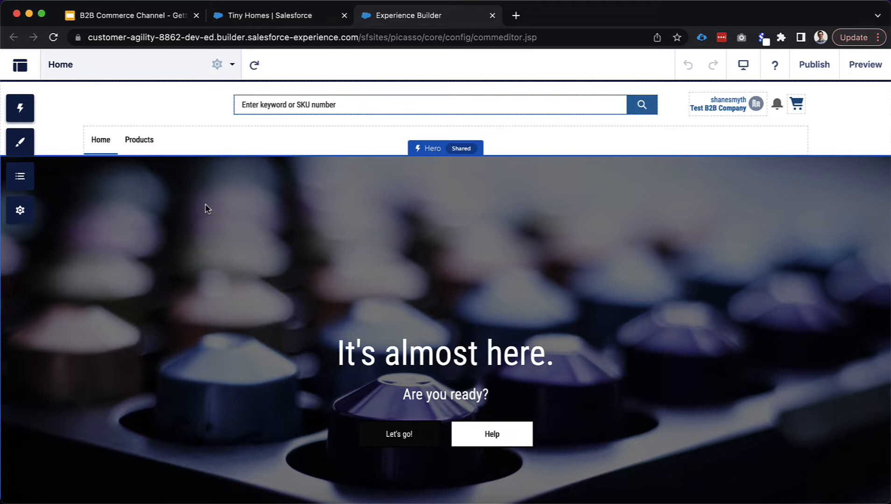
Bring up the theme's Colors settings listing Text, Action, Link and Border Color
click(19, 148)
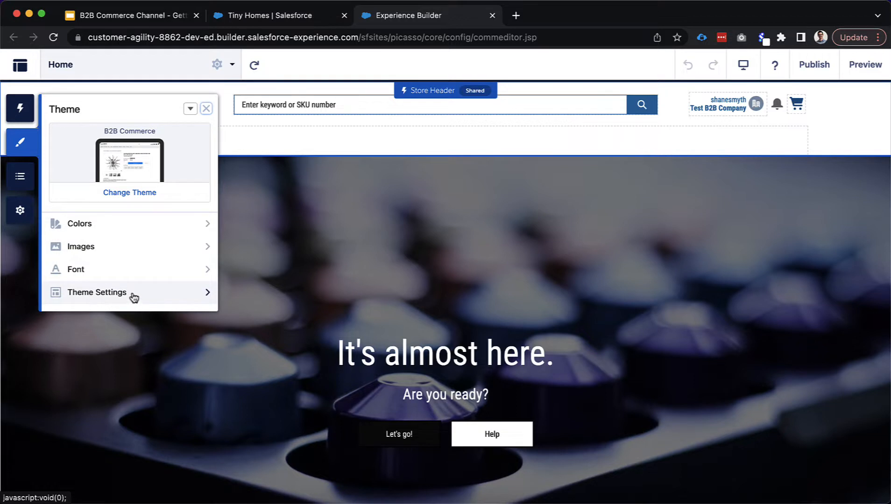
click(110, 226)
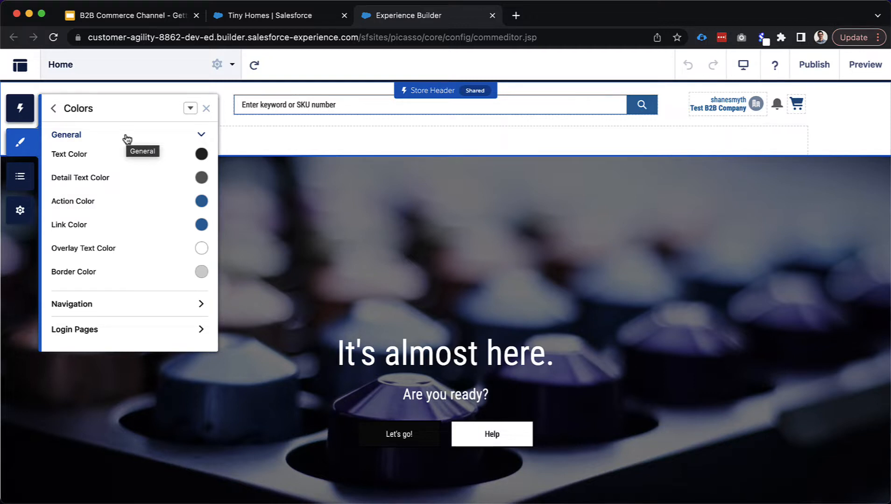
Browse the Navigation and Login Pages color sections, then edit Action Color, currently rgb(37, 116, 169)
click(109, 309)
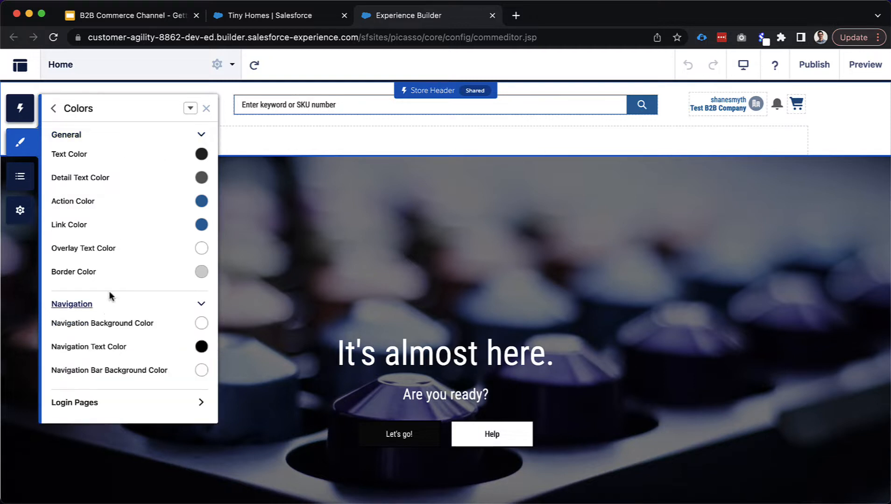
scroll(112, 317, down, 1)
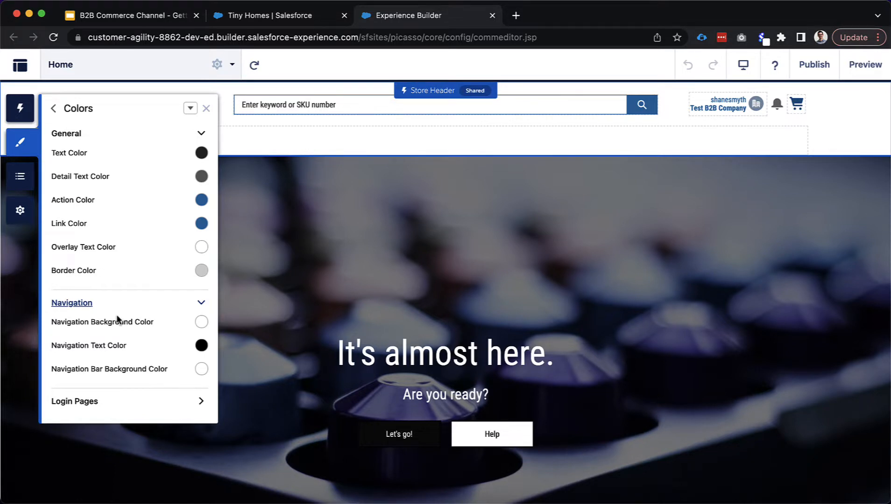
click(124, 401)
scroll(137, 378, down, 3)
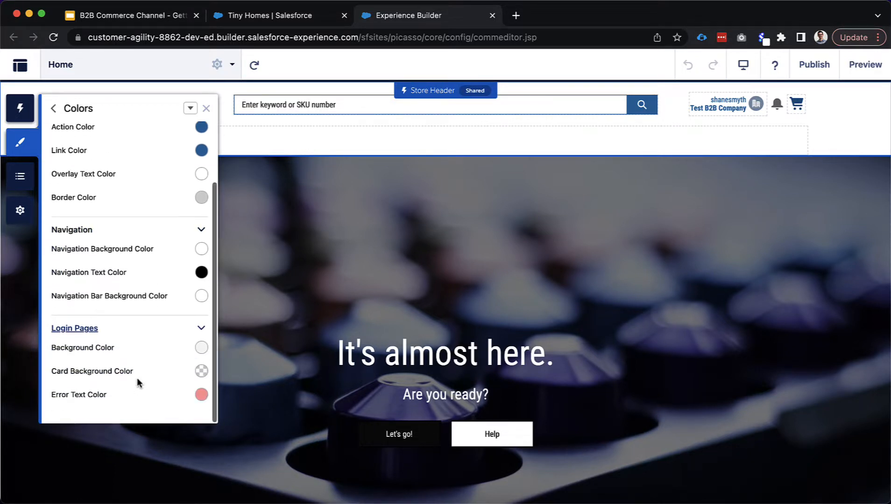
scroll(138, 353, up, 3)
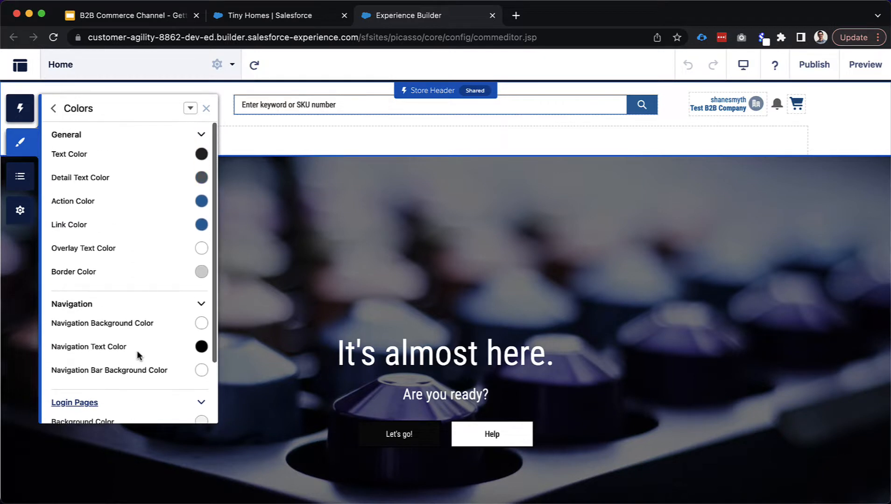
click(87, 306)
click(86, 332)
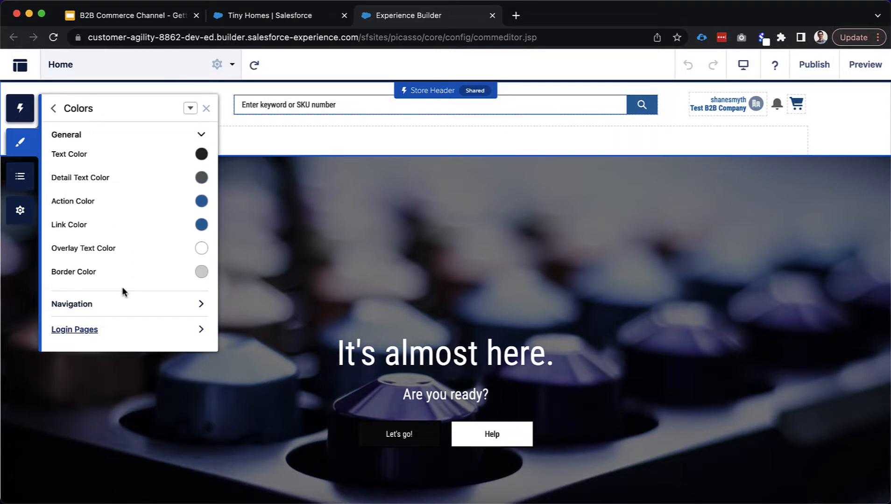
click(198, 204)
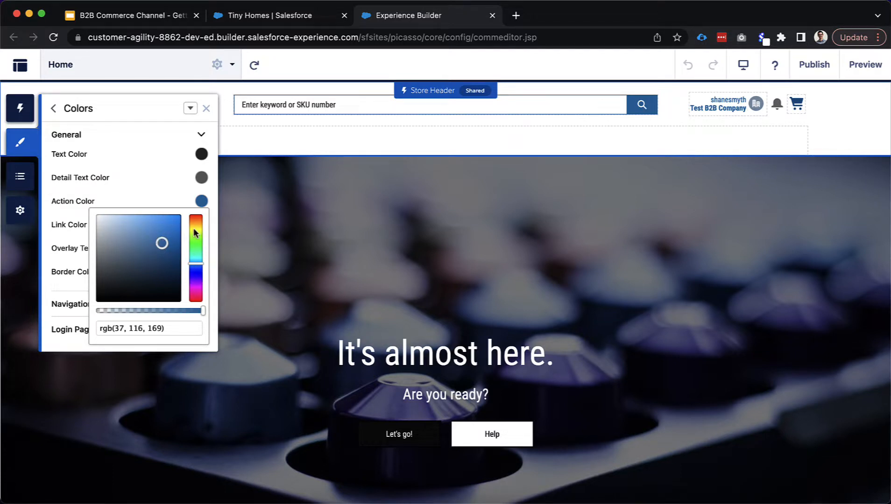
Experiment with the Action Color hue slider, shifting it toward orange-red
click(195, 223)
drag(162, 243, 165, 224)
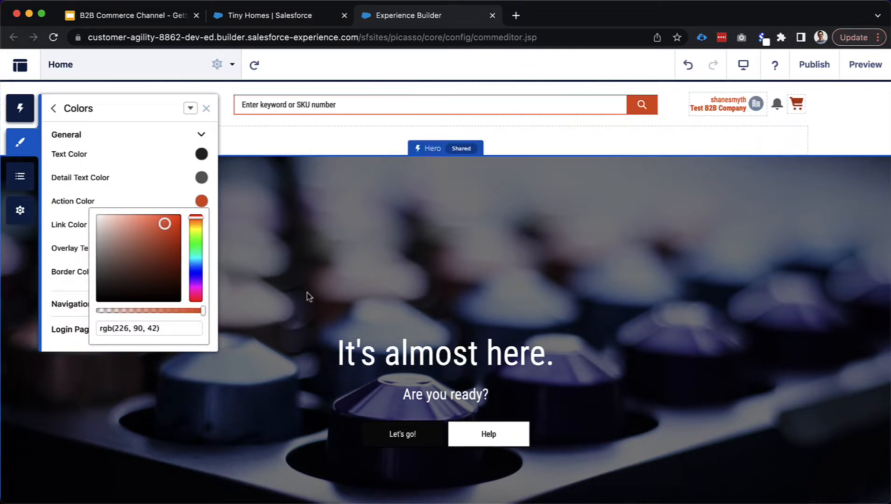
scroll(308, 302, down, 3)
scroll(306, 303, down, 15)
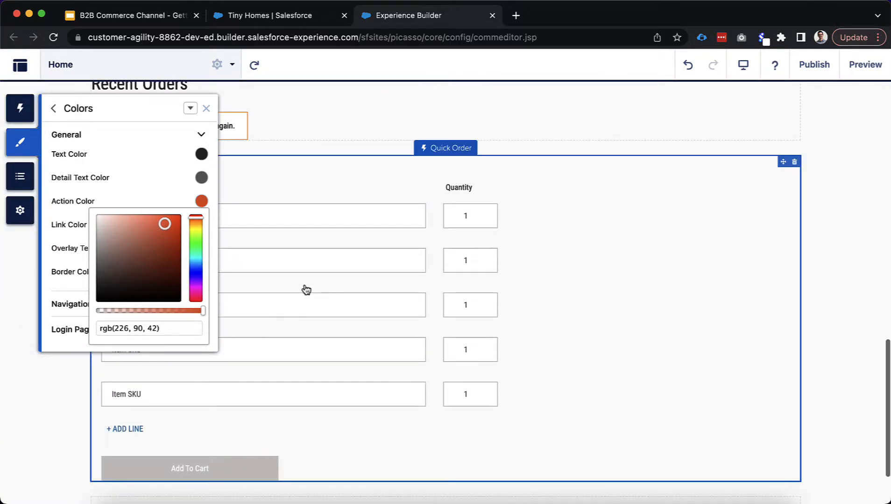
scroll(306, 294, up, 3)
scroll(306, 290, up, 5)
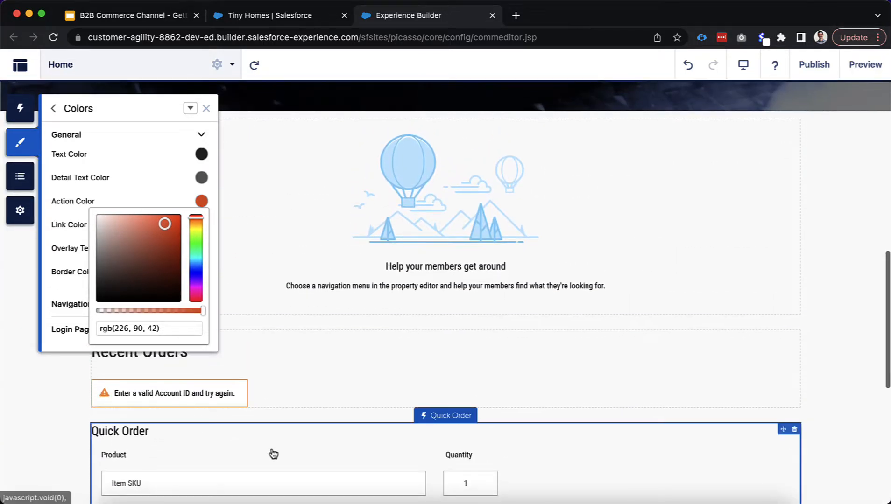
scroll(273, 452, down, 10)
scroll(378, 383, up, 15)
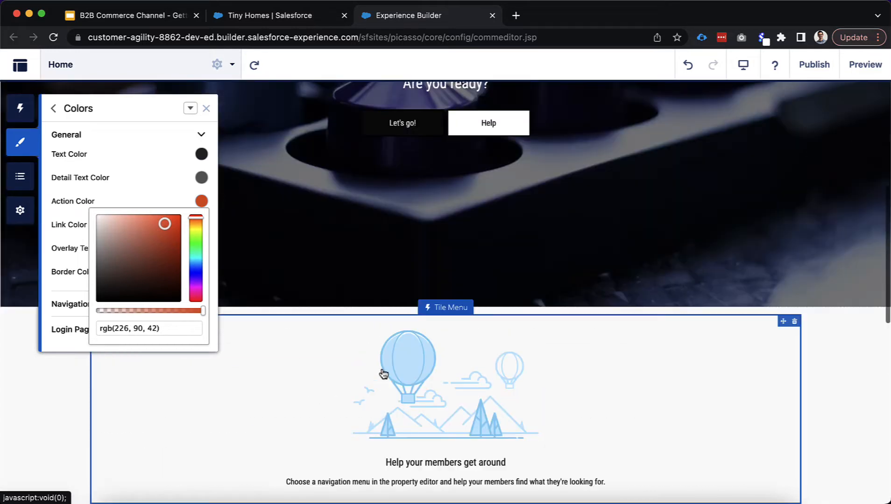
scroll(420, 281, up, 7)
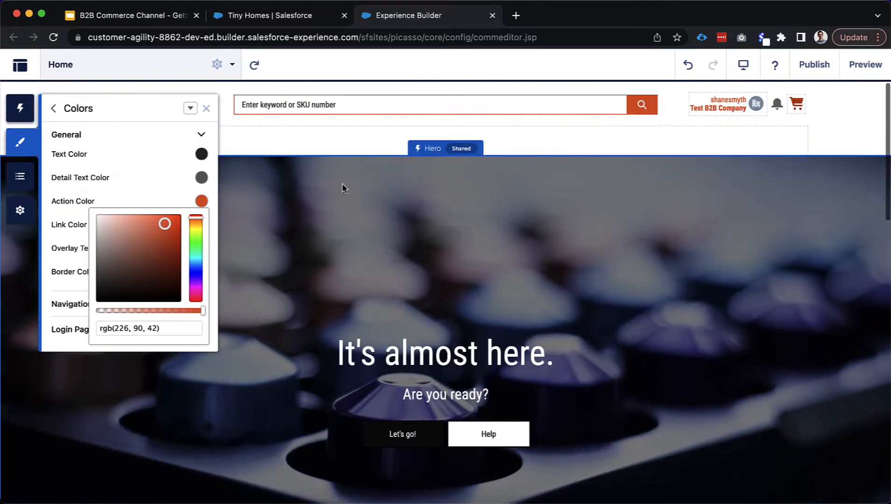
click(177, 200)
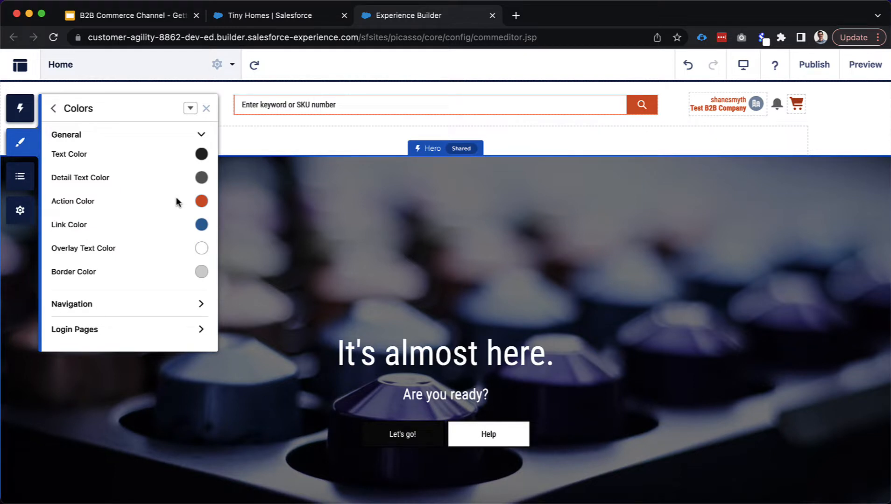
Set the Action Color to green hex #2A8F56, rgb(42, 143, 86)
click(202, 202)
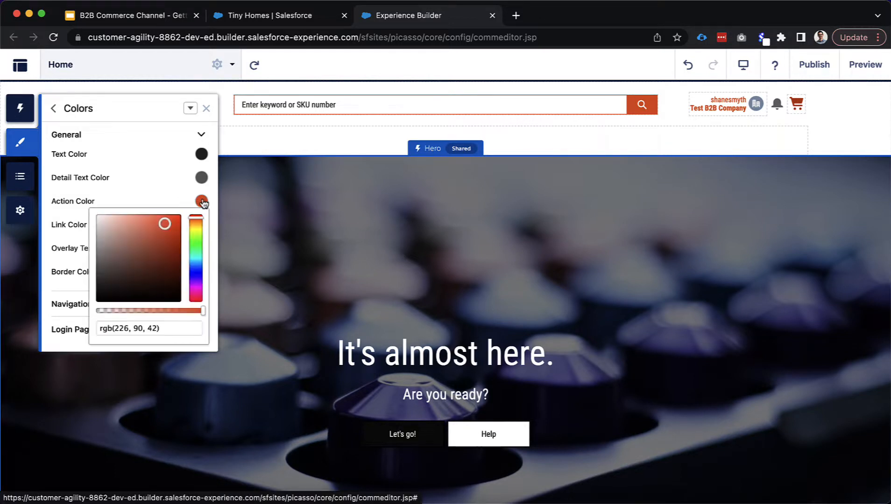
drag(162, 330, 99, 330)
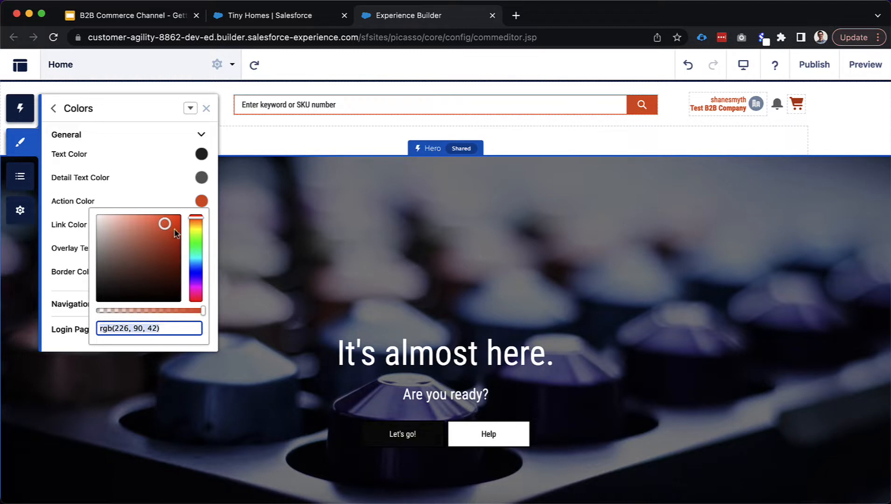
drag(164, 225, 165, 271)
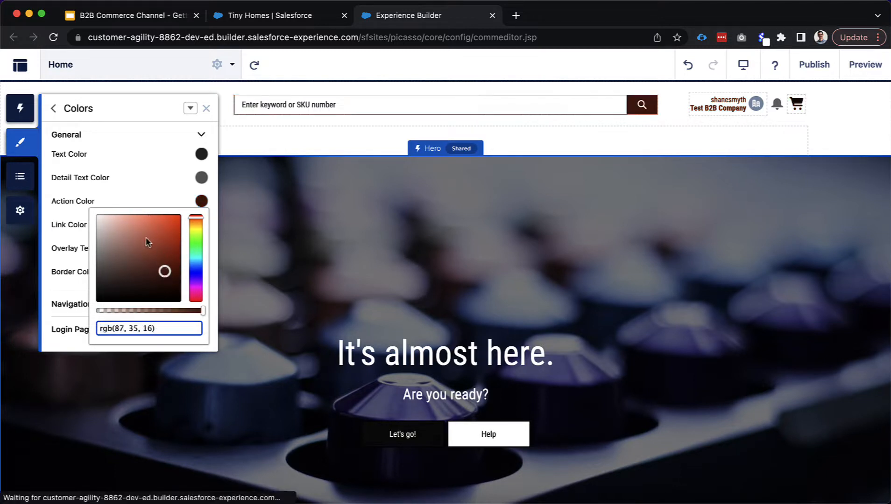
triple_click(147, 328)
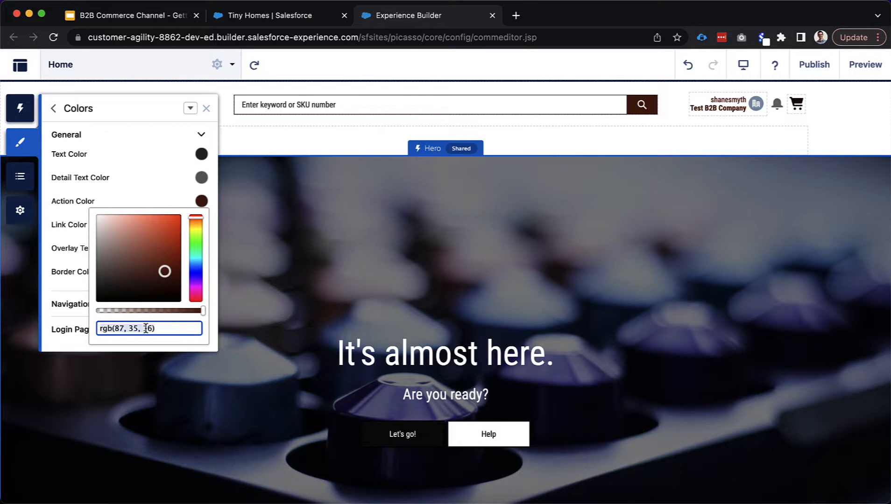
text(#)
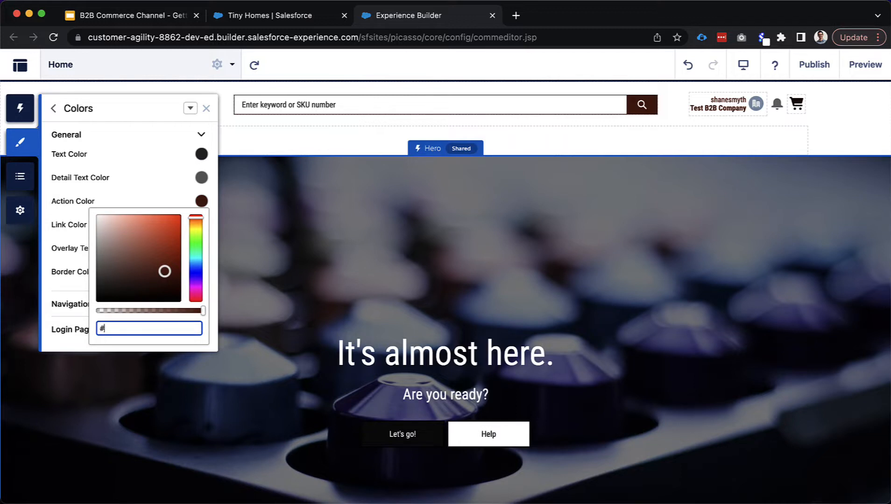
text(2A)
text(8E)
key(BackSpace)
text(F5)
text(6)
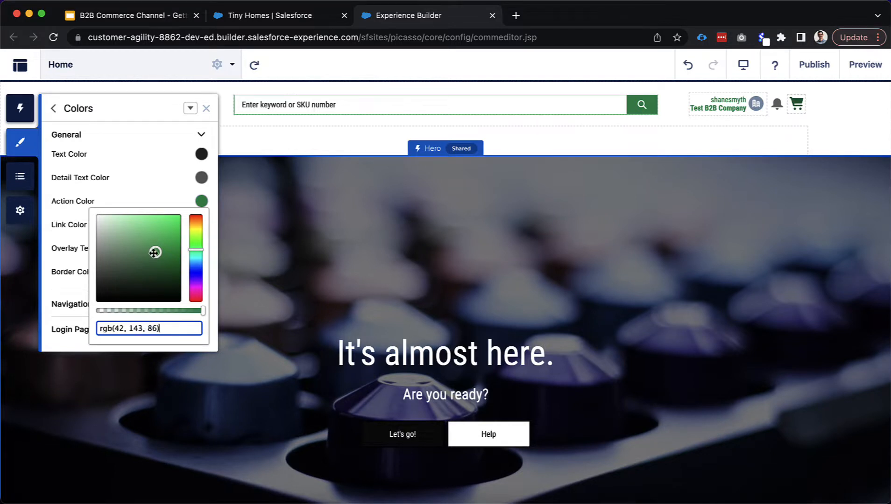
click(159, 201)
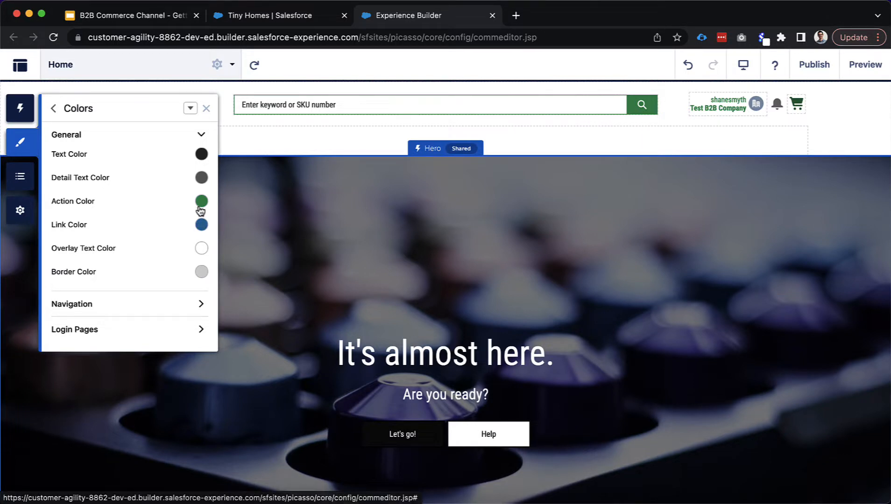
Set the Link Color to green hex #2A8F45 and compare it with the Action Color
click(201, 226)
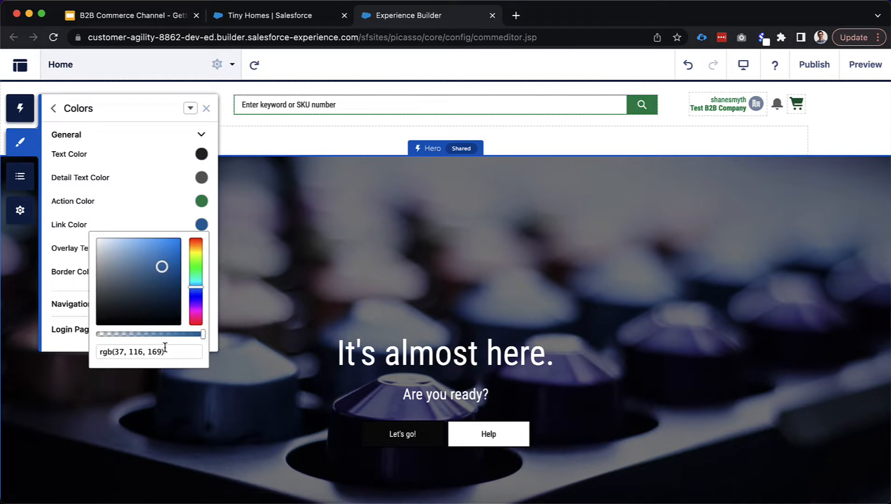
drag(167, 352, 83, 351)
click(82, 350)
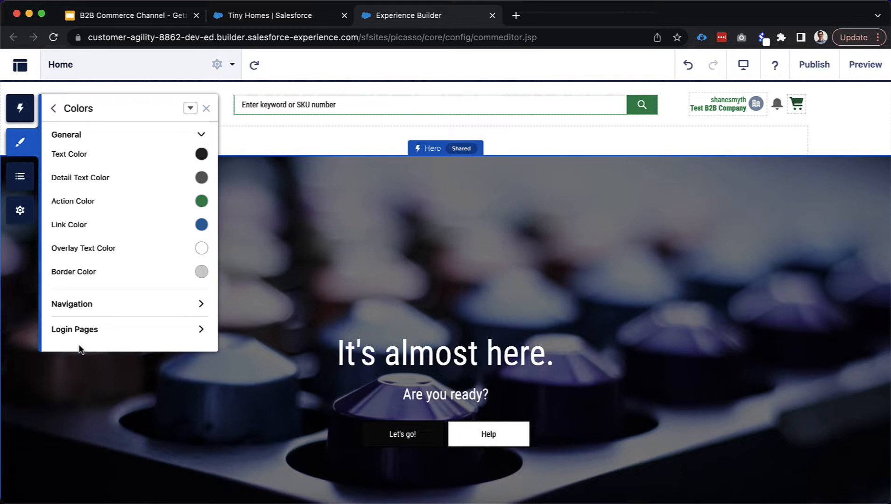
click(201, 227)
drag(166, 352, 83, 351)
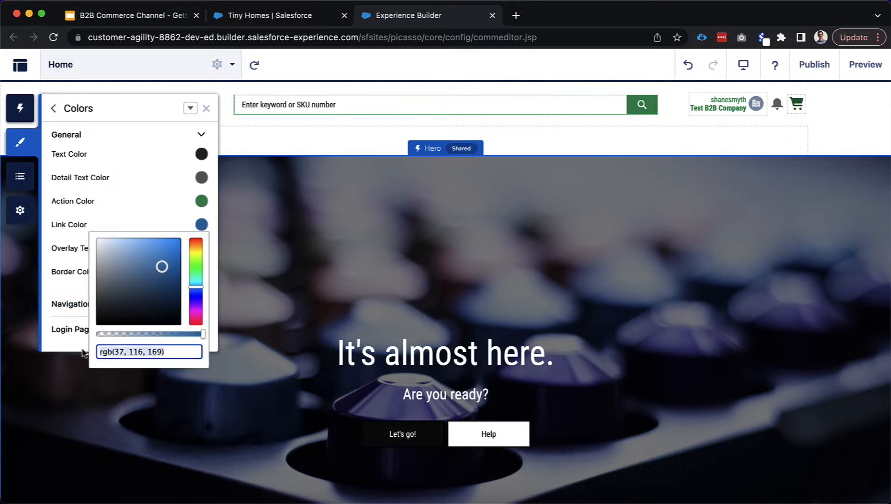
click(75, 352)
click(202, 227)
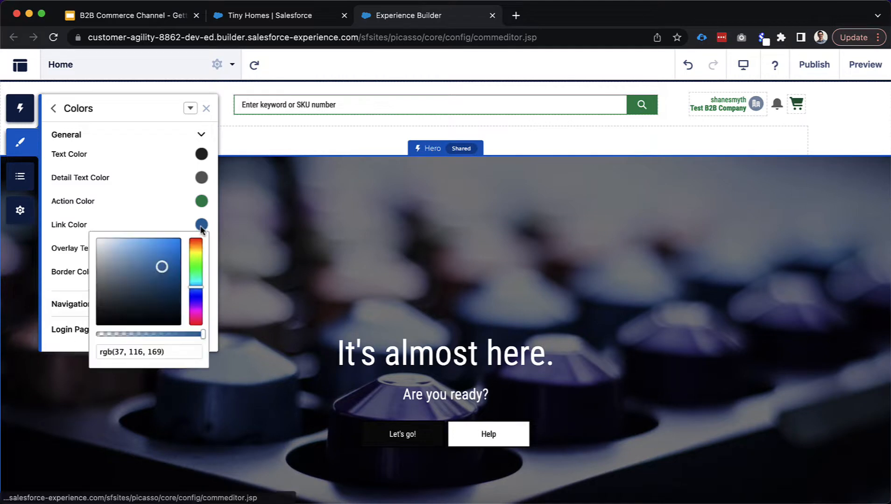
triple_click(153, 352)
text(#)
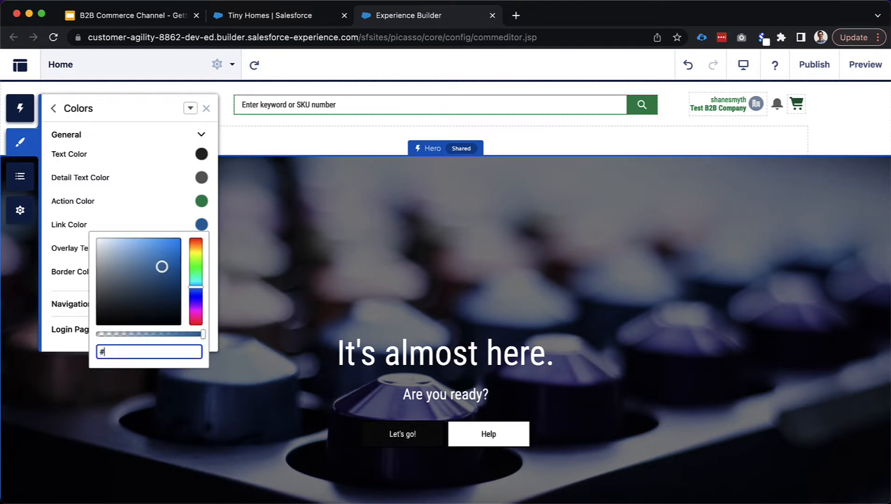
text(2A8F45)
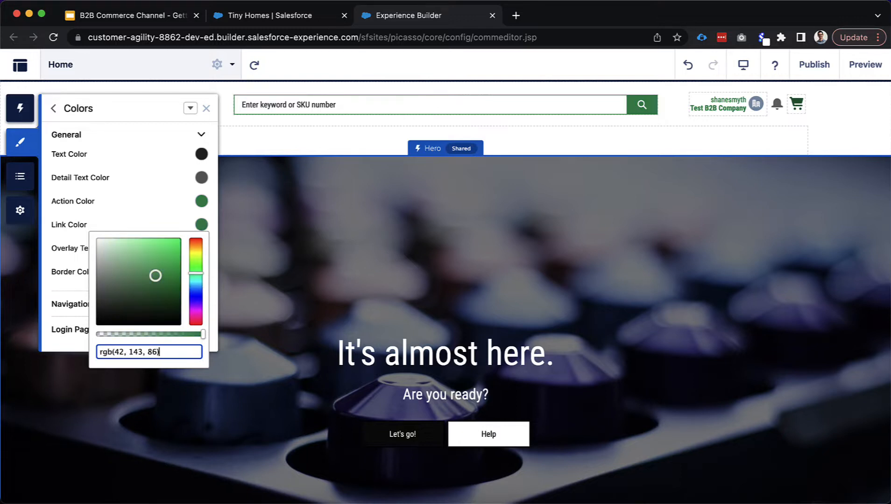
click(175, 224)
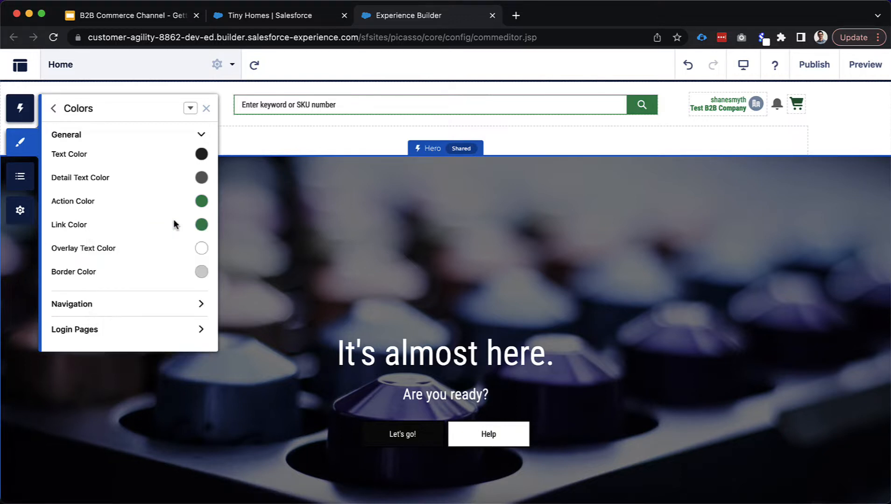
click(201, 201)
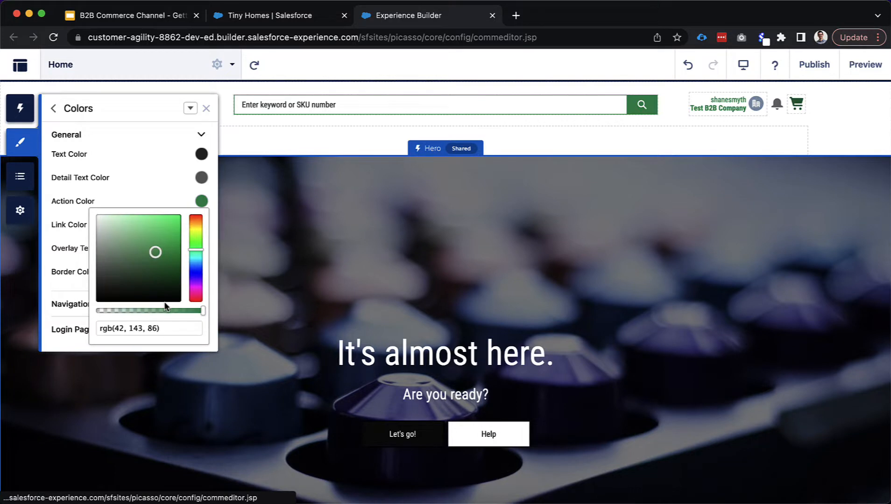
click(181, 192)
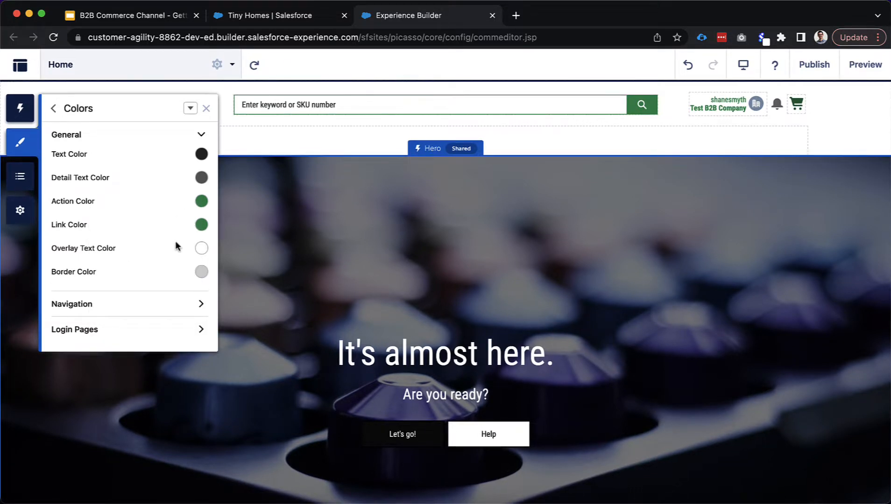
click(836, 140)
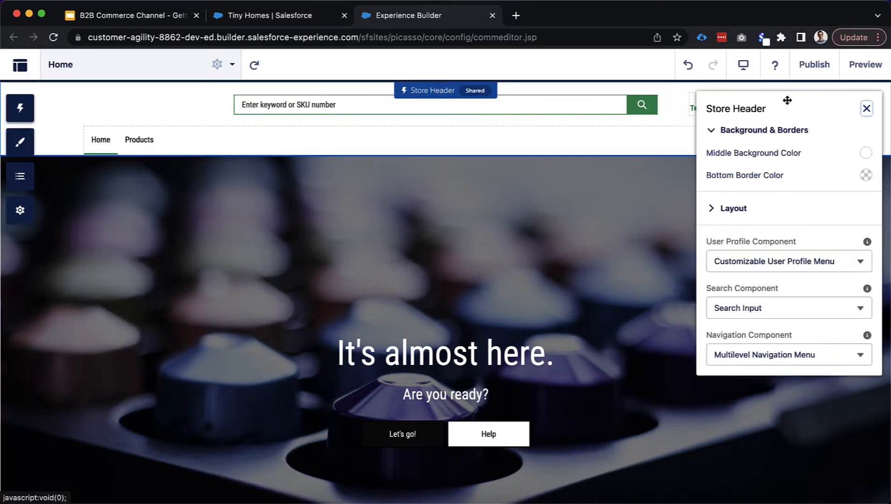
click(867, 108)
click(855, 71)
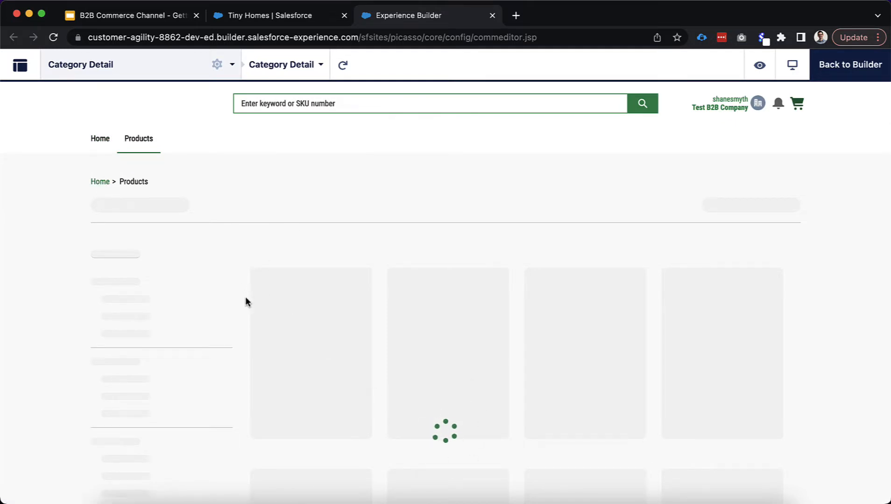
scroll(289, 256, down, 2)
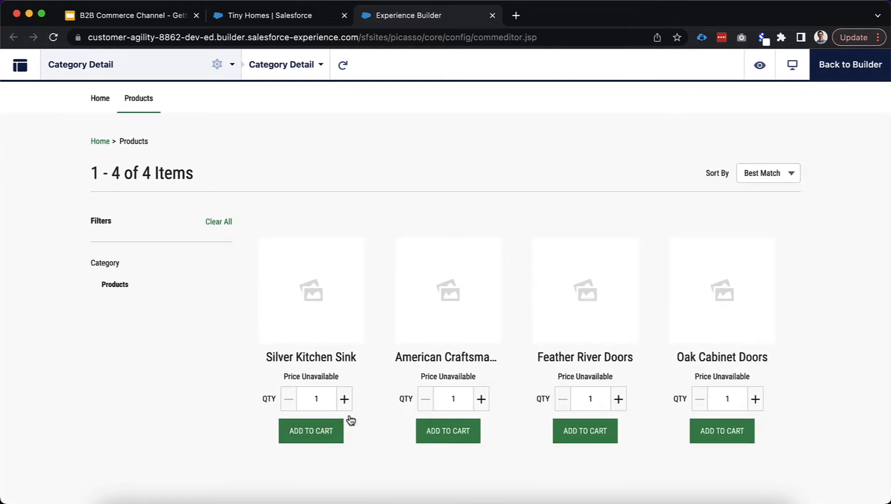
scroll(203, 334, up, 2)
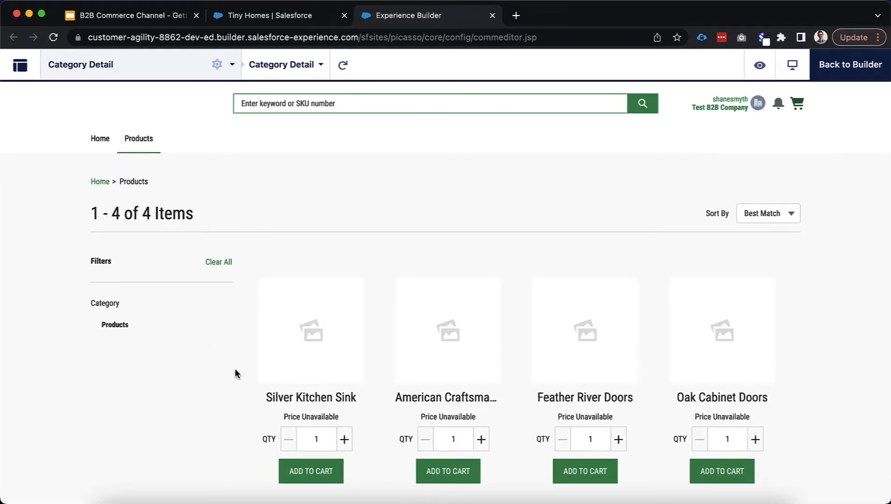
click(107, 142)
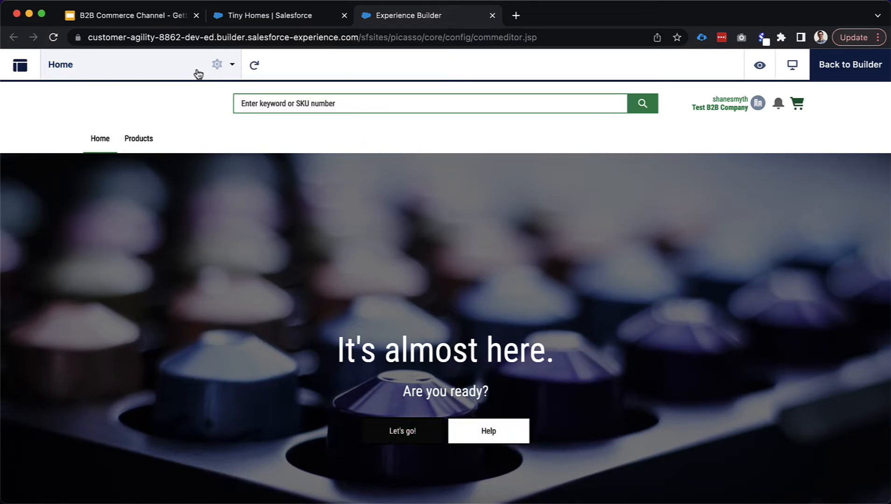
click(851, 76)
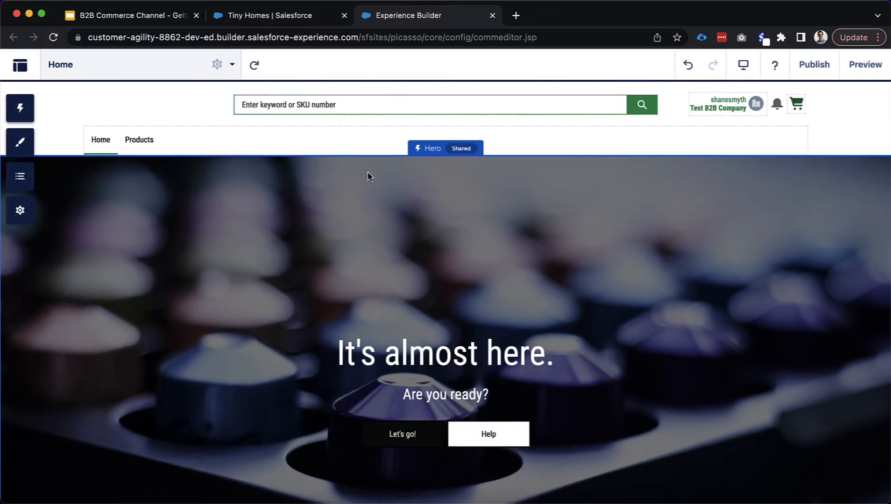
Go from the theme colors back to the theme options and show the Images settings
click(12, 152)
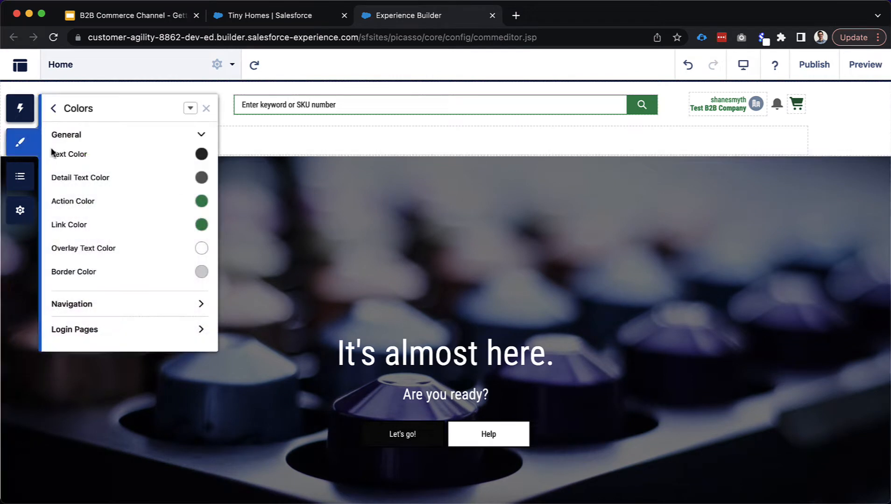
click(55, 108)
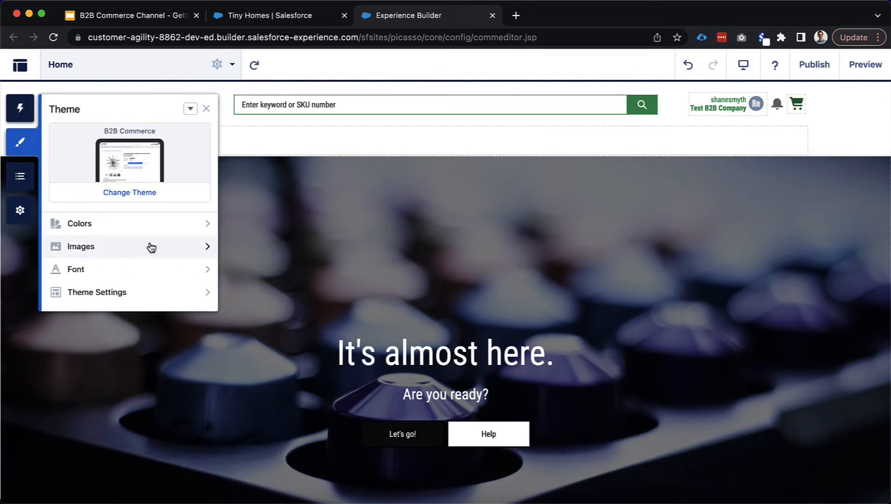
click(148, 247)
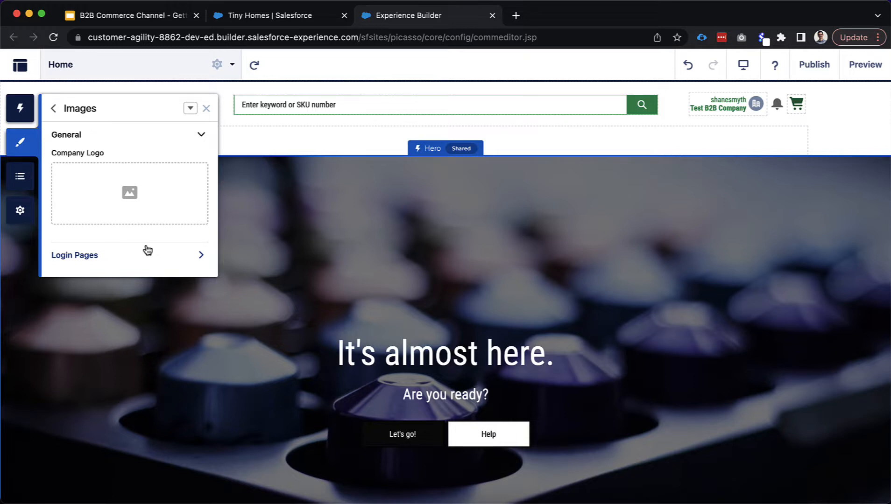
Upload tinyHomesLogo.png as the theme's Company Logo
click(133, 208)
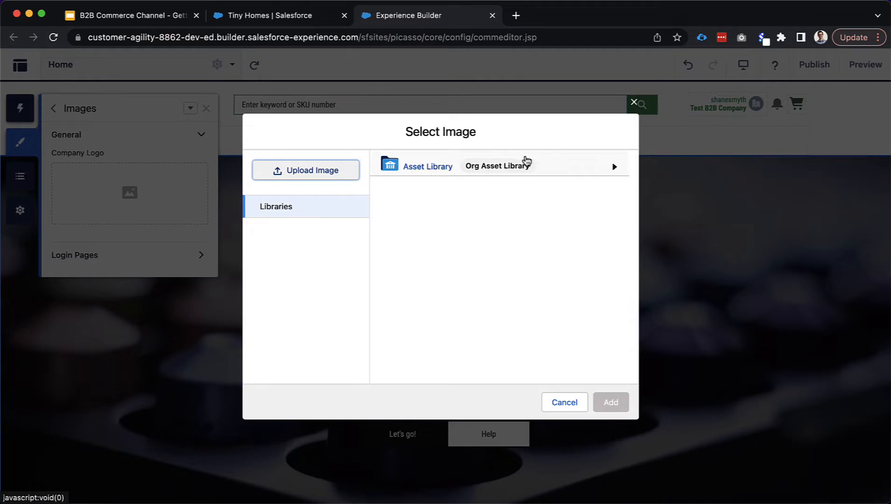
click(348, 174)
drag(336, 3, 379, 266)
click(640, 374)
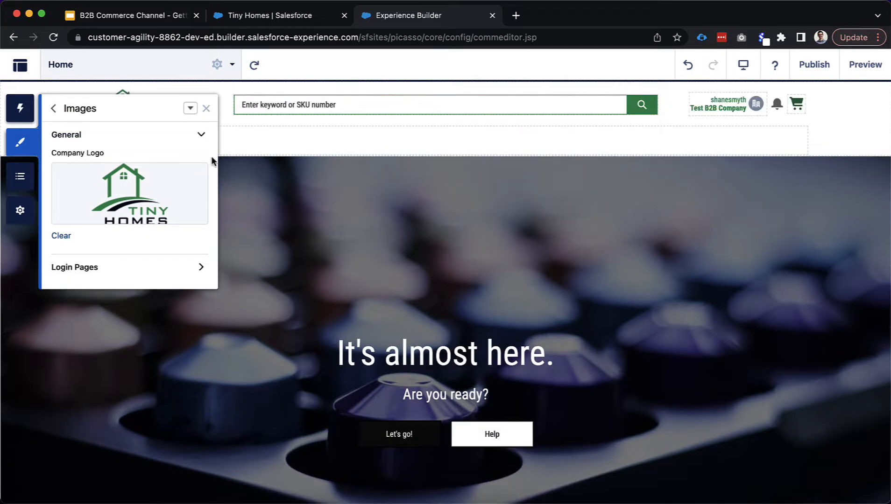
Check the Tiny Homes logo in the store header, then reveal the Login Pages background image
click(206, 110)
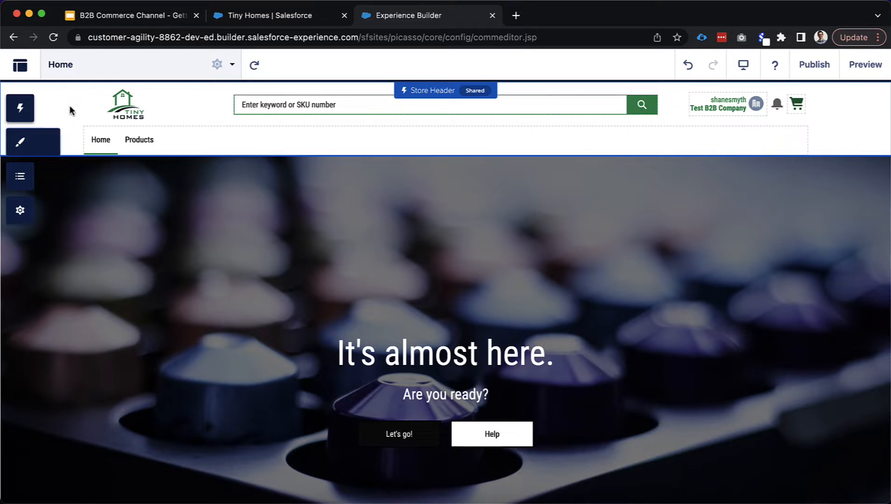
click(70, 105)
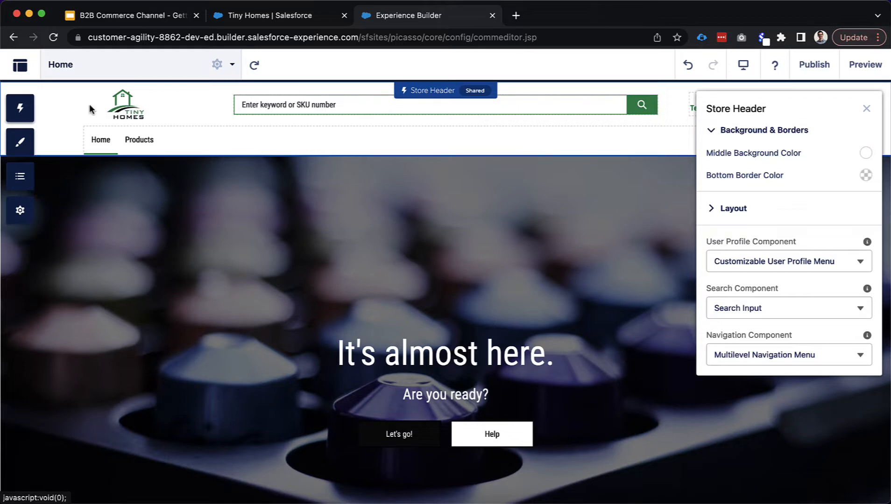
click(20, 141)
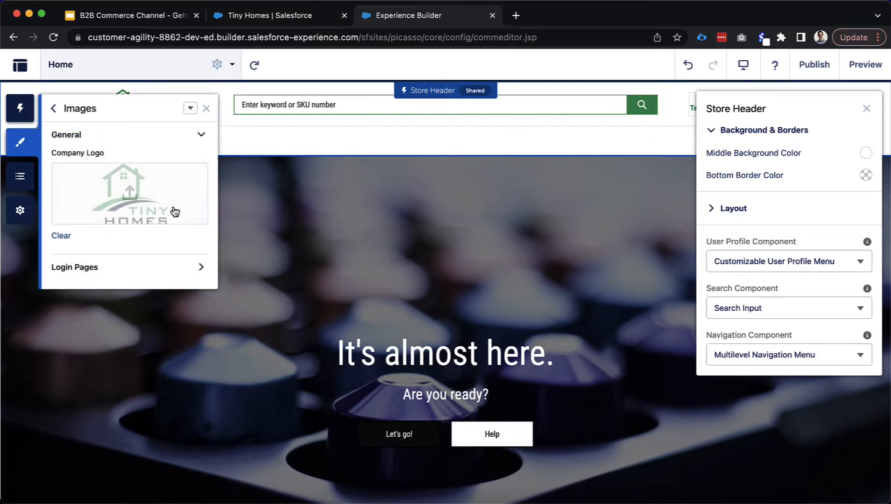
click(190, 109)
click(190, 109)
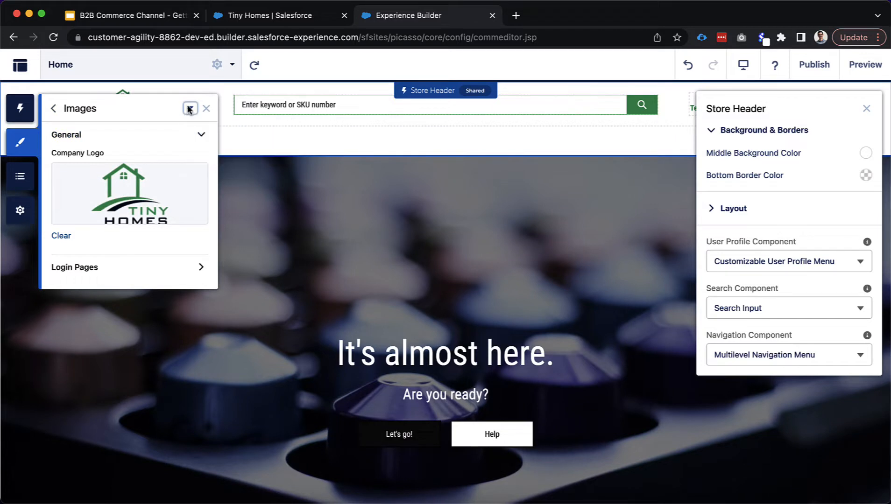
click(121, 271)
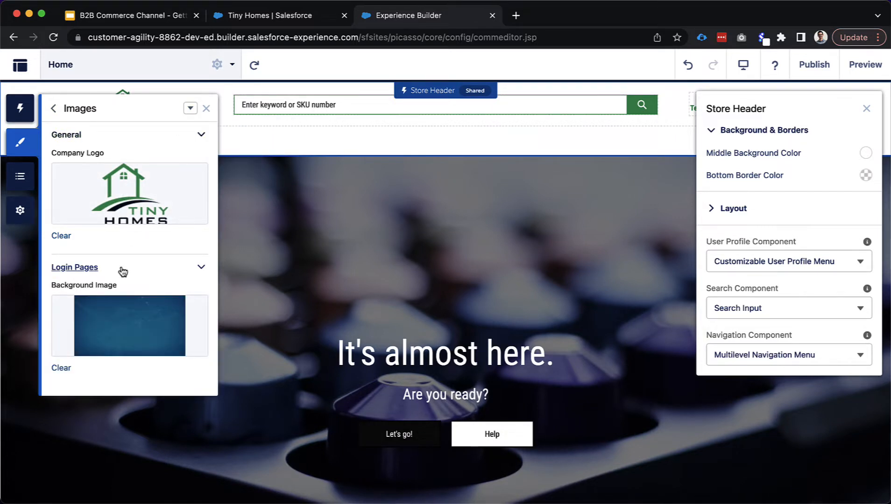
Search the page list for 'login' and switch the editor to the Login page
click(125, 75)
click(123, 137)
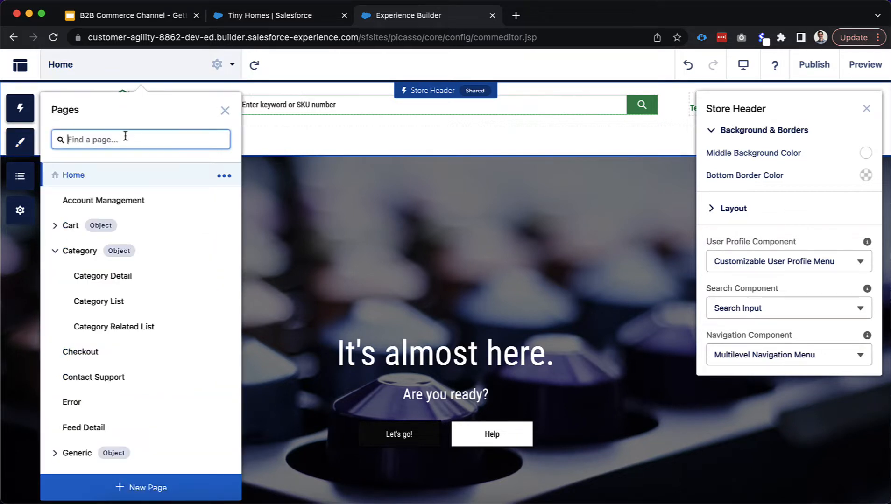
text(login)
click(84, 181)
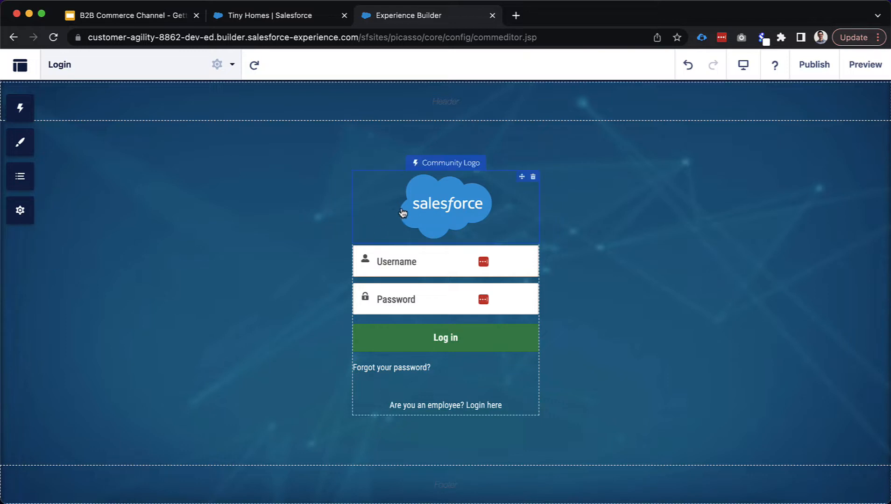
Clear the Login Pages background image so the login form sits on a plain background
click(441, 212)
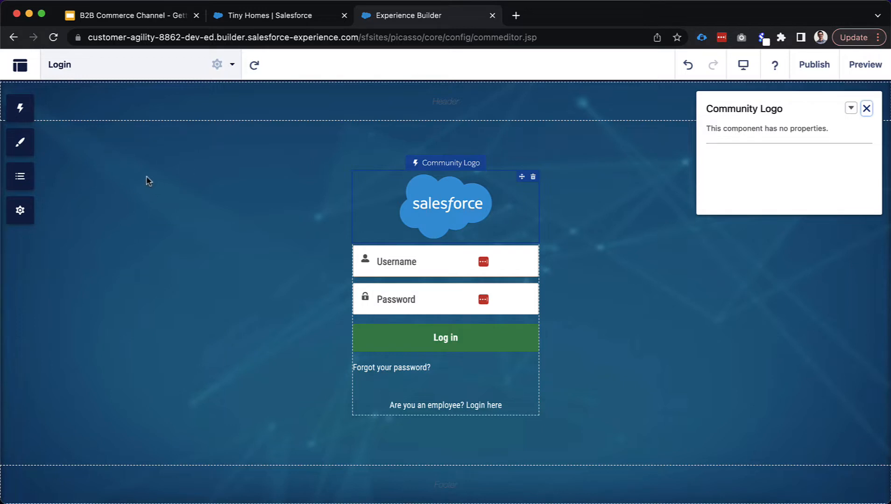
click(23, 143)
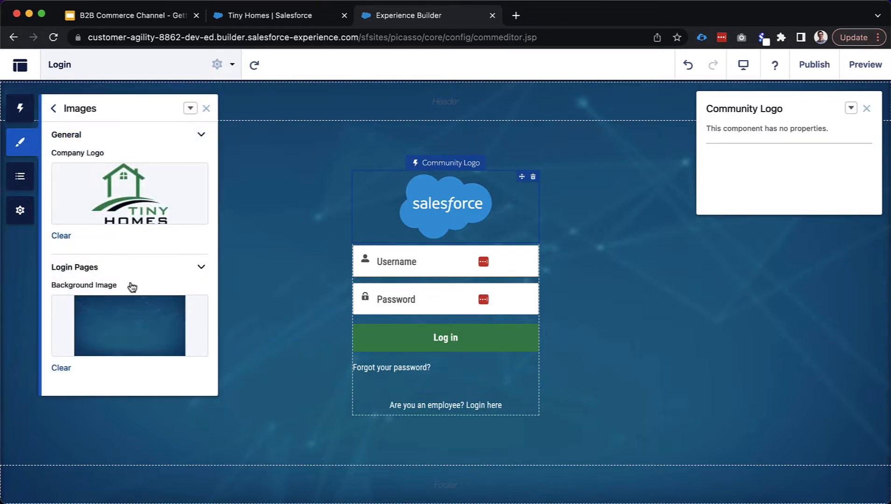
click(63, 368)
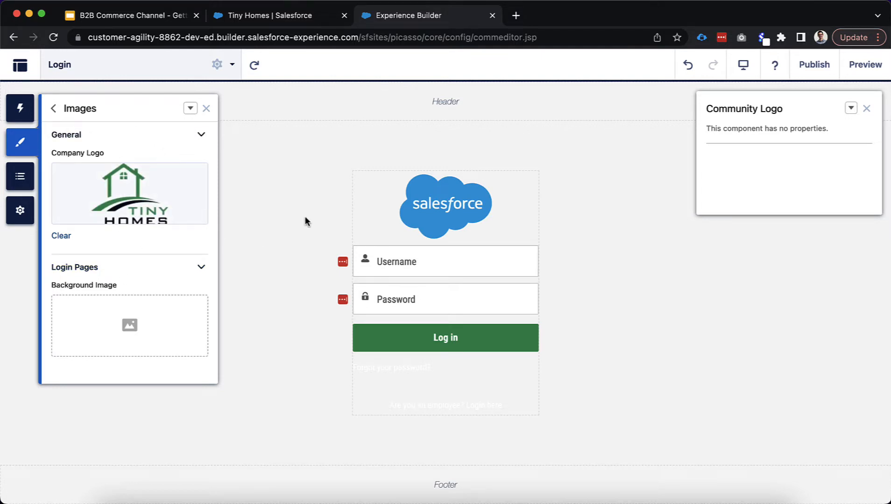
Open the theme's Font settings and browse the Primary Font choices
click(56, 109)
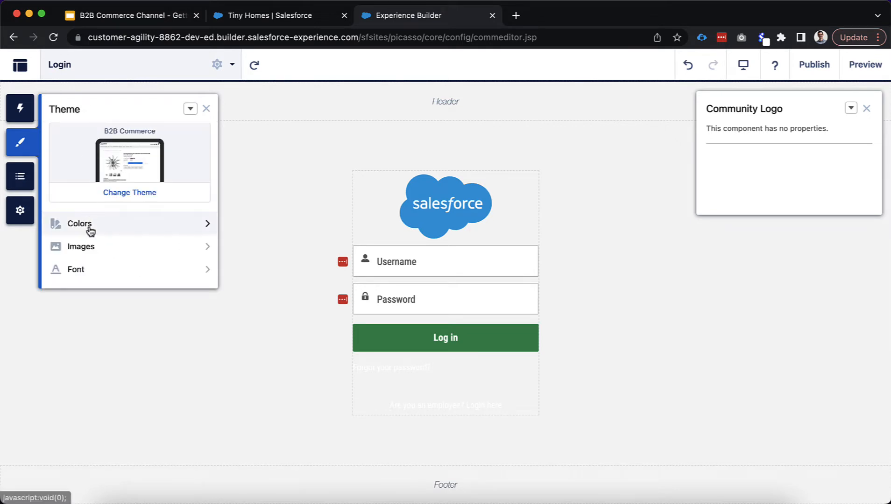
click(105, 270)
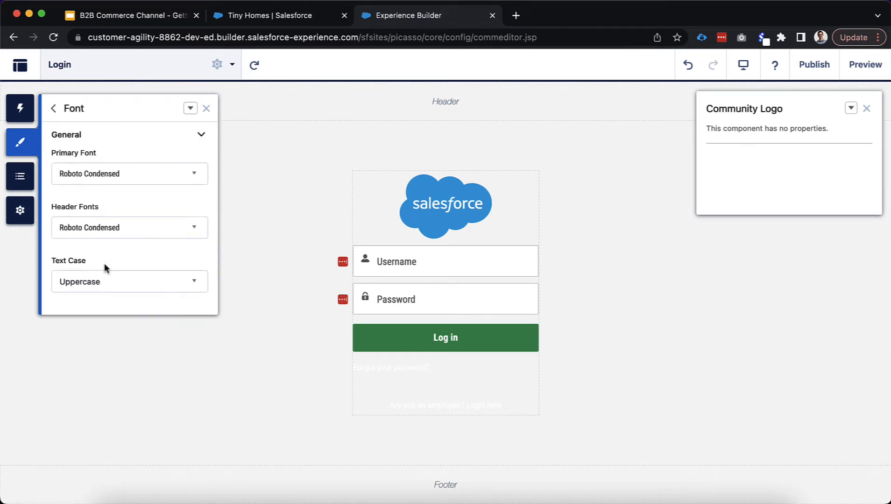
click(149, 174)
scroll(152, 246, down, 10)
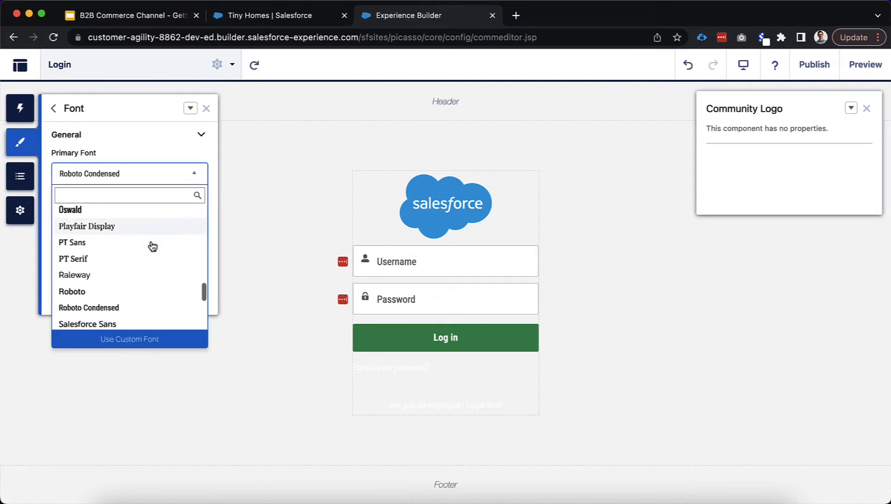
scroll(152, 254, up, 15)
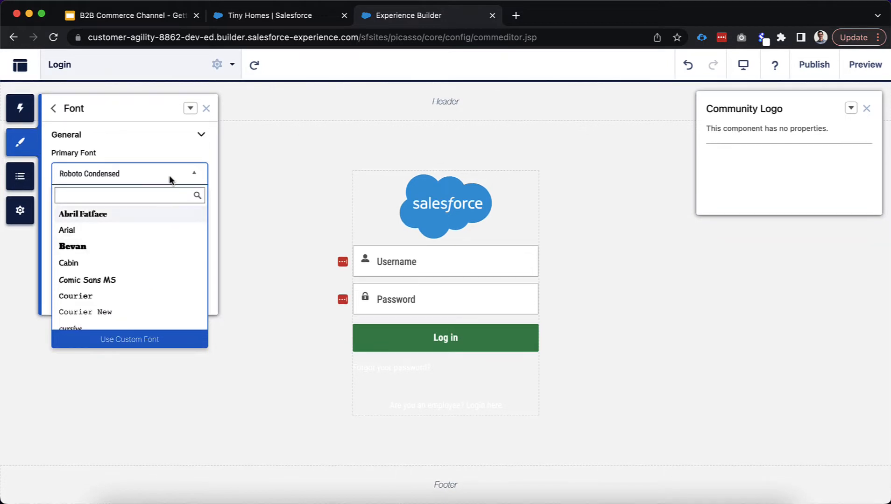
Start a custom font, cancel it, keeping Roboto Condensed, and open the site's page list
click(107, 341)
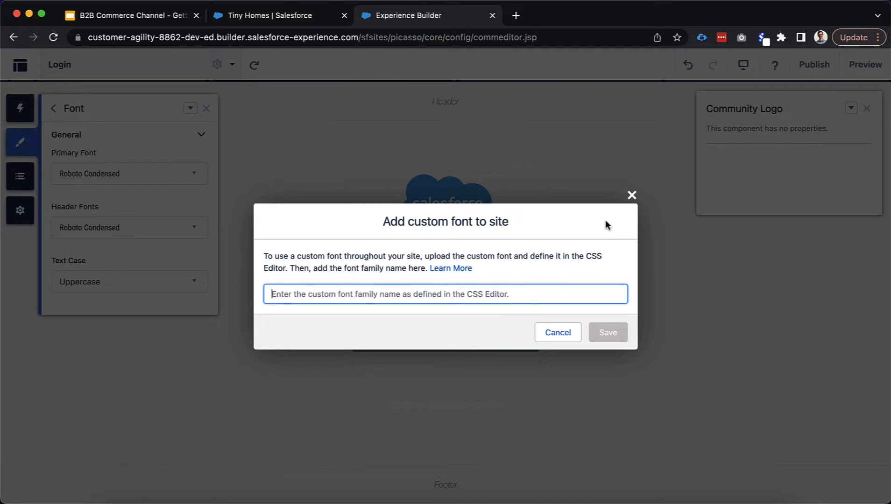
click(632, 197)
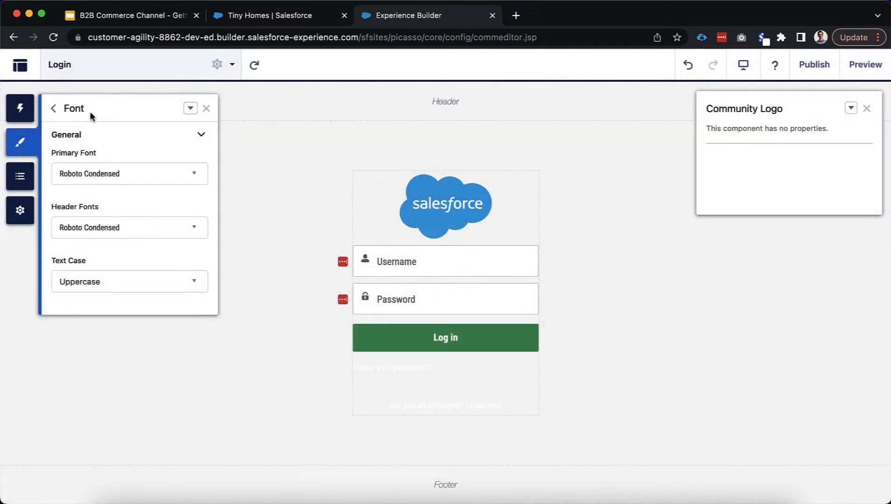
click(53, 108)
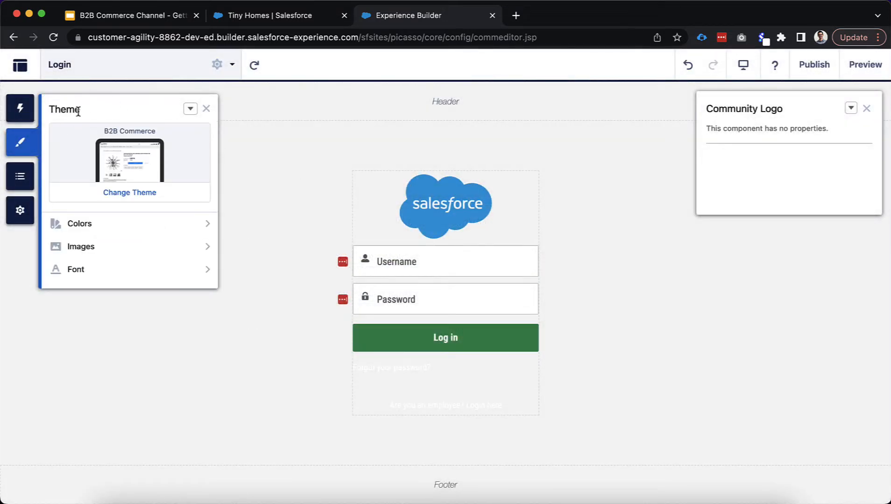
click(76, 66)
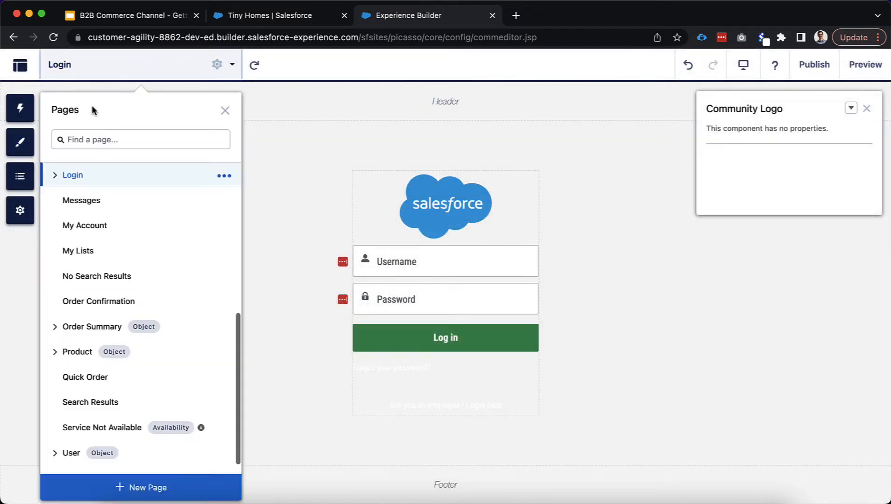
Search the page list for 'home' and open the Home page
click(96, 146)
text(home)
click(97, 179)
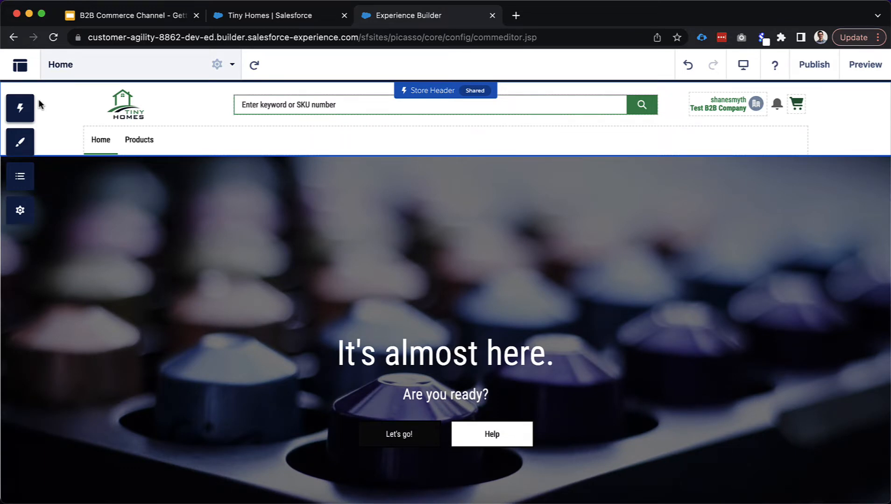
Check Branding Sets audiences, dismiss the 'No audiences here!' notice, and select the Store Header
click(20, 142)
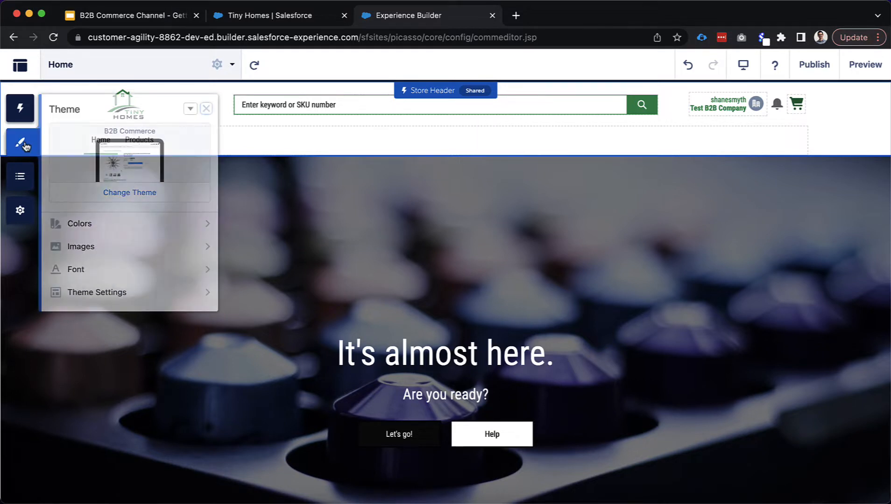
click(190, 109)
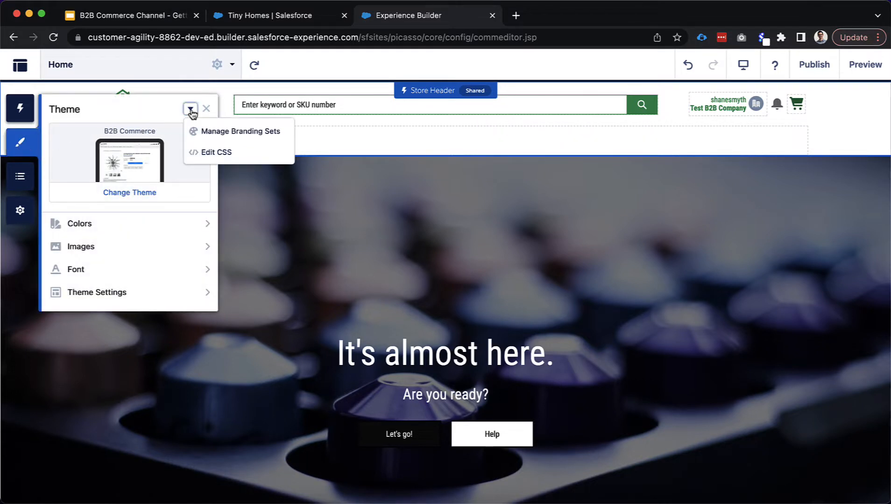
click(212, 133)
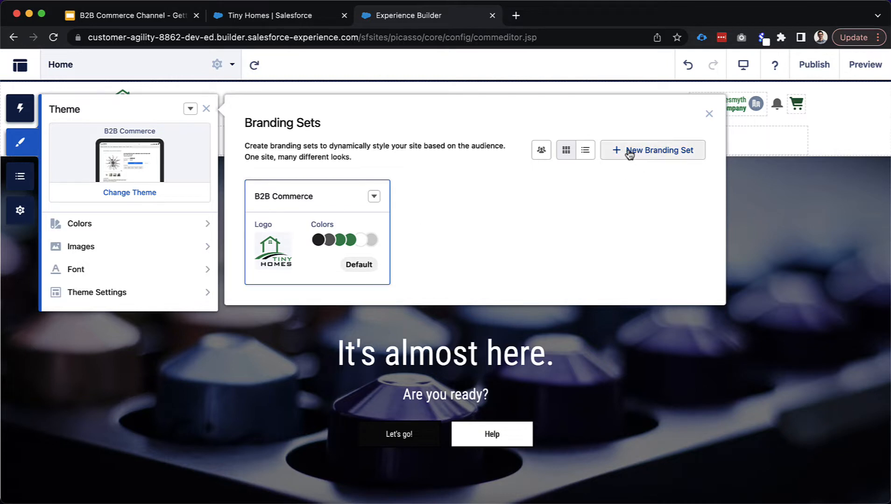
click(540, 151)
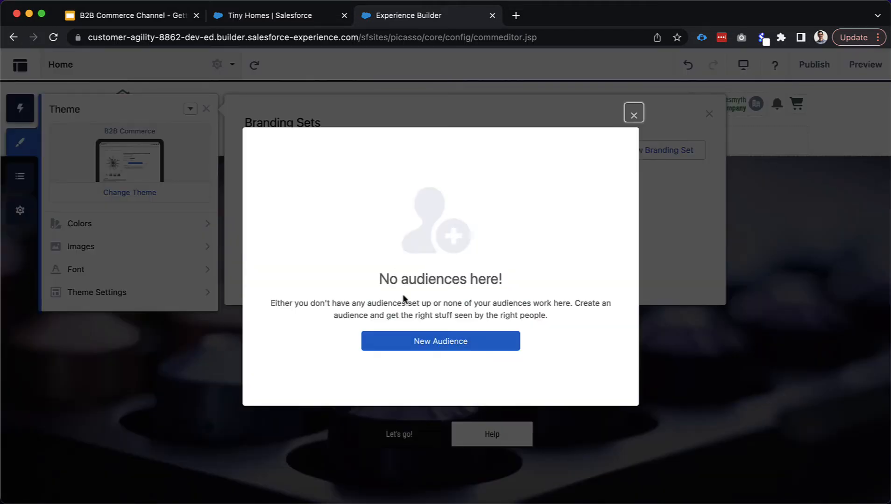
click(633, 114)
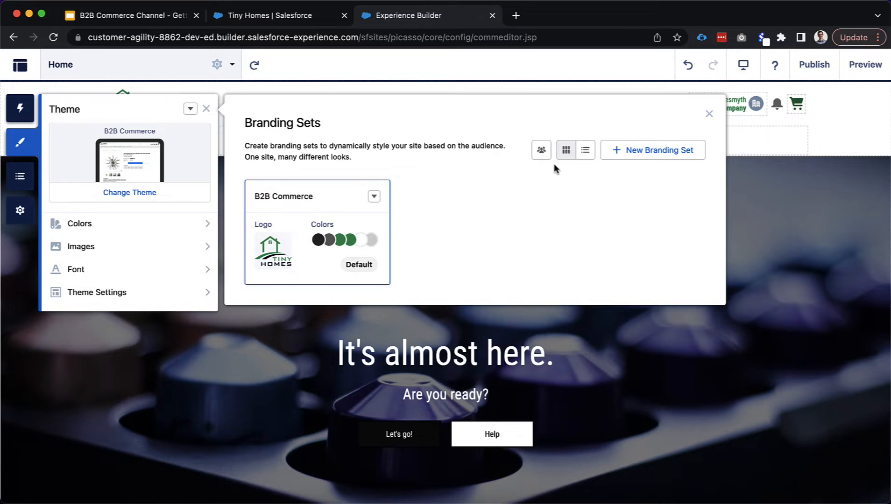
click(229, 83)
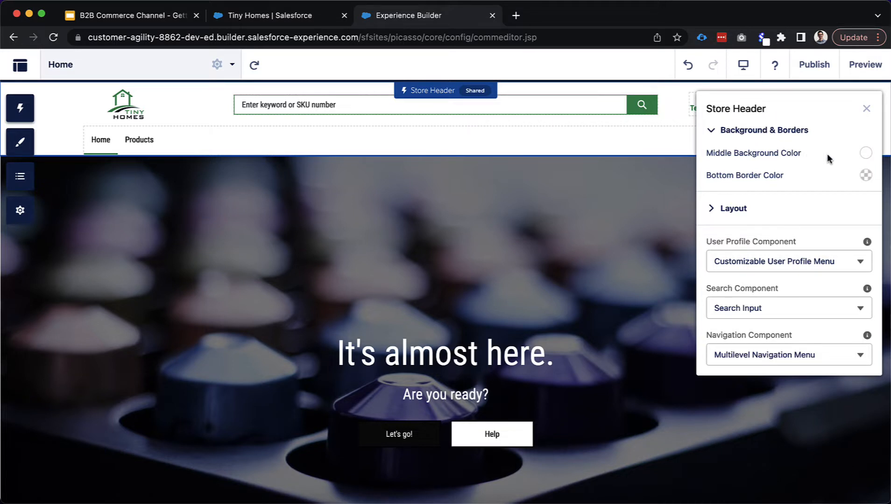
Set the Store Header's Bottom Border Color to fully opaque red rgb(251, 10, 10)
click(865, 175)
drag(823, 208, 836, 194)
drag(858, 289, 863, 290)
click(833, 177)
Close the Store Header settings and preview the Home page
click(866, 109)
click(868, 135)
click(865, 109)
click(862, 63)
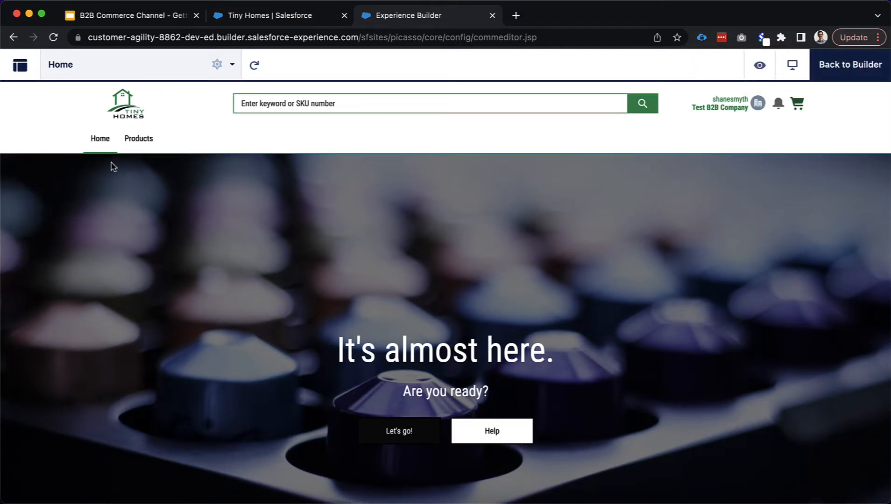
Back in the builder, revert the Store Header bottom border to transparent and expand its Layout options
click(849, 65)
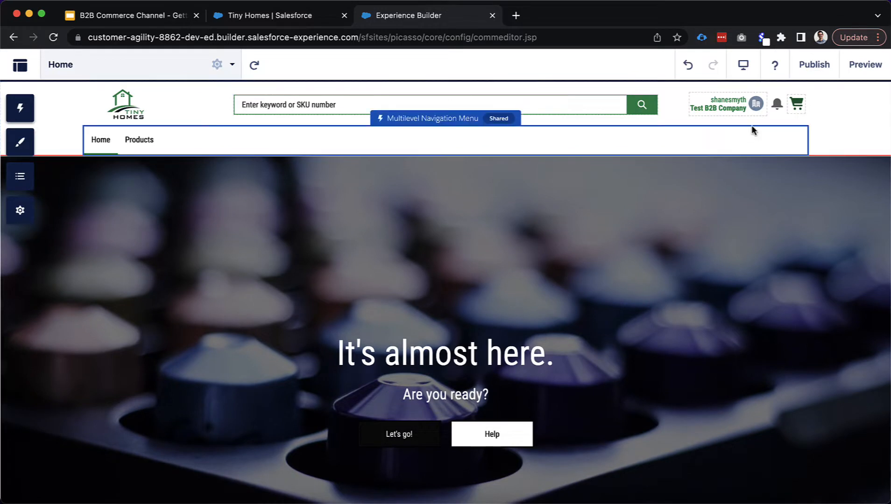
click(829, 123)
click(866, 175)
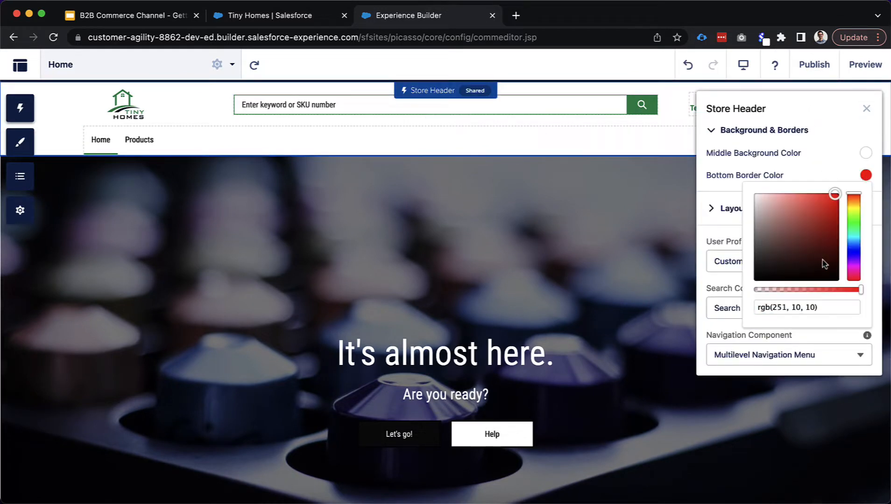
click(816, 307)
text(rgba(255, 255, 255, 0))
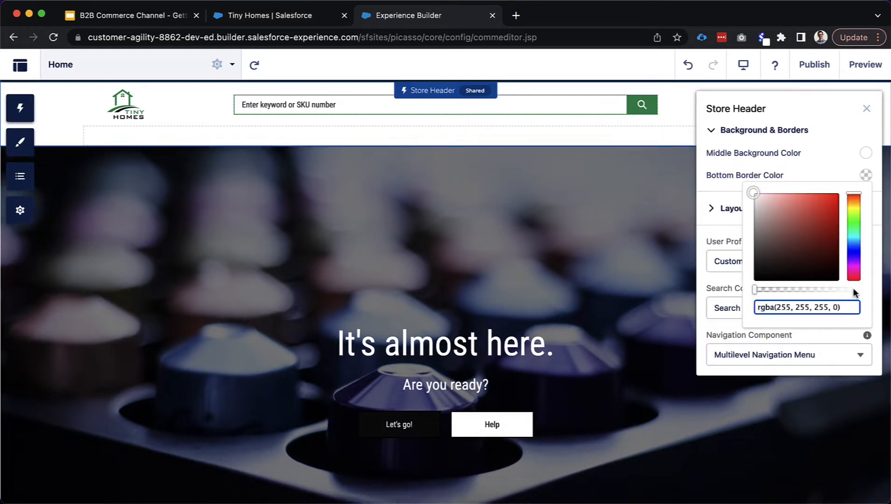
click(826, 161)
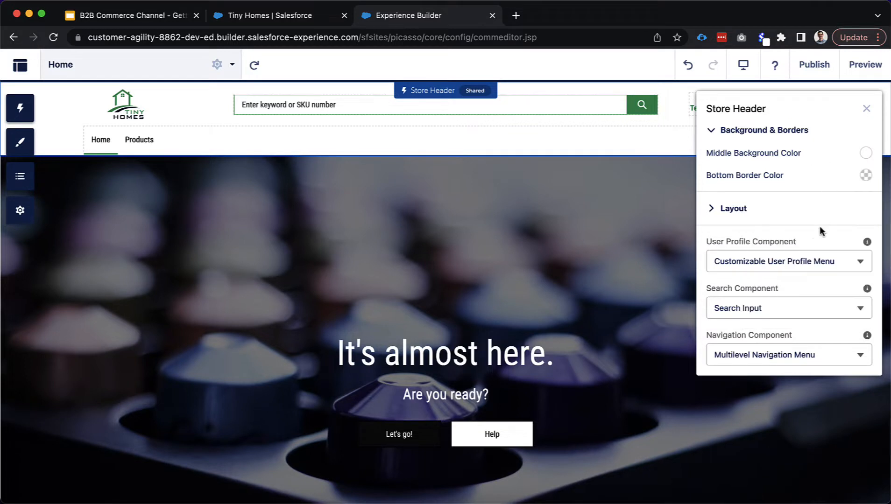
click(745, 214)
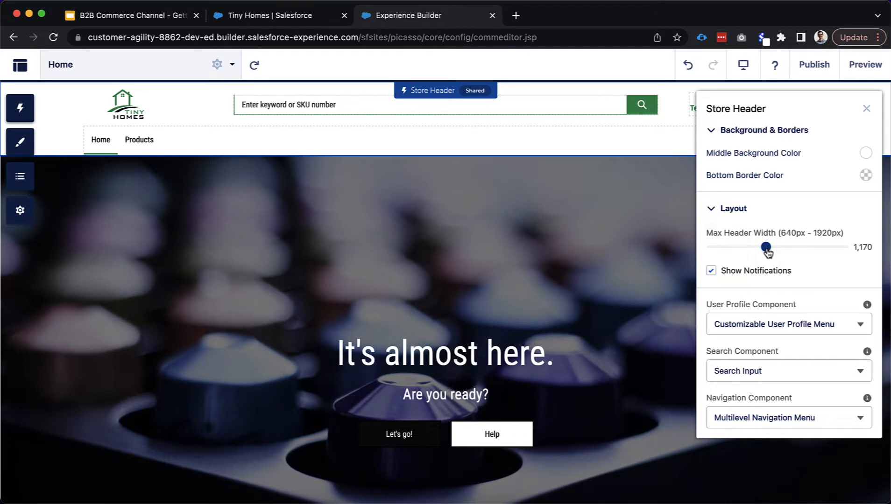
Set the Store Header's Max Header Width to 1,194 and close its settings
drag(768, 253, 784, 253)
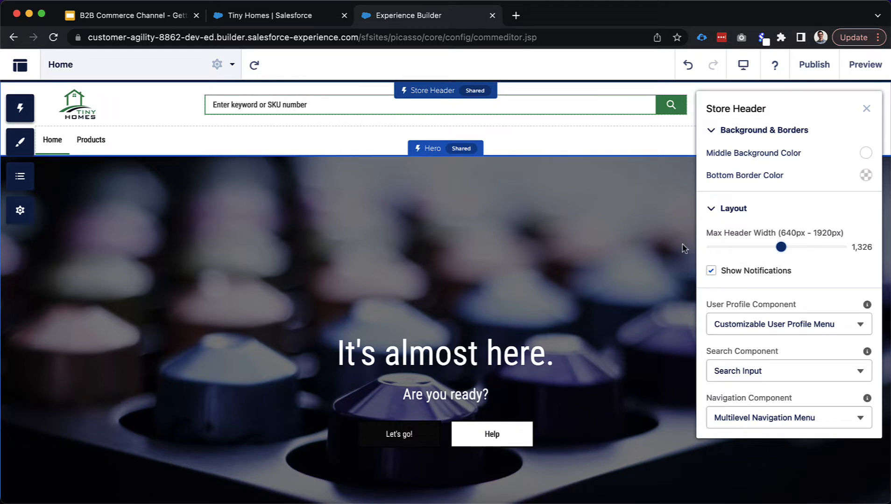
click(768, 248)
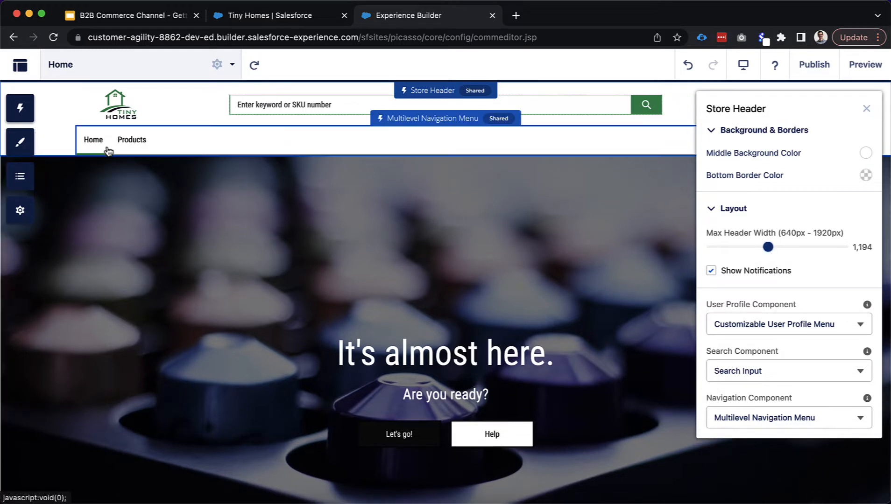
click(867, 109)
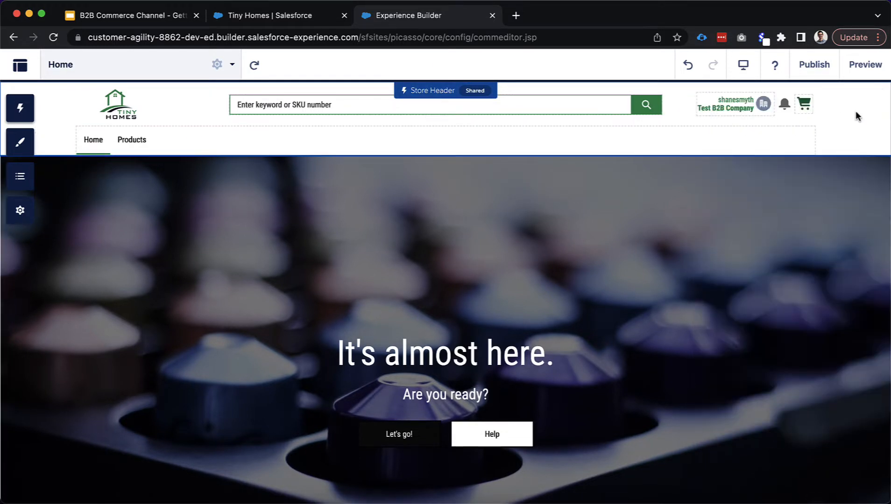
Look over the User Profile Menu's Guest User Style options, then close its settings
click(749, 113)
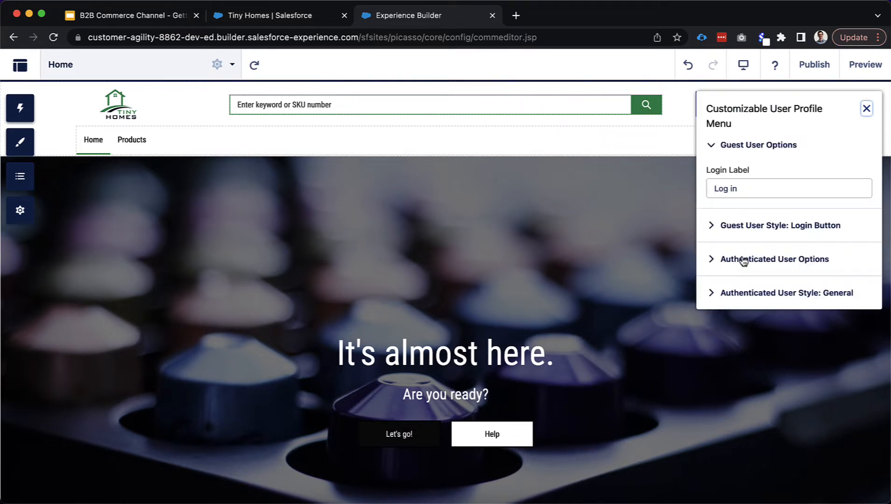
click(737, 226)
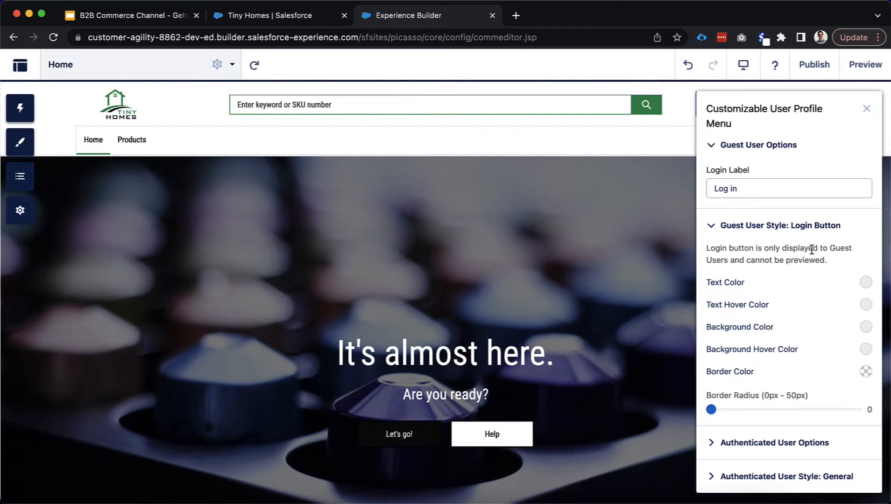
click(866, 108)
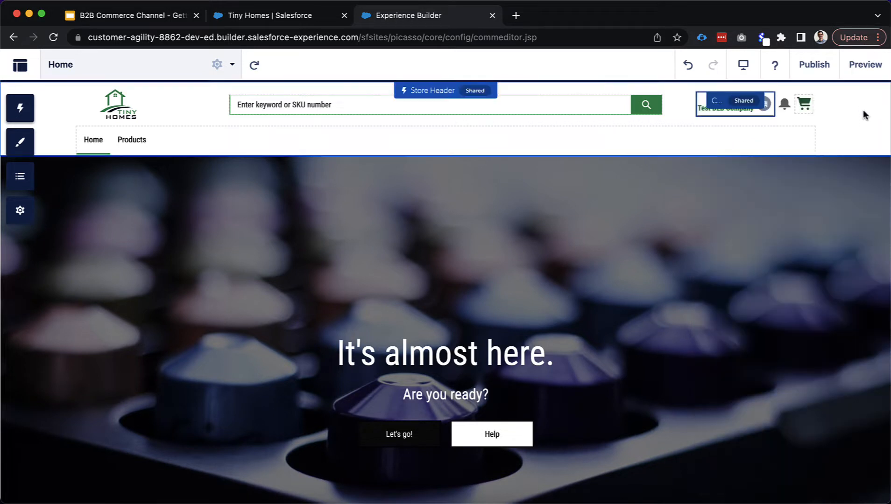
click(875, 135)
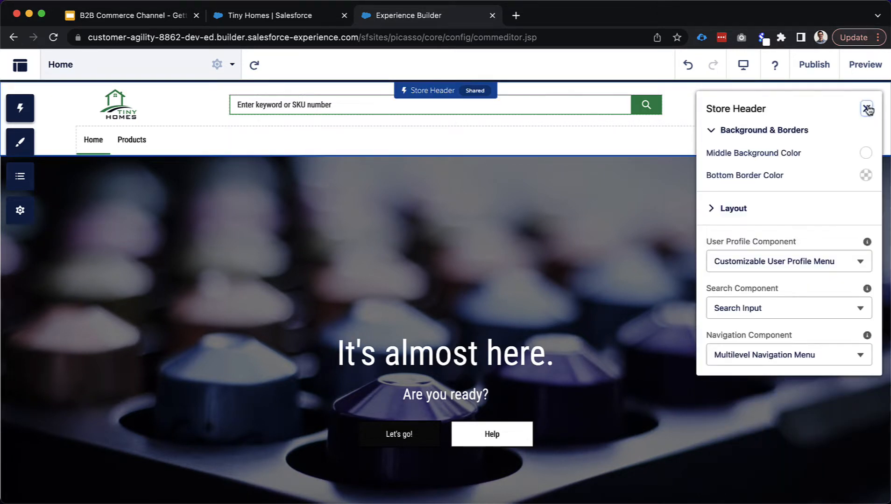
click(866, 109)
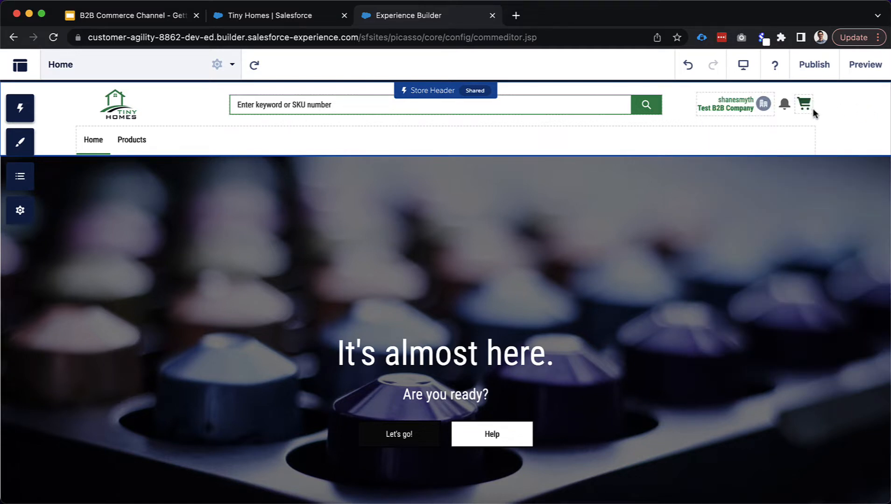
click(799, 111)
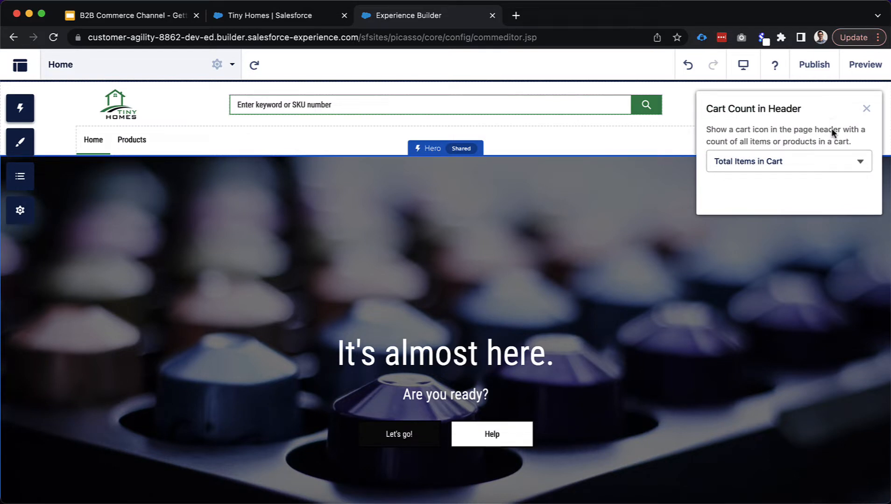
click(795, 162)
click(706, 167)
click(866, 109)
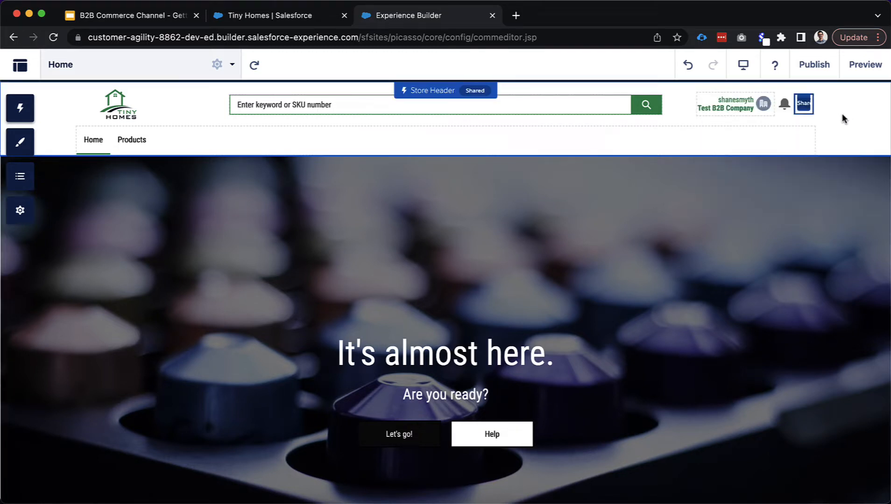
click(842, 114)
click(866, 108)
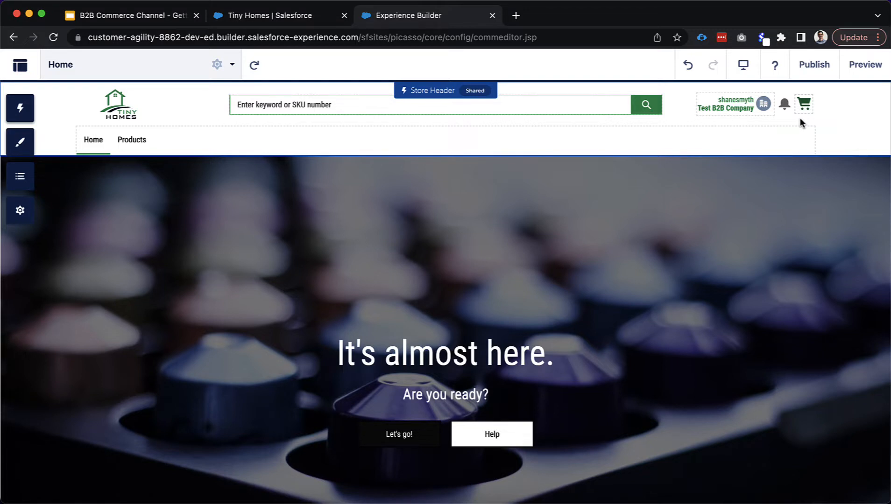
Open the theme's Edit CSS, accept Use Overrides, and cancel the empty editor
click(22, 149)
click(190, 111)
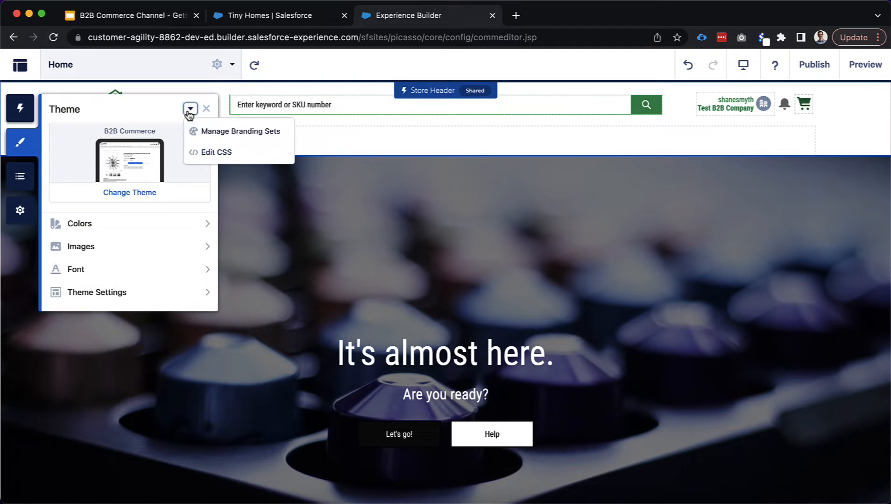
click(222, 156)
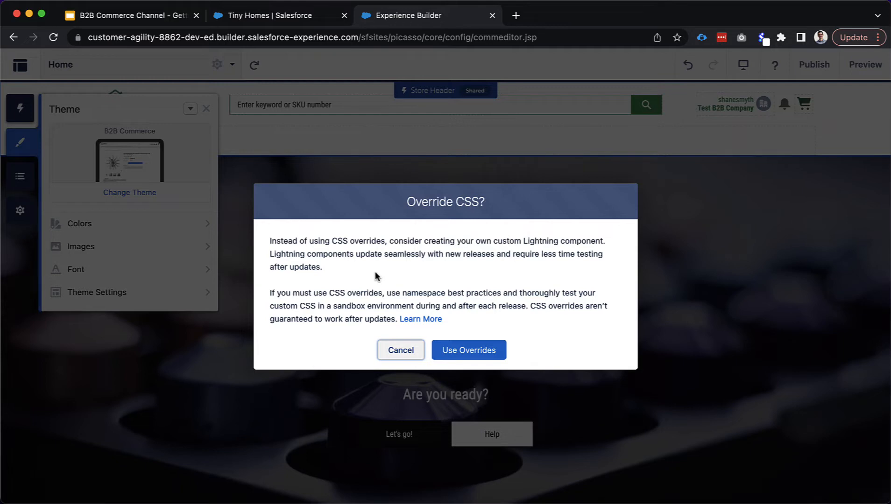
click(481, 351)
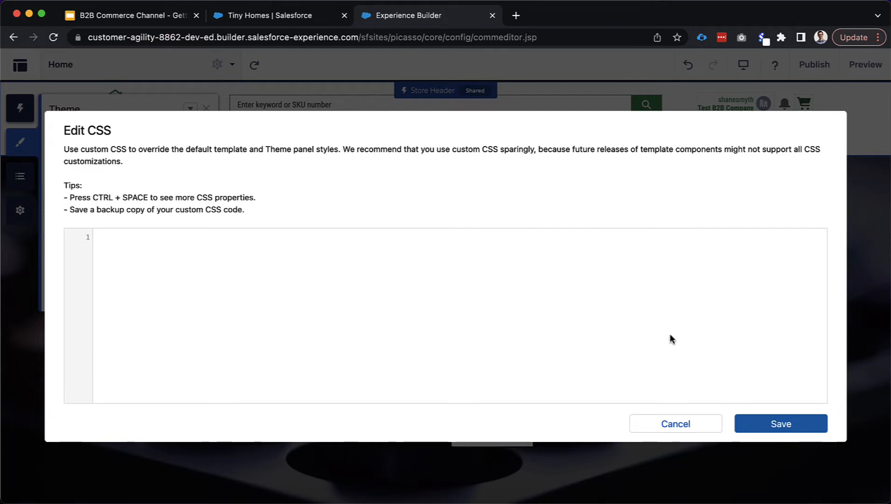
click(665, 427)
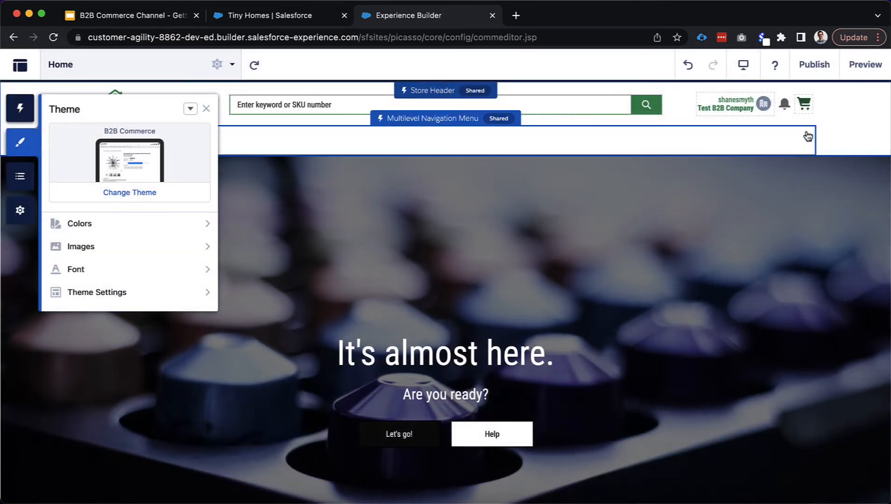
Preview the store page and inspect the header cart icon in DevTools
click(834, 119)
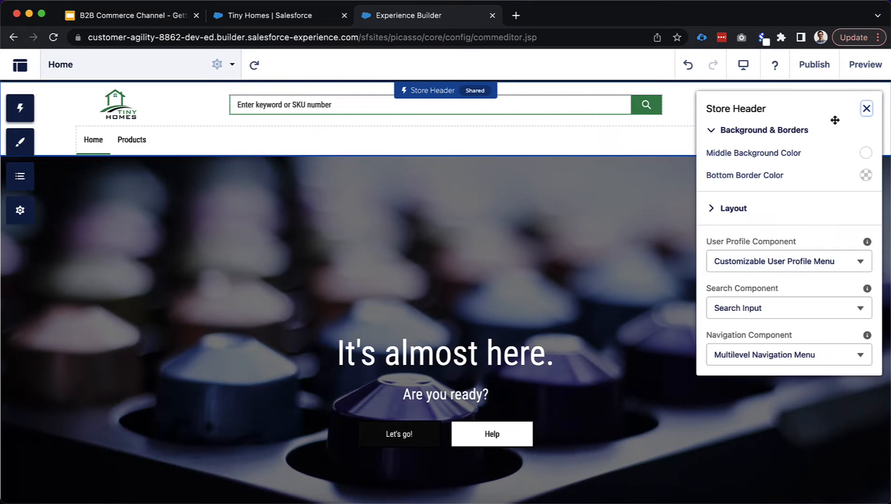
click(867, 108)
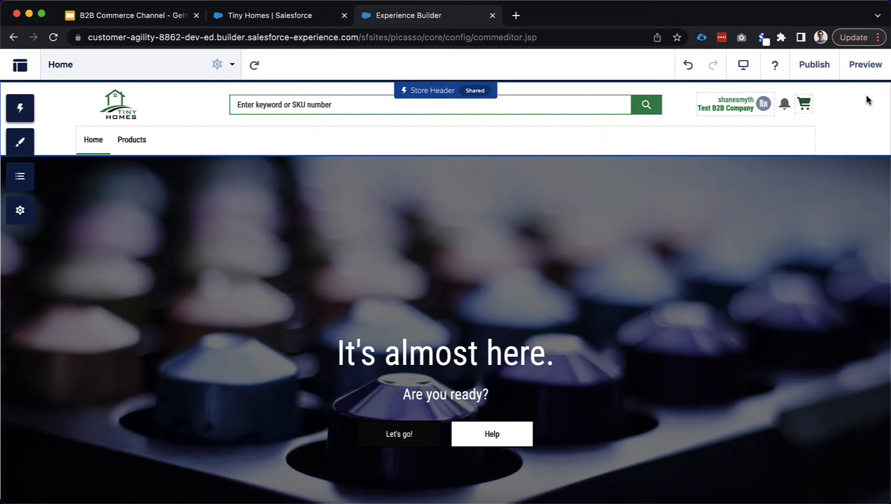
click(861, 71)
right_click(806, 107)
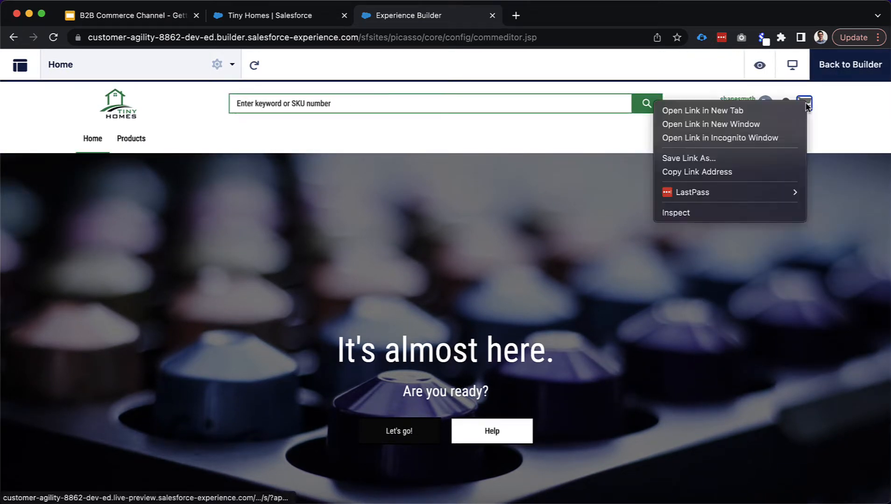
click(776, 213)
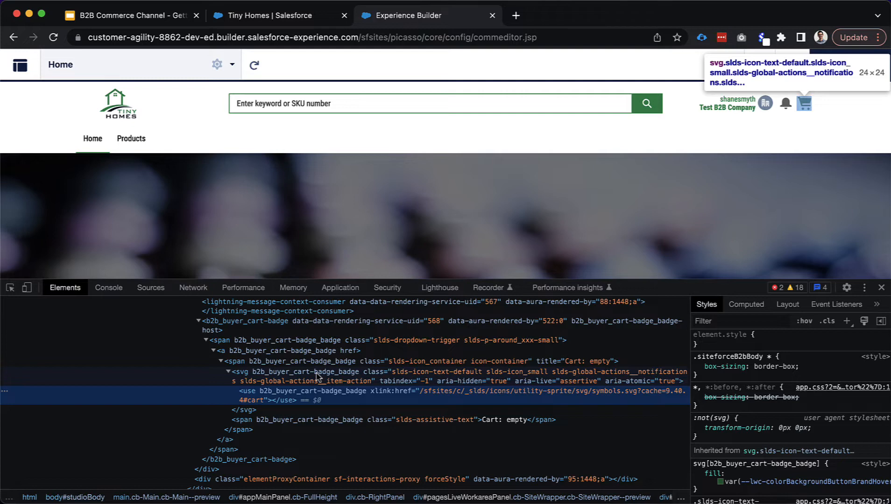
Inspect the cart icon's svg and select its svg[b2b_buyer_cart-badge_badge] fill rule's selector
click(299, 378)
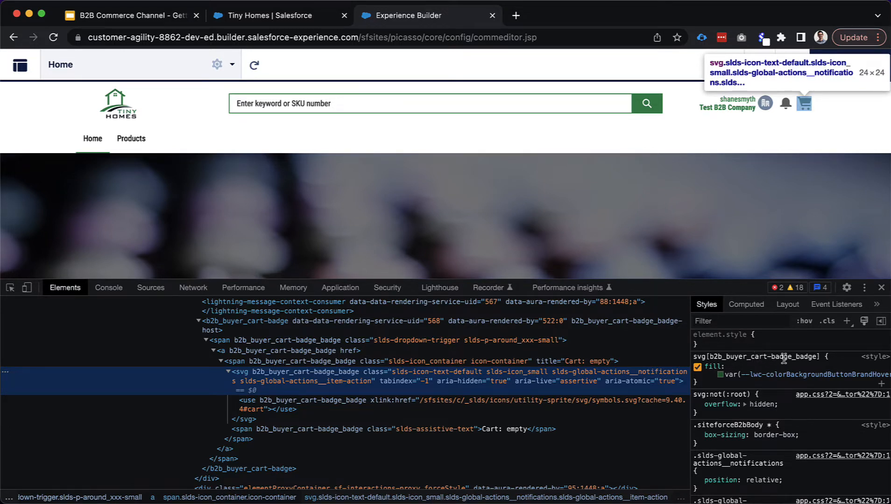
drag(830, 358, 694, 359)
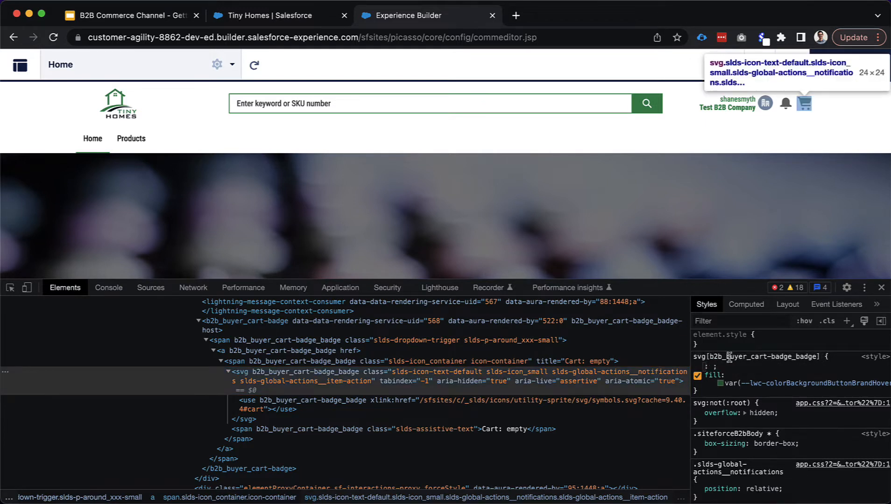
click(729, 357)
key(super+c)
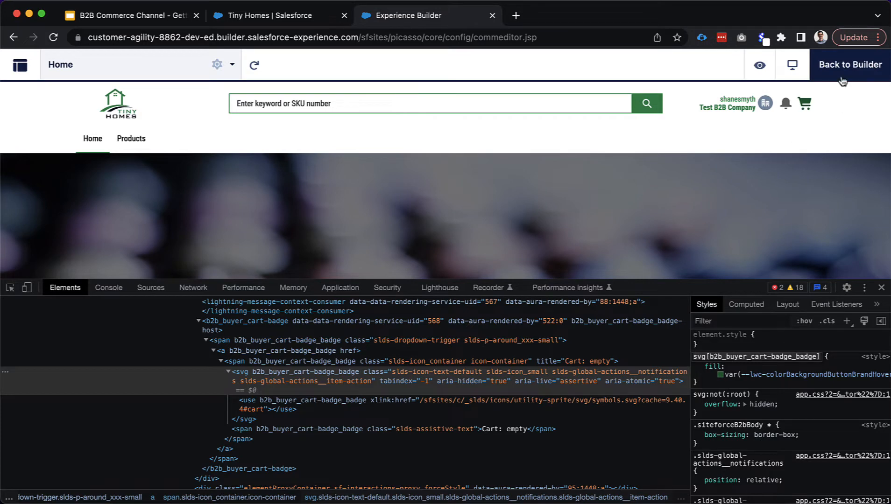
Back in the builder, open Edit CSS and paste the svg[b2b_buyer_cart-badge_badge] selector with an opening brace
click(882, 287)
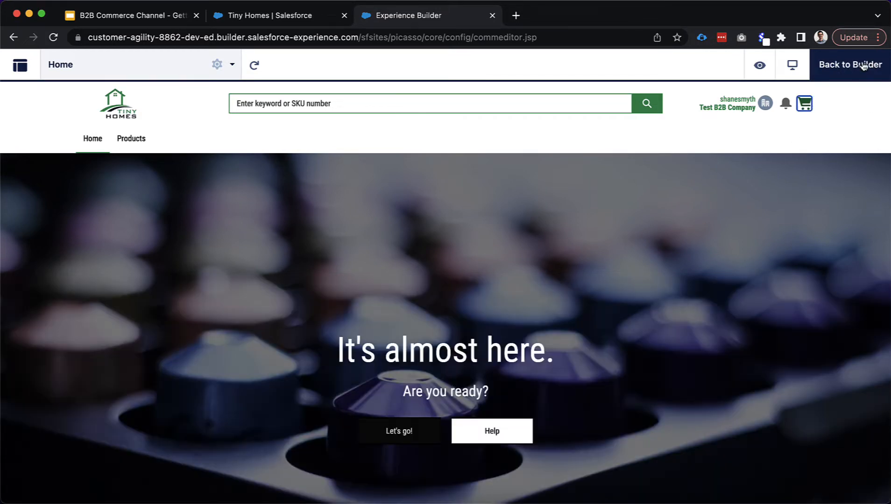
click(20, 143)
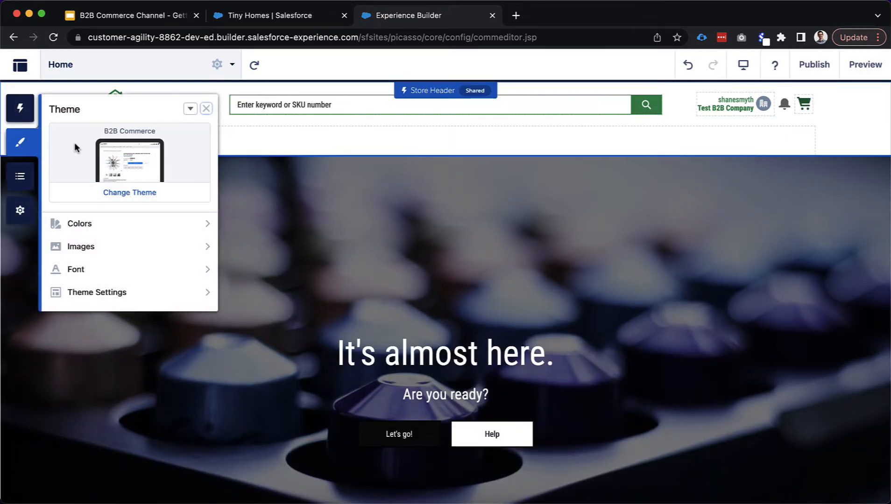
click(190, 109)
click(211, 152)
click(144, 263)
key(super+v)
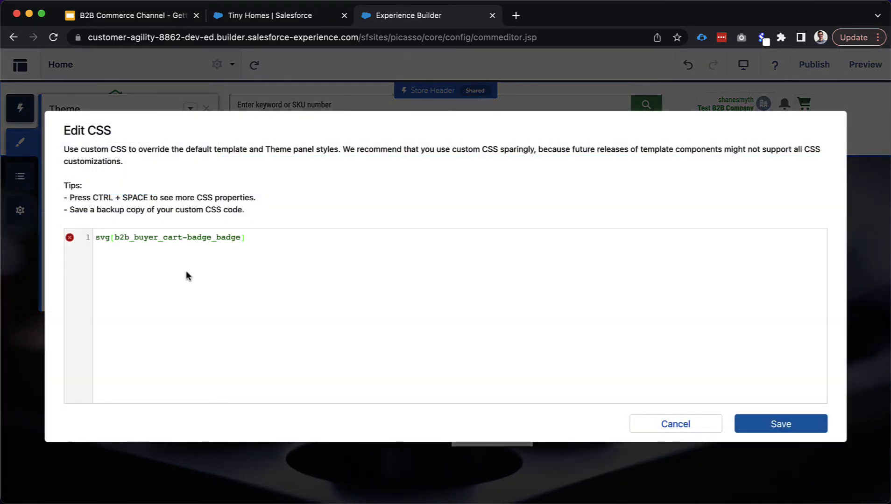
text({)
key(Return)
Complete the rule with fill:white!important; and save the custom CSS
text(fill:j)
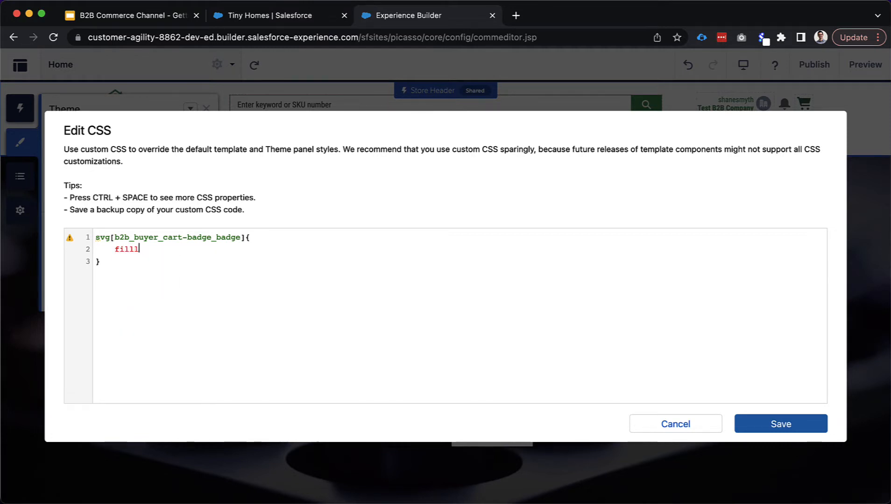
key(BackSpace)
text(w)
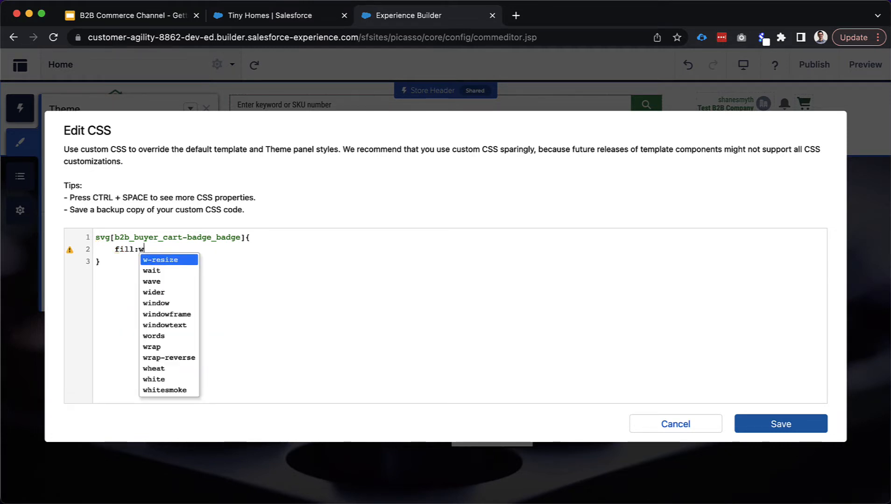
text(hite!imp)
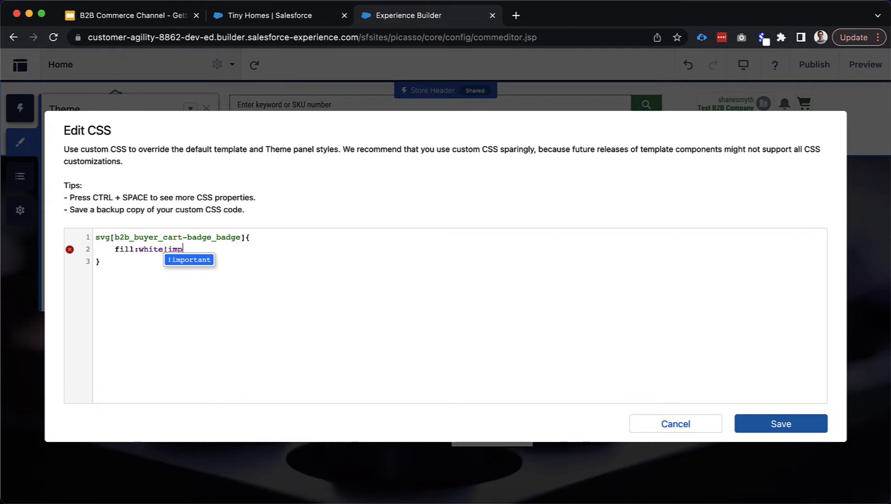
text(ortant;)
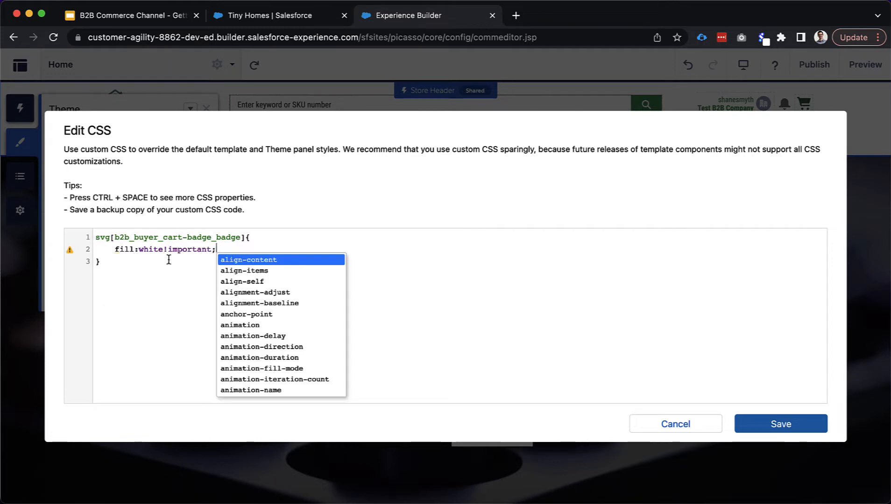
drag(163, 251, 210, 252)
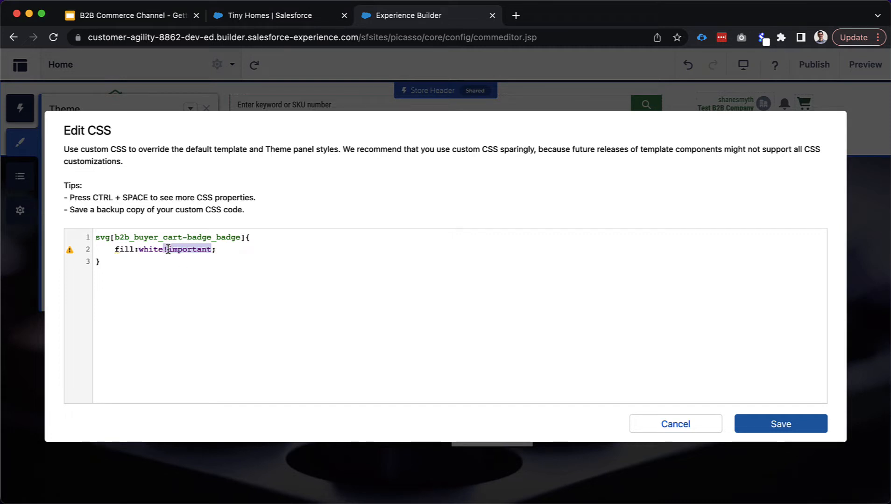
click(224, 250)
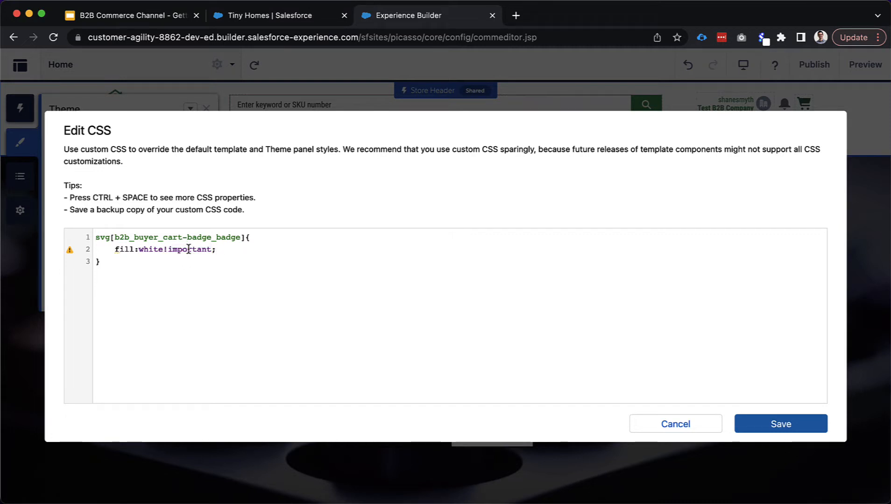
mouse_move(71, 254)
click(205, 258)
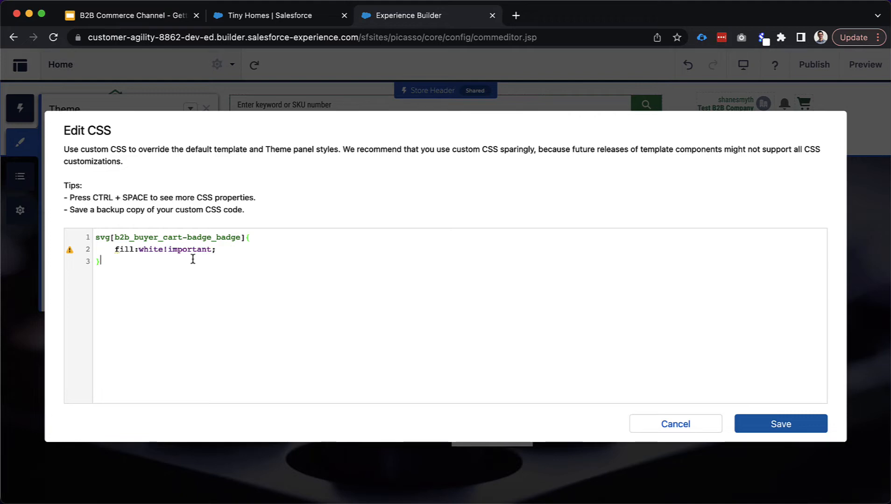
click(752, 433)
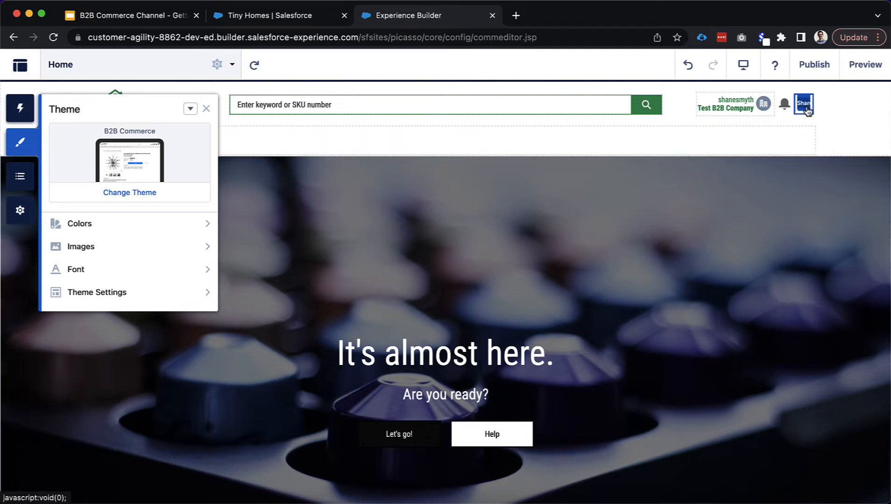
Change the cart badge fill from white to black in the custom CSS and save
click(197, 114)
click(212, 152)
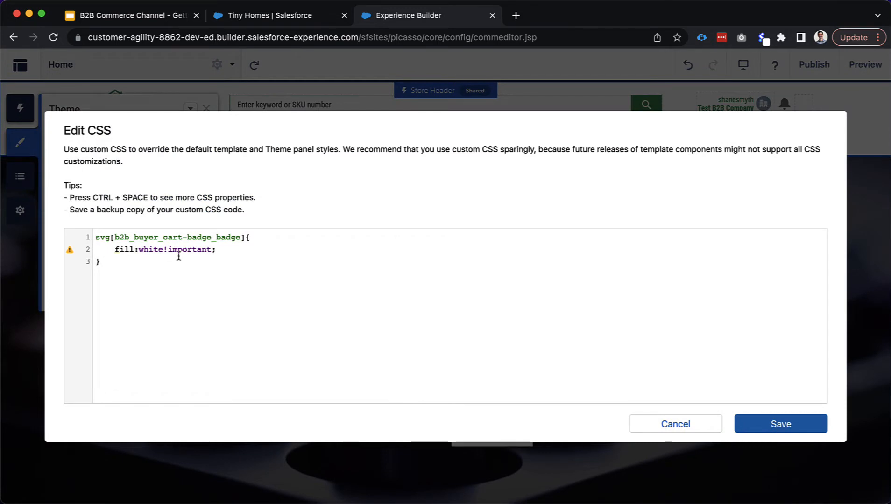
double_click(158, 250)
text(black)
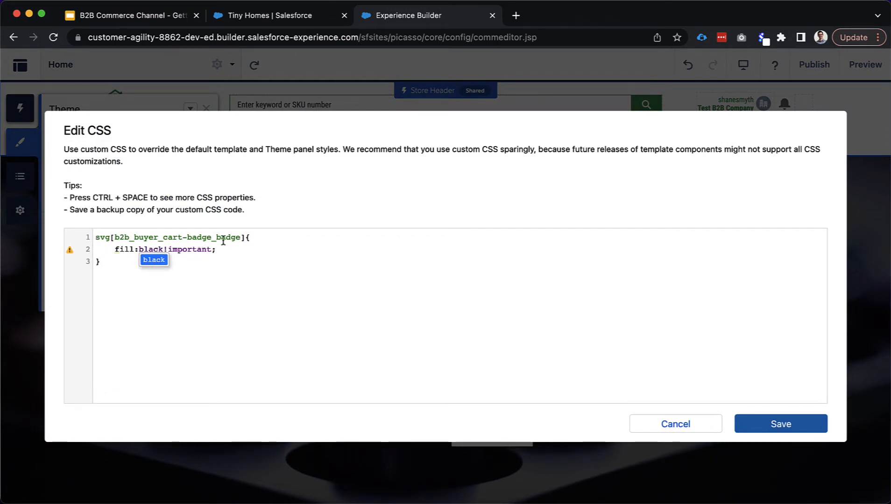
click(277, 242)
click(766, 423)
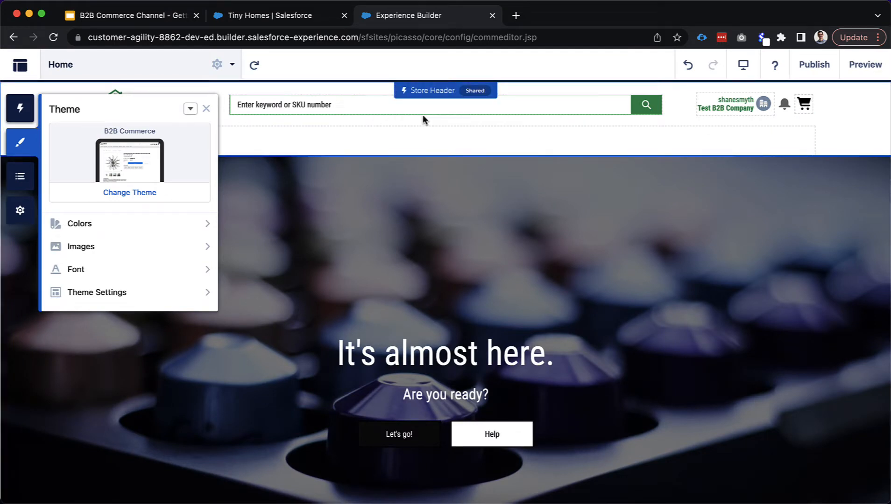
Add a :hover copy of the rule with fill #2A8F56, save, and preview the Home page
click(188, 111)
click(194, 155)
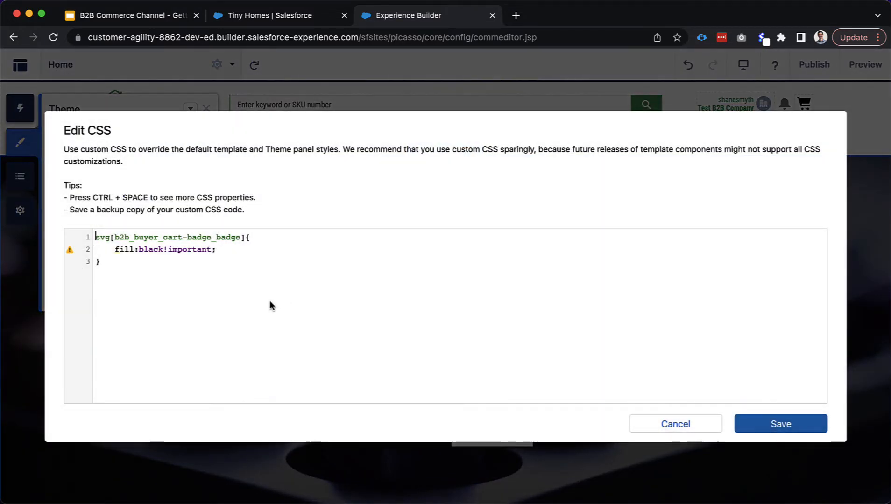
drag(115, 262, 93, 241)
key(super+c)
click(118, 268)
key(Return)
key(super+v)
click(249, 273)
text(:h)
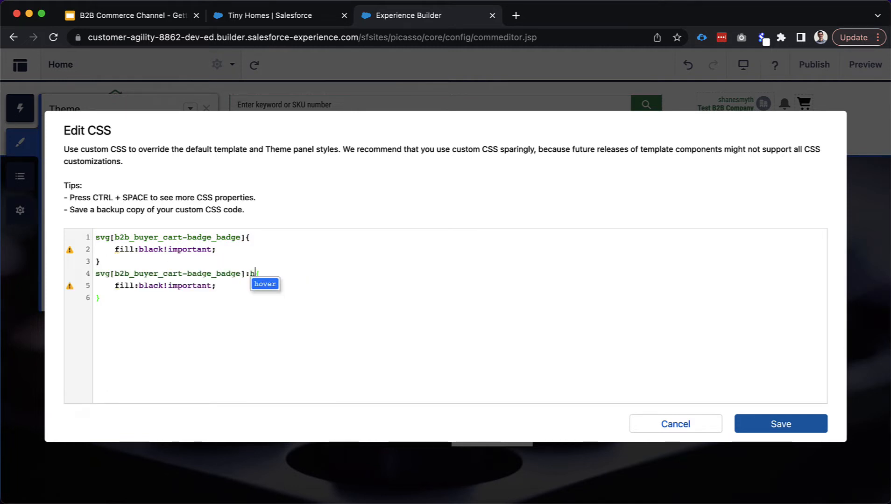
text(over)
double_click(145, 286)
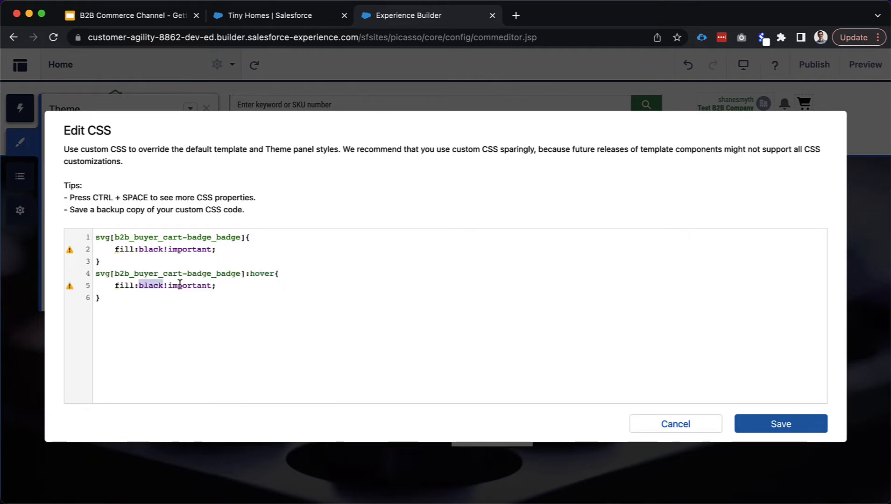
text(#2A)
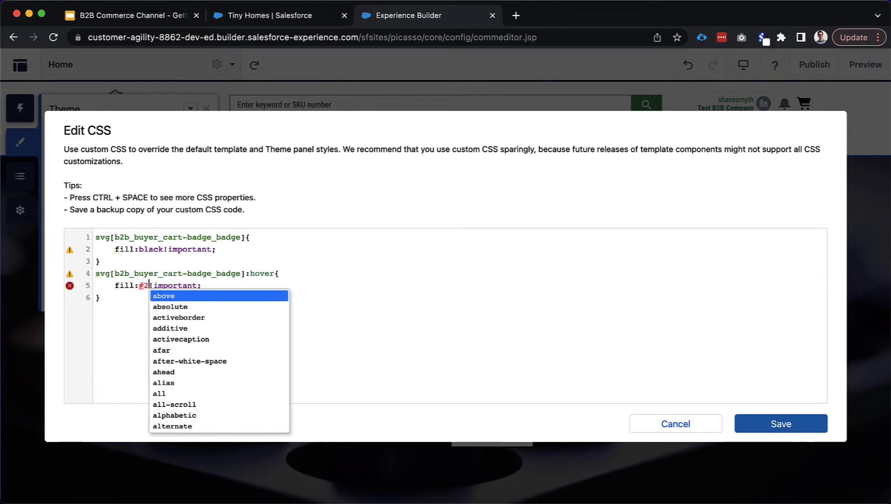
text(8F56)
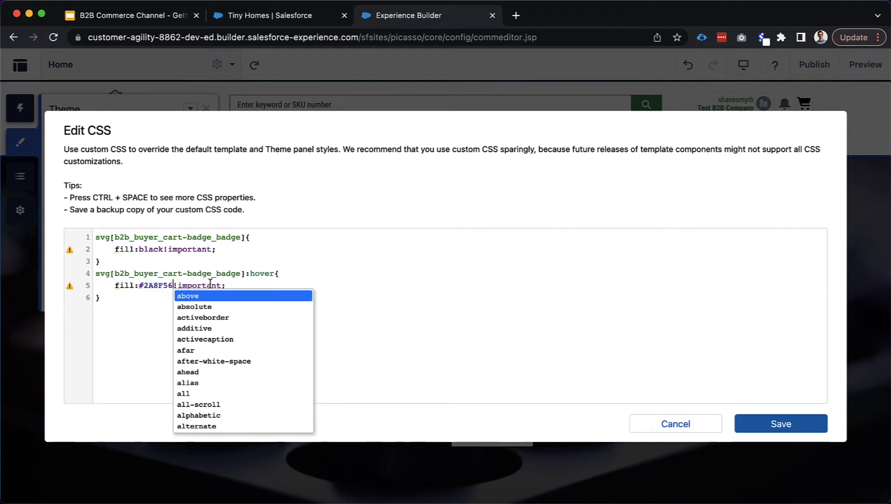
click(247, 282)
click(814, 430)
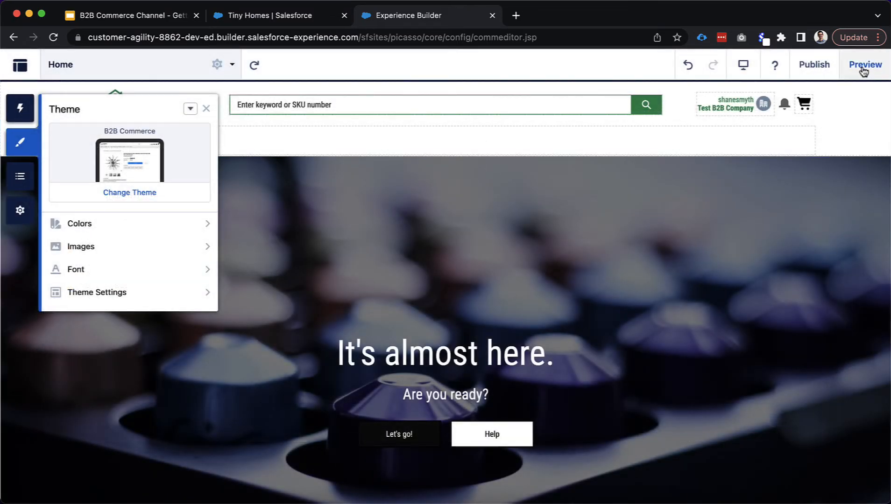
click(862, 65)
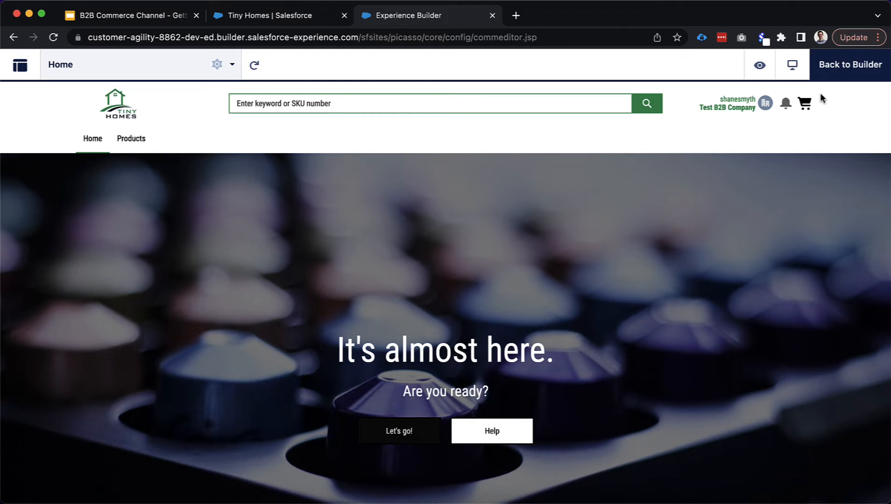
click(822, 71)
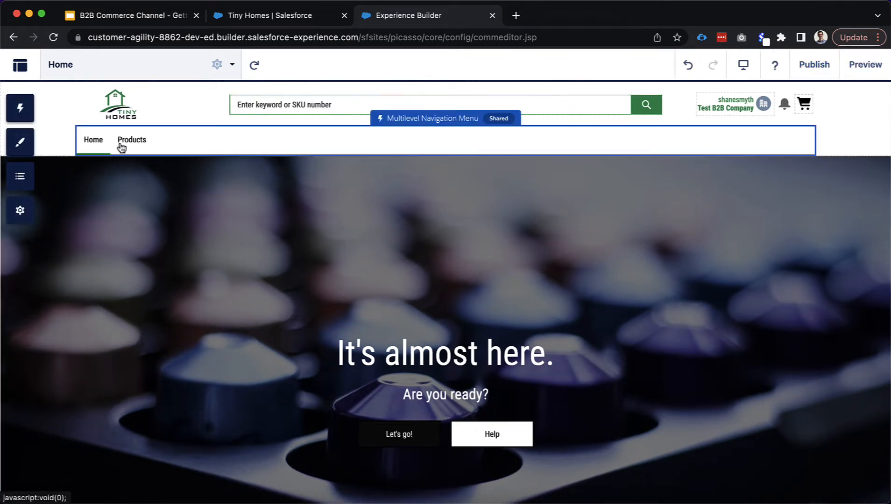
click(851, 66)
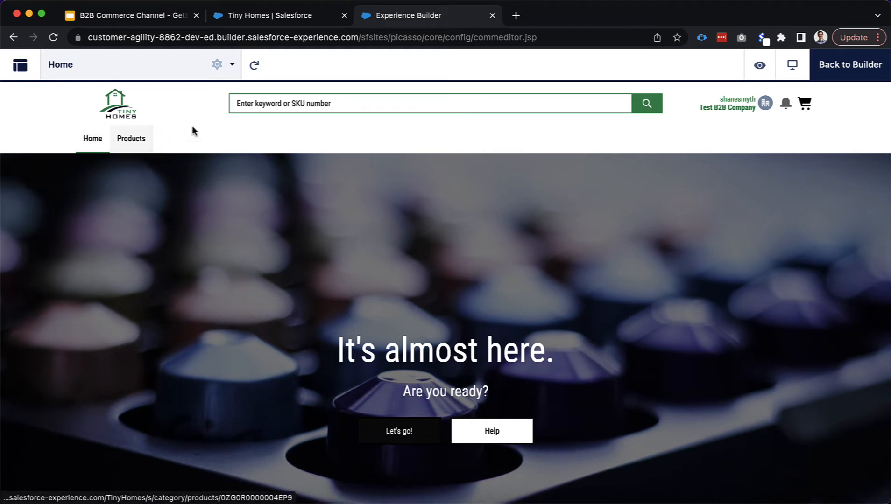
In the Tiny Homes store's Categories, create and save a category named Lumber
click(252, 23)
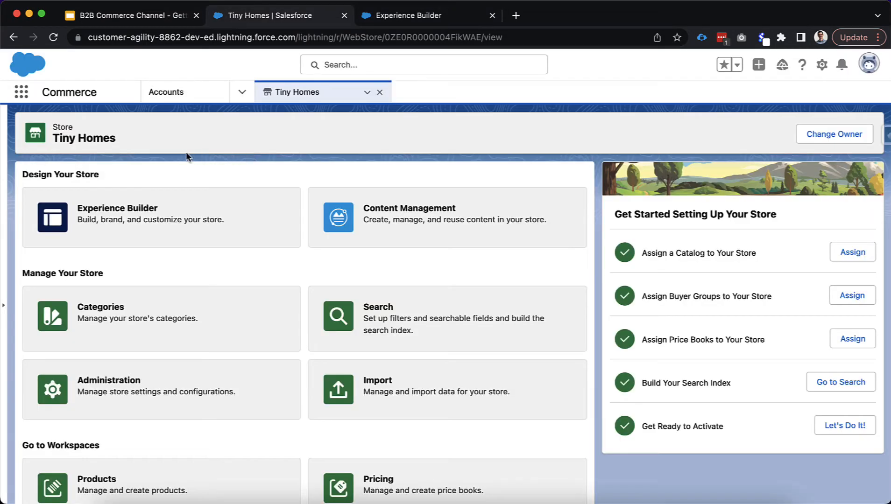
click(197, 335)
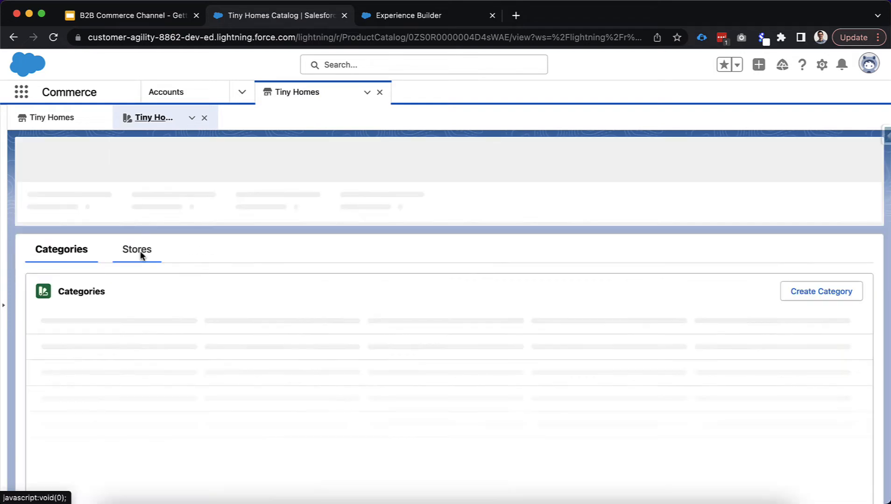
scroll(149, 332, down, 1)
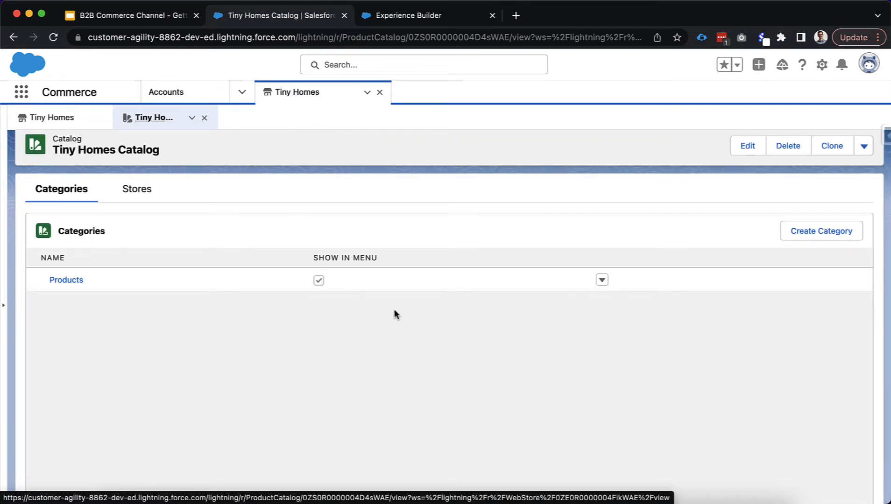
click(794, 233)
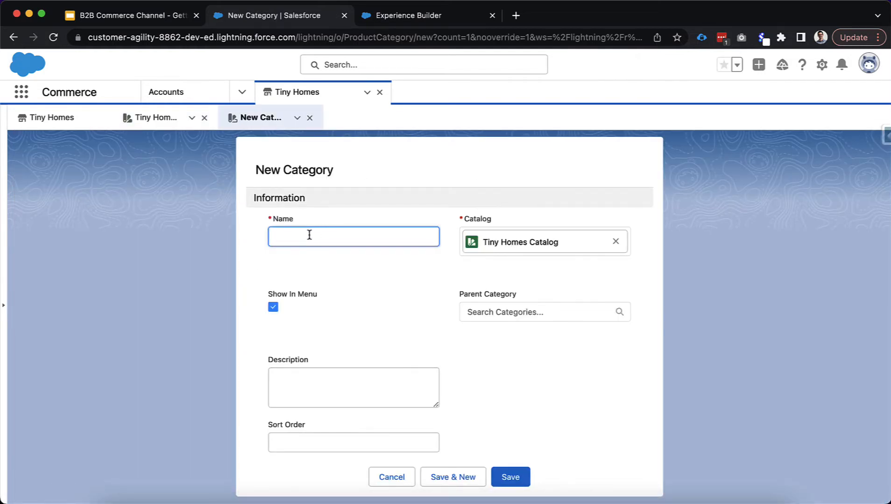
text(Lumber)
click(249, 264)
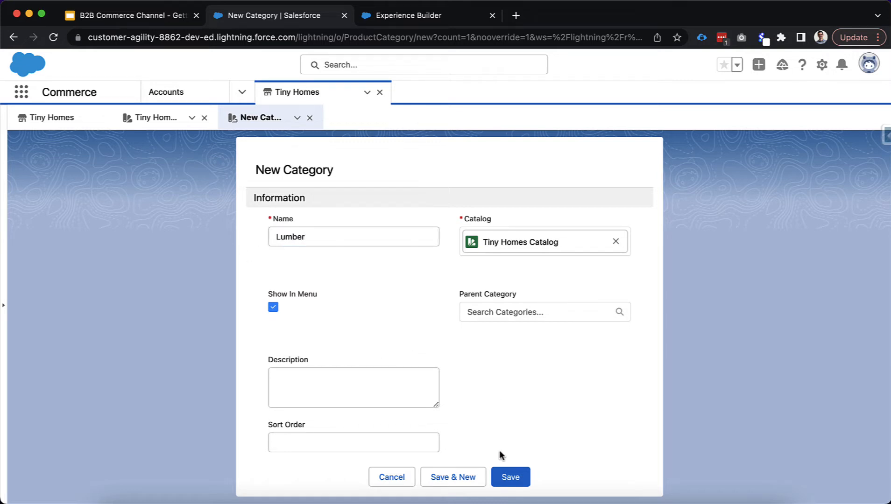
click(508, 477)
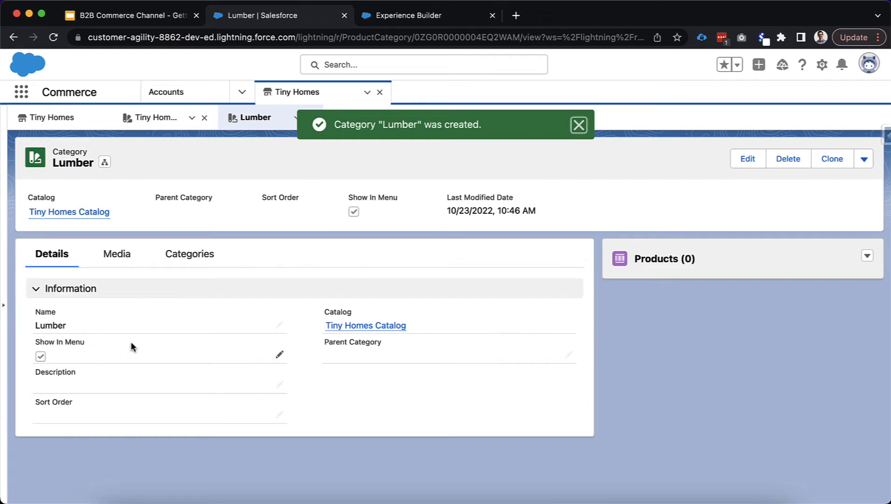
Set the Lumber category's parent category to Products and save
click(569, 356)
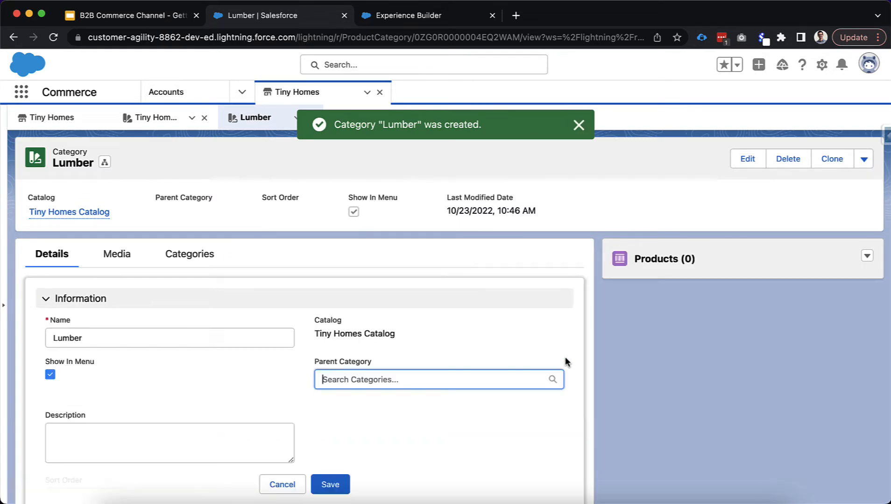
scroll(407, 377, down, 1)
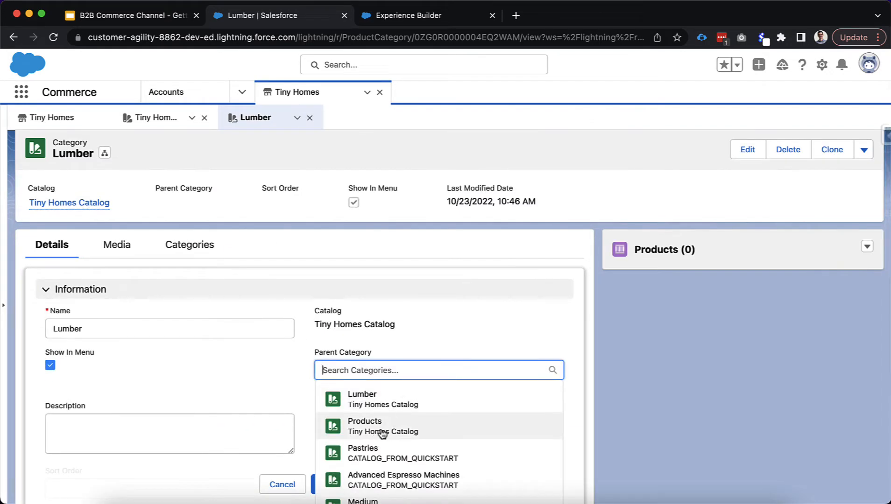
click(415, 431)
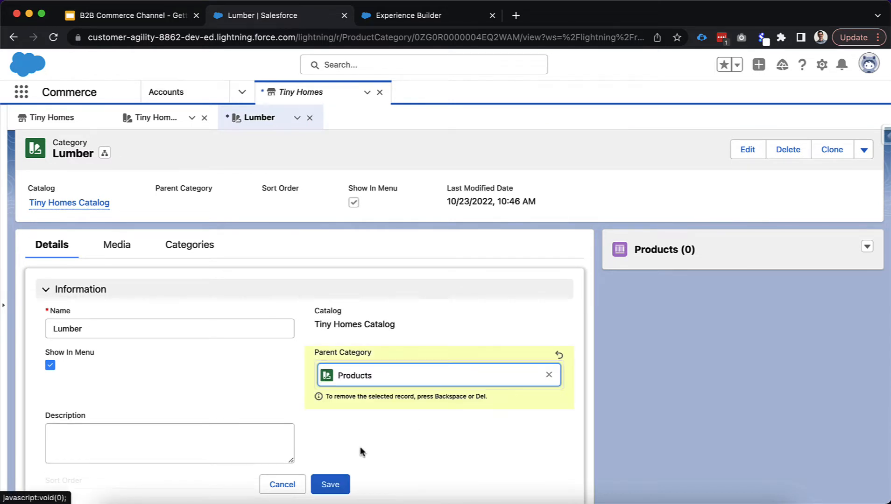
click(333, 484)
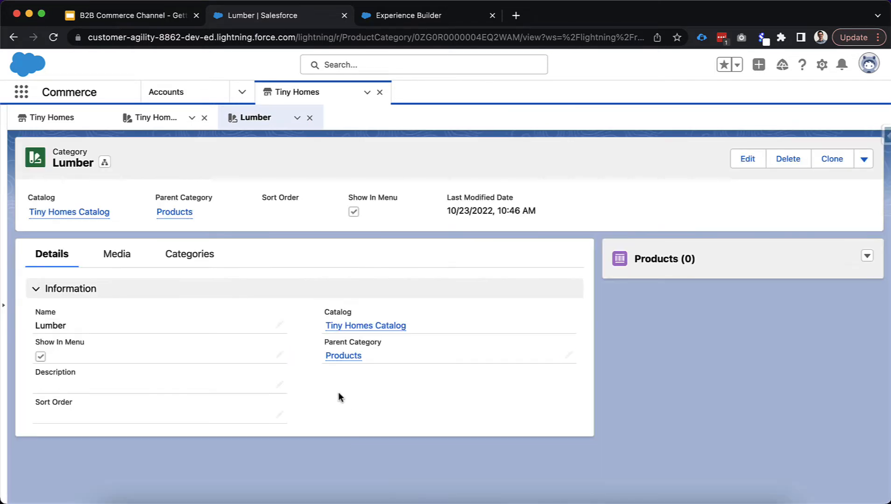
Assign the Feather River Doors product to the Lumber category and return to Tiny Homes
click(867, 258)
click(829, 286)
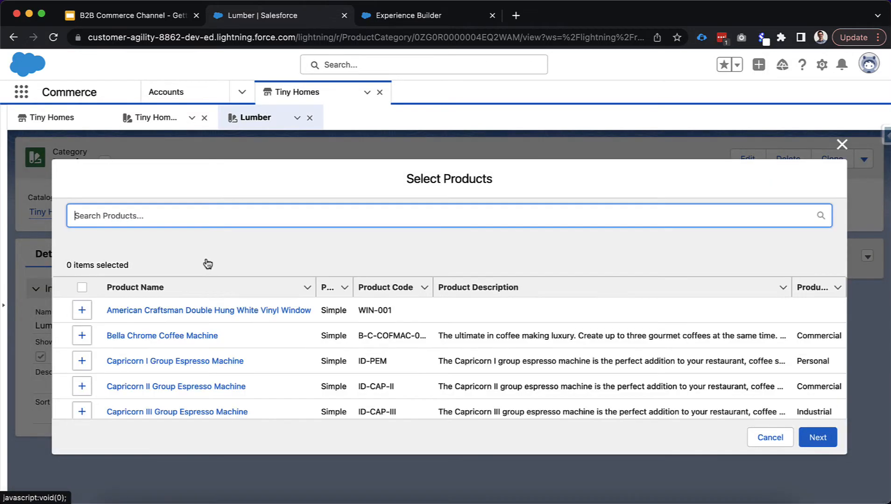
click(80, 316)
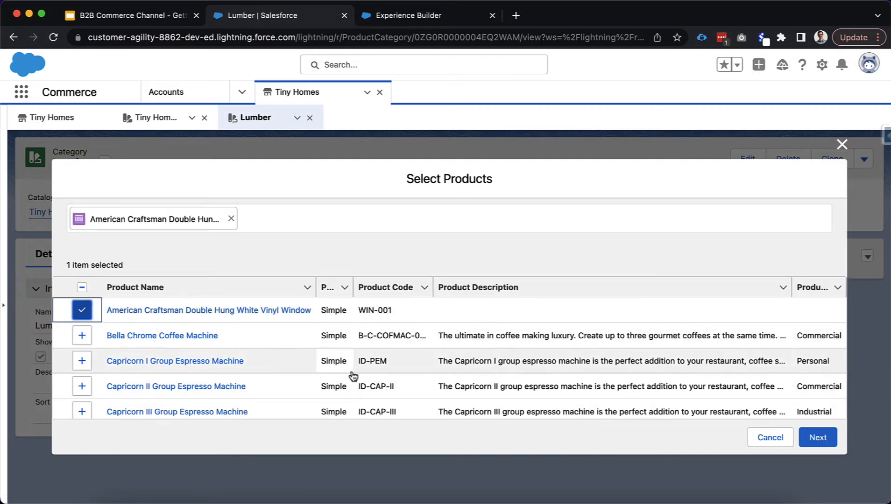
click(81, 313)
scroll(88, 339, down, 5)
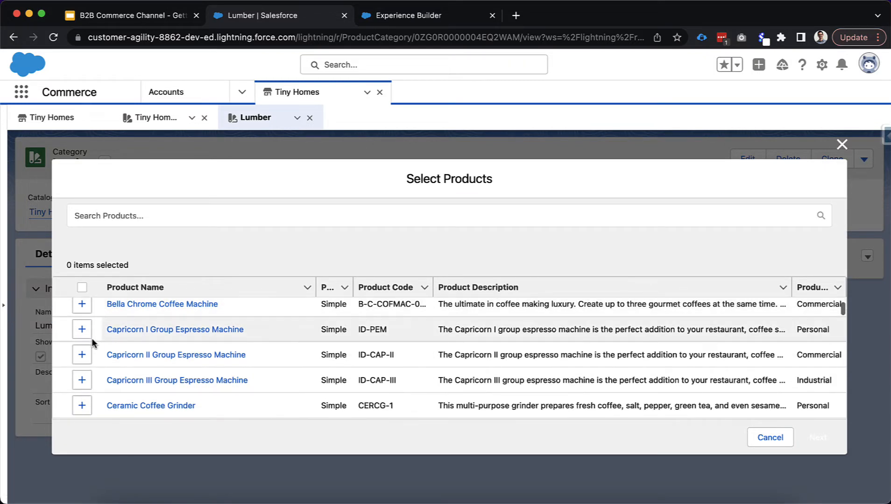
scroll(92, 344, down, 10)
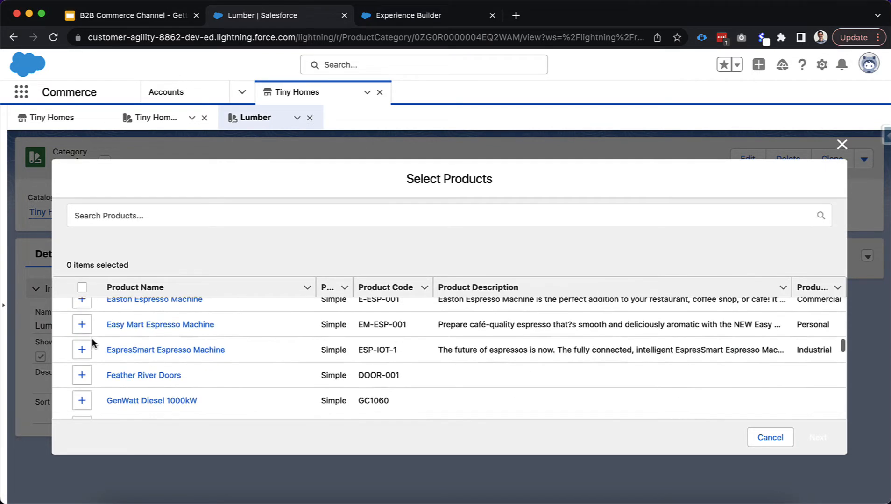
scroll(92, 343, up, 2)
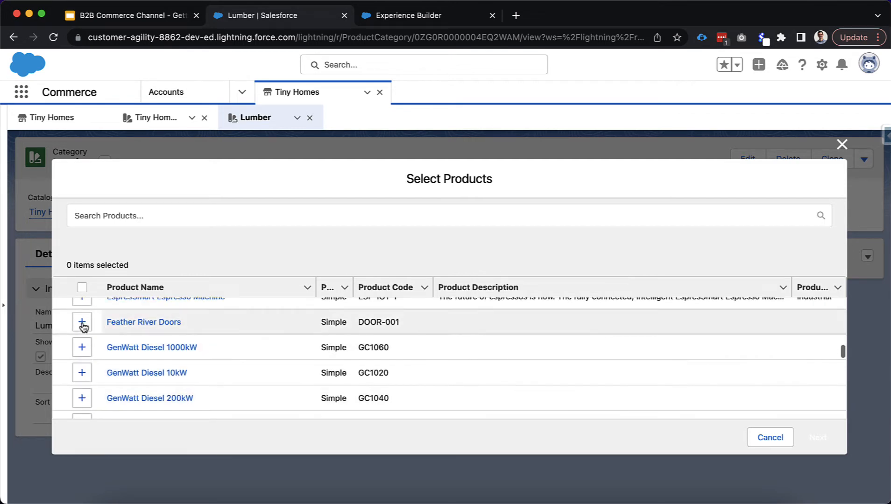
click(84, 323)
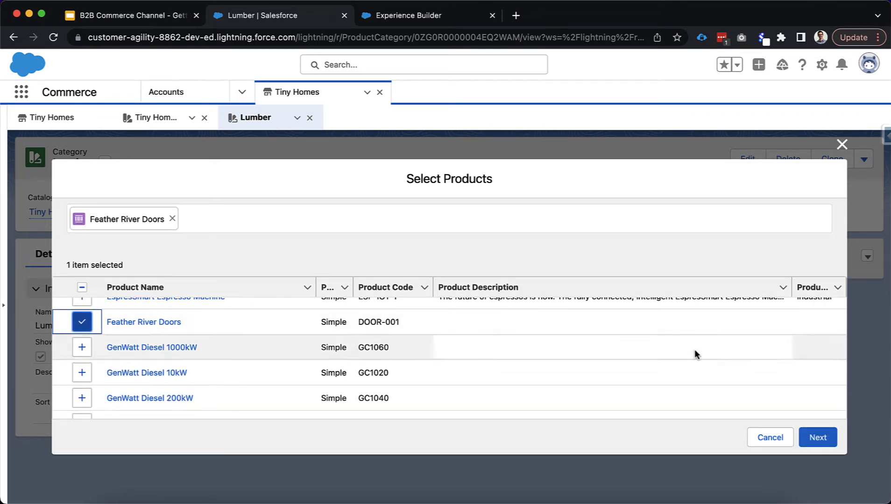
click(818, 442)
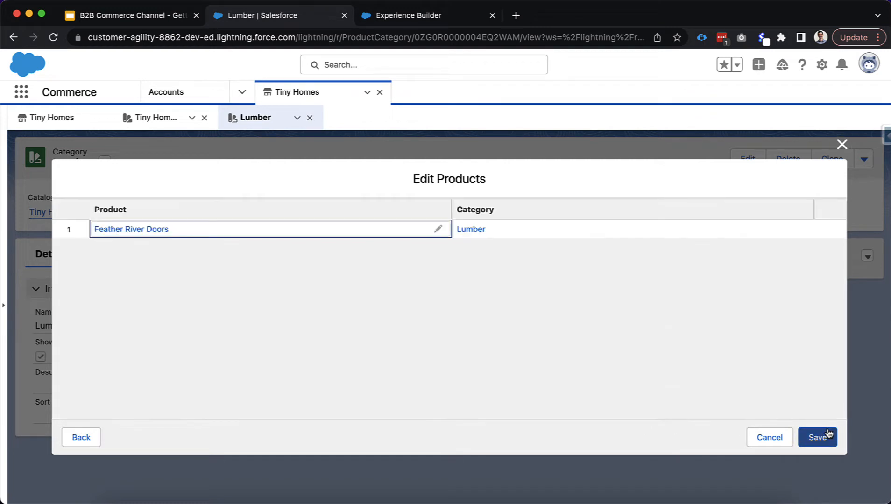
click(818, 439)
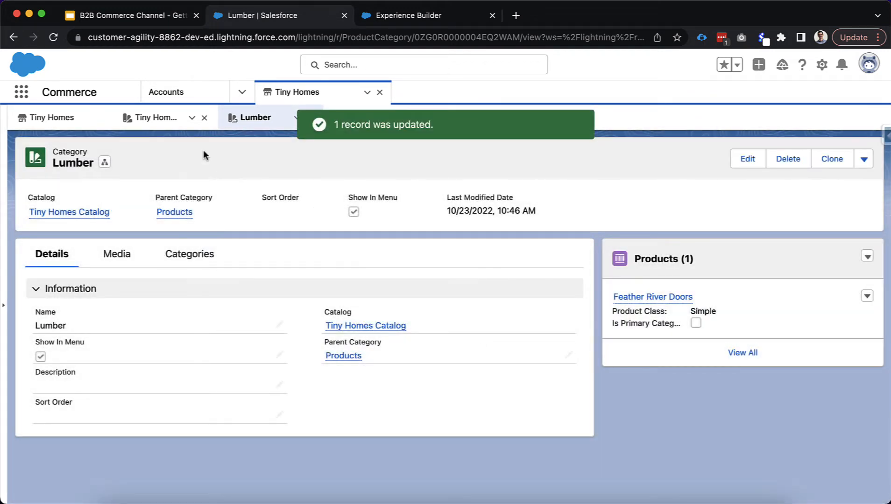
click(53, 118)
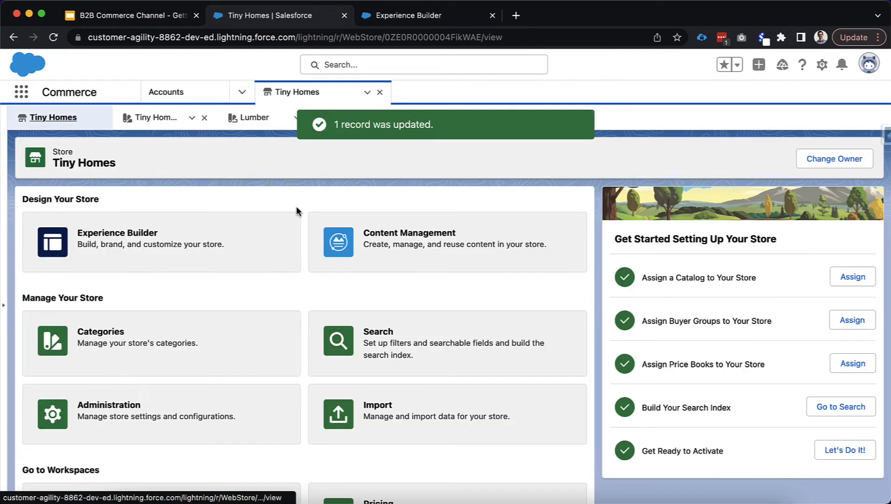
Run a full rebuild of the Tiny Homes search index and refresh its status until complete
click(338, 360)
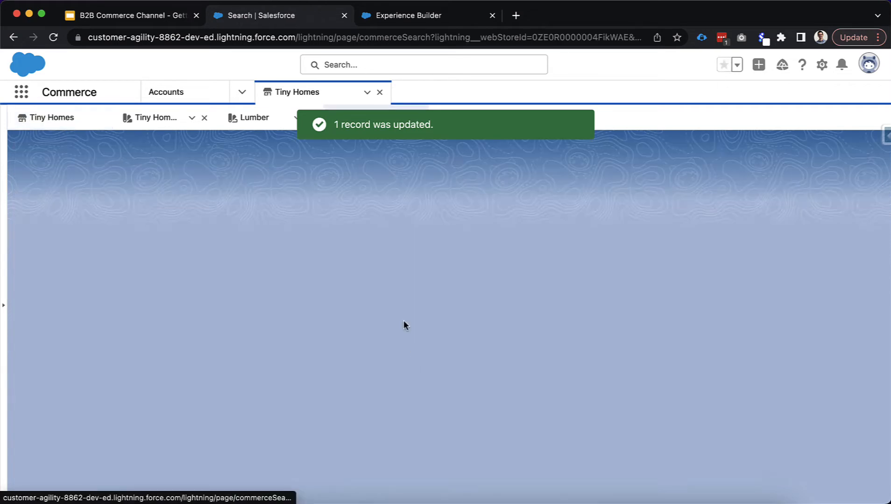
click(584, 216)
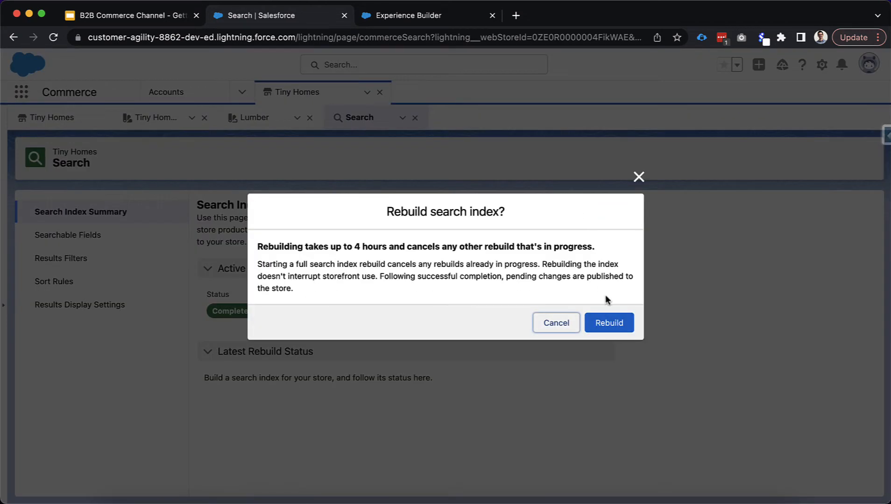
click(610, 322)
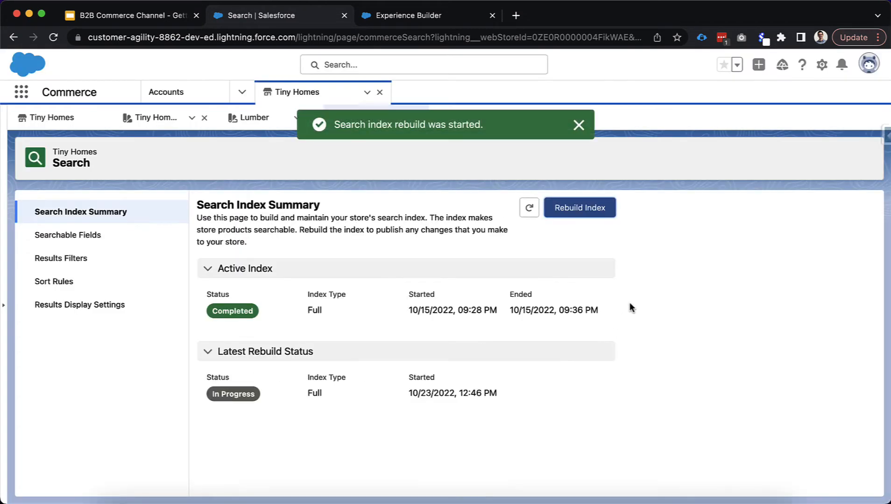
click(529, 207)
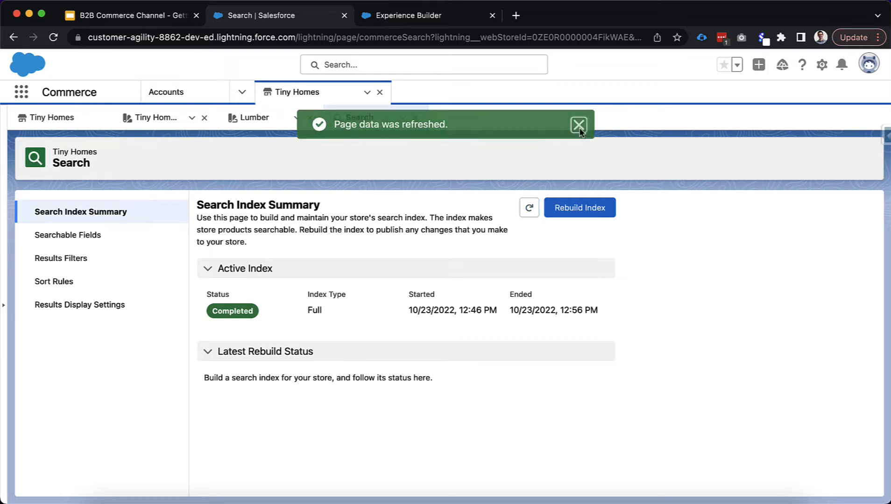
click(579, 125)
click(428, 24)
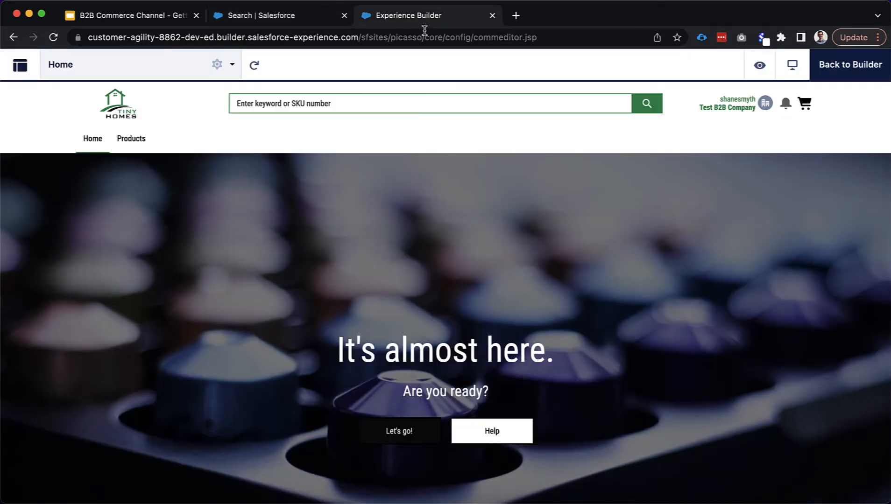
Reload the builder, preview the store, and expand Products to show All Products and Lumber
click(423, 38)
key(Return)
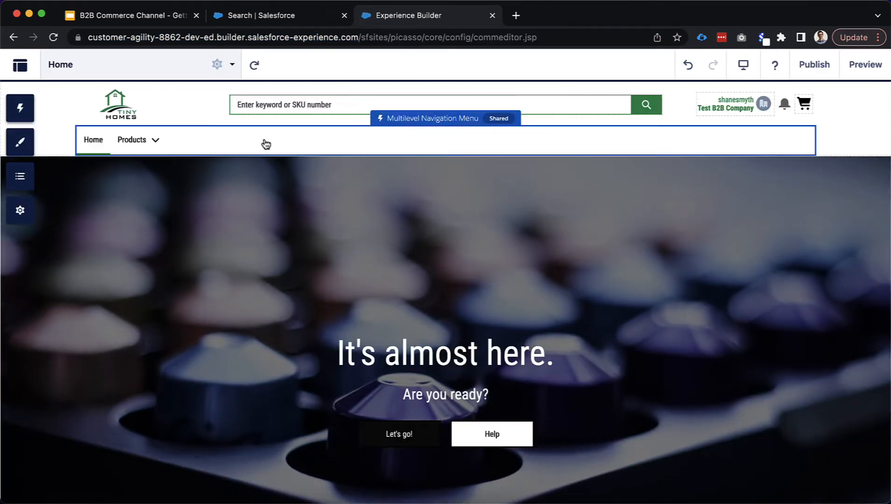
click(880, 63)
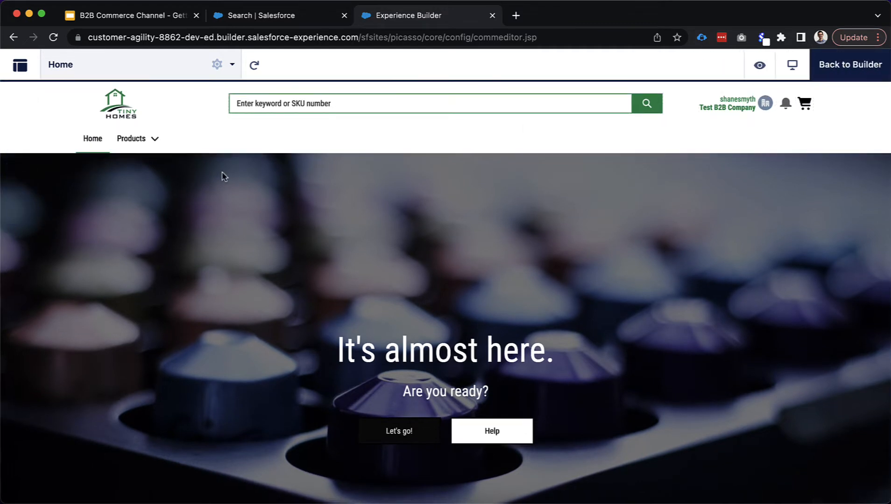
click(154, 140)
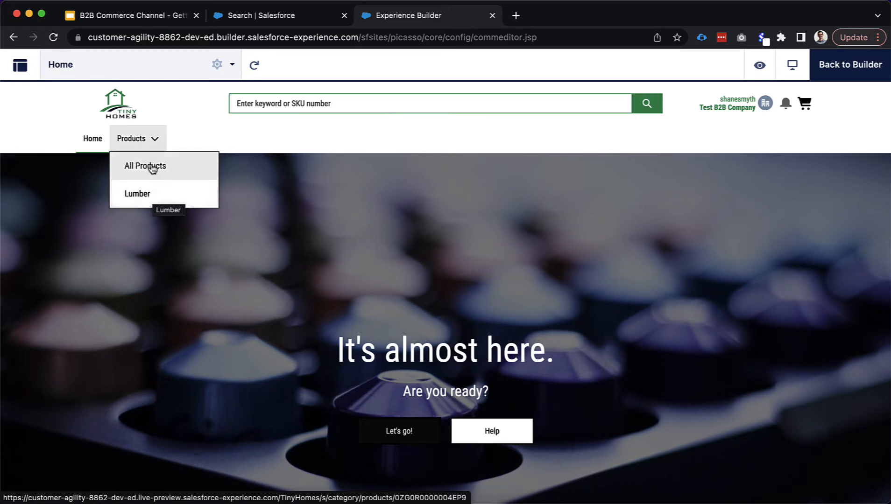
right_click(167, 193)
click(204, 297)
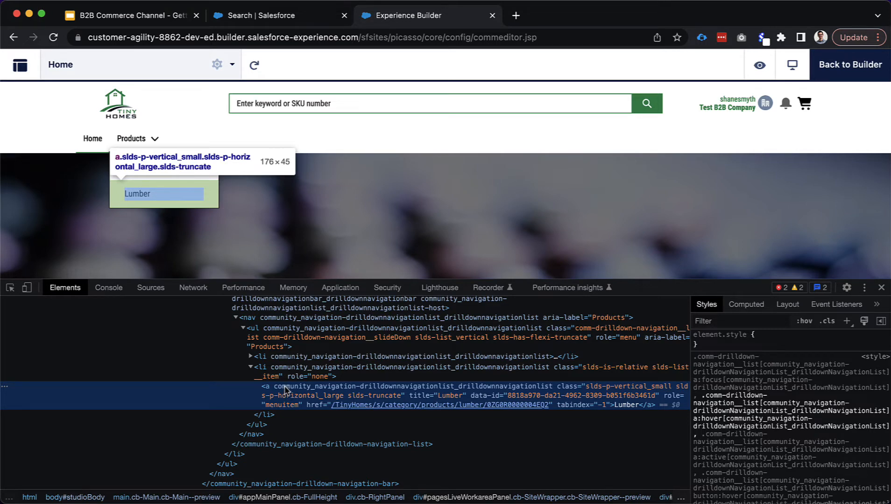
scroll(285, 389, up, 5)
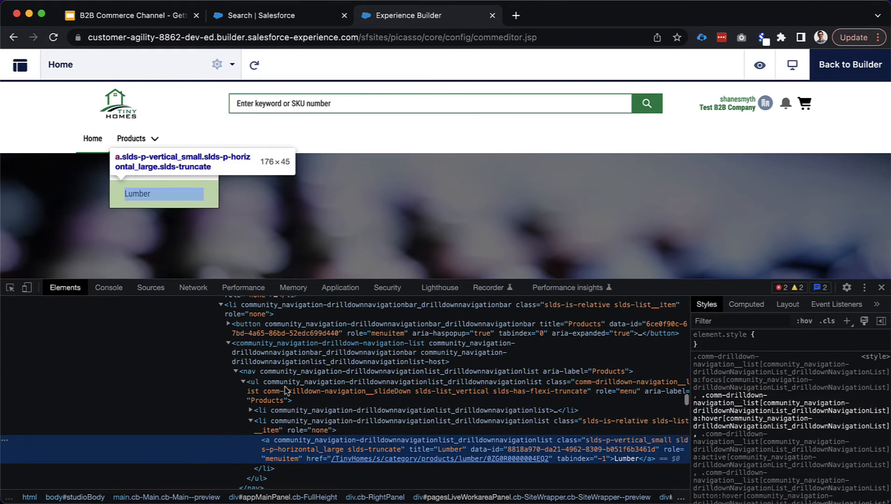
scroll(325, 382, up, 4)
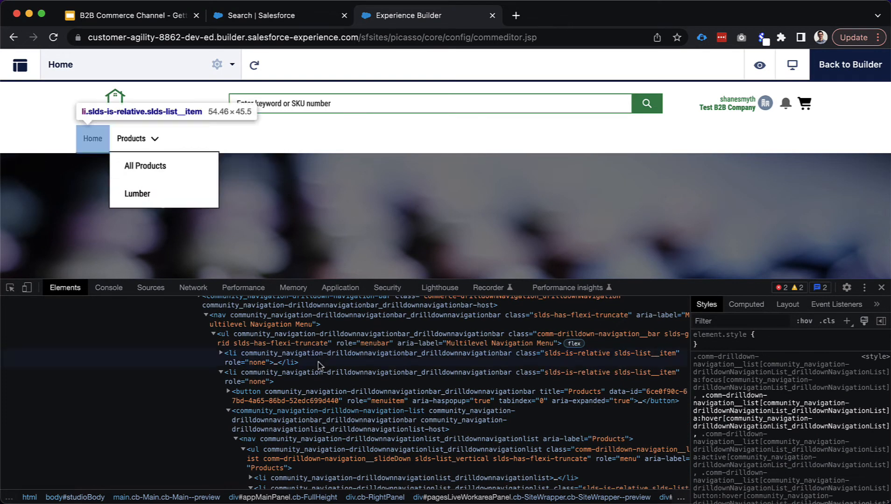
click(322, 363)
scroll(325, 423, down, 2)
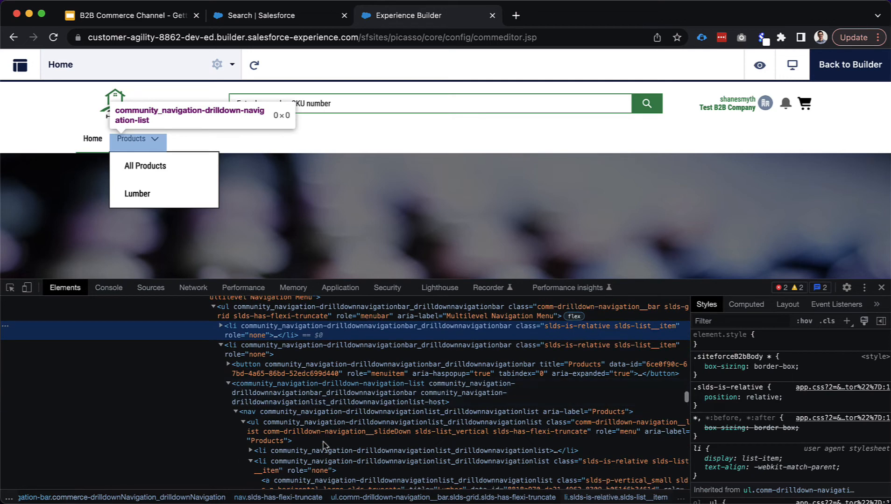
scroll(327, 453, down, 2)
click(318, 423)
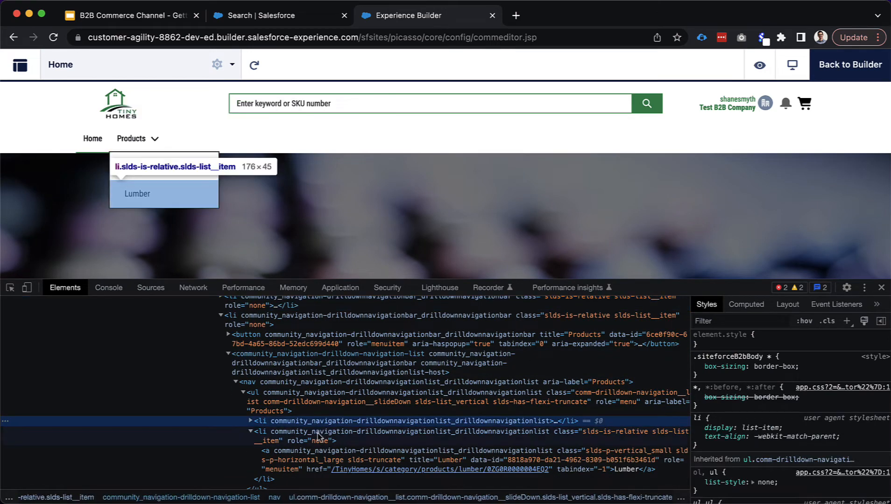
click(312, 433)
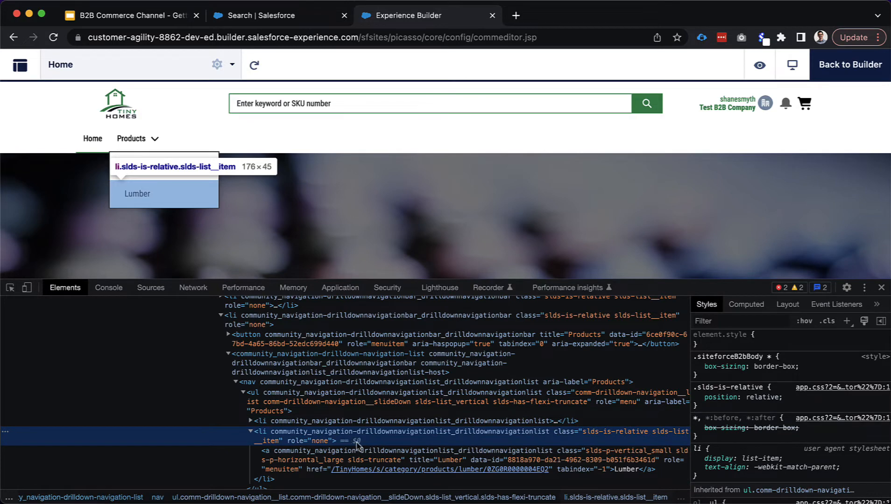
scroll(358, 443, down, 1)
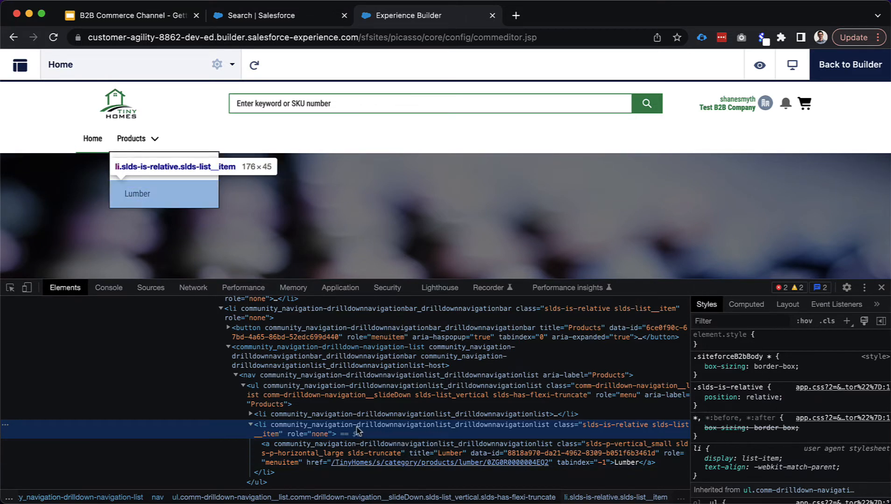
click(882, 288)
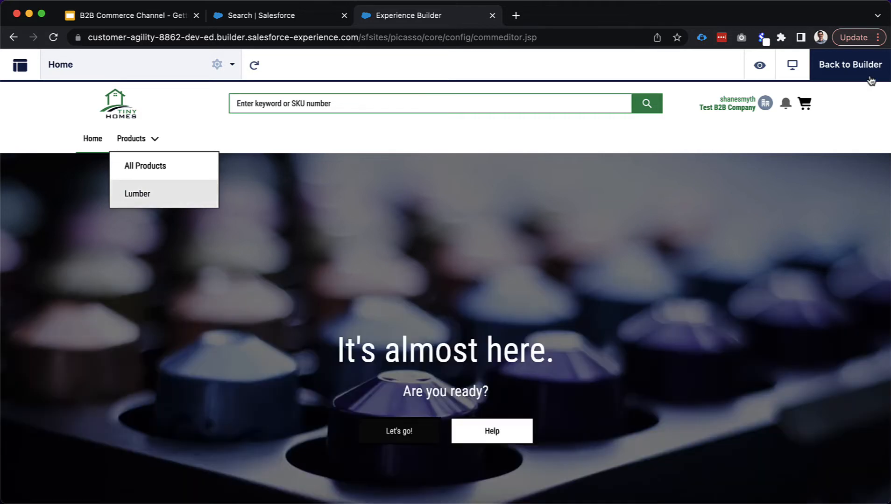
Leave preview and open the theme's custom CSS editor
click(865, 68)
click(20, 142)
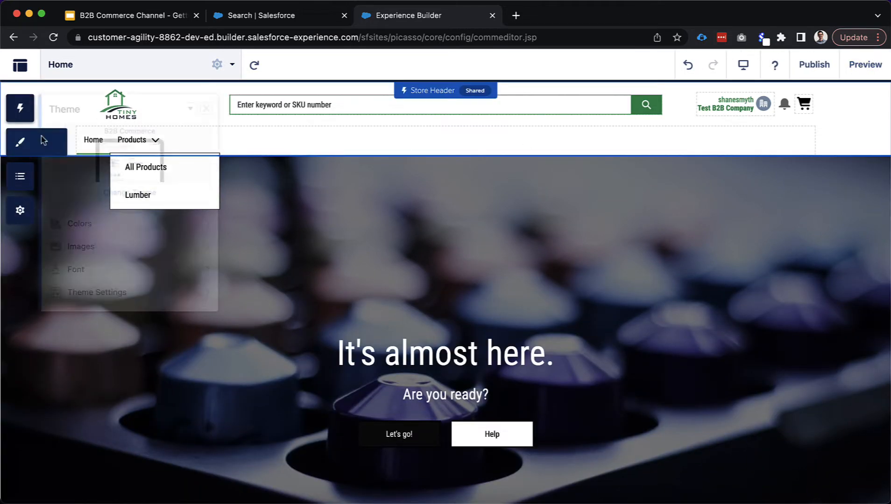
click(190, 109)
click(194, 152)
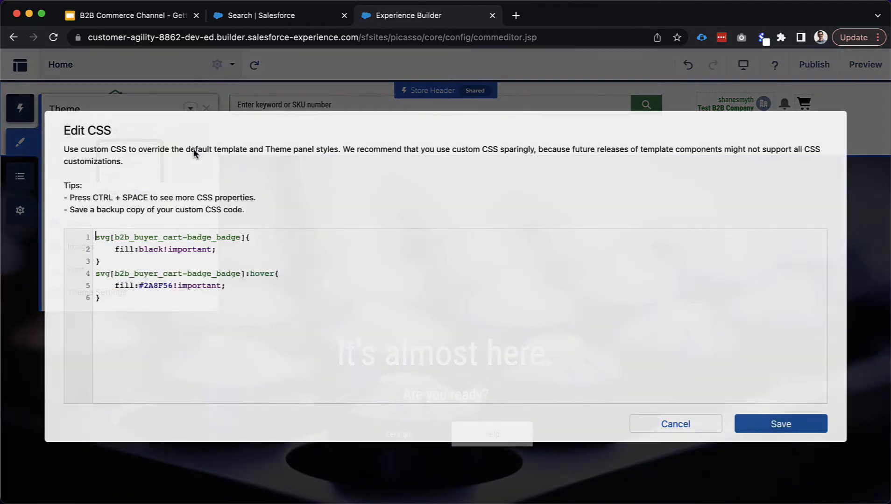
Add a .dropDownListItem:hover rule with background: yellow !important and save the CSS
click(173, 314)
key(Return)
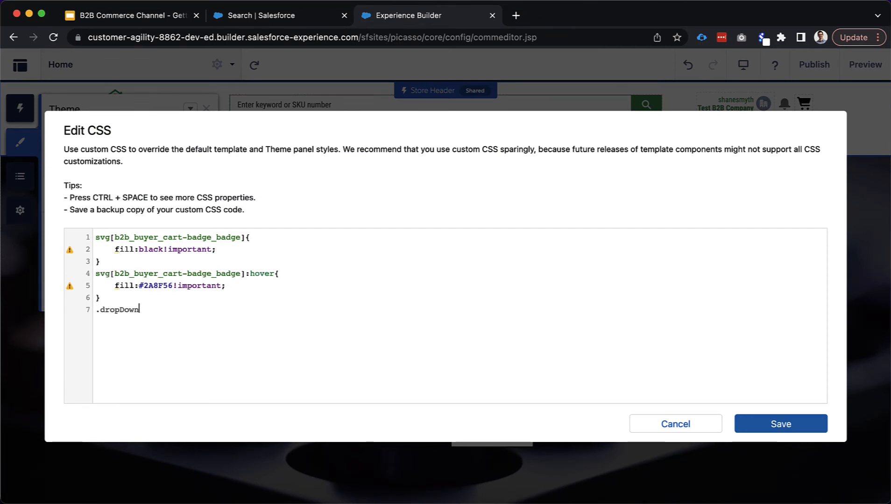
text(.dropDownListItem:hover{)
key(Return)
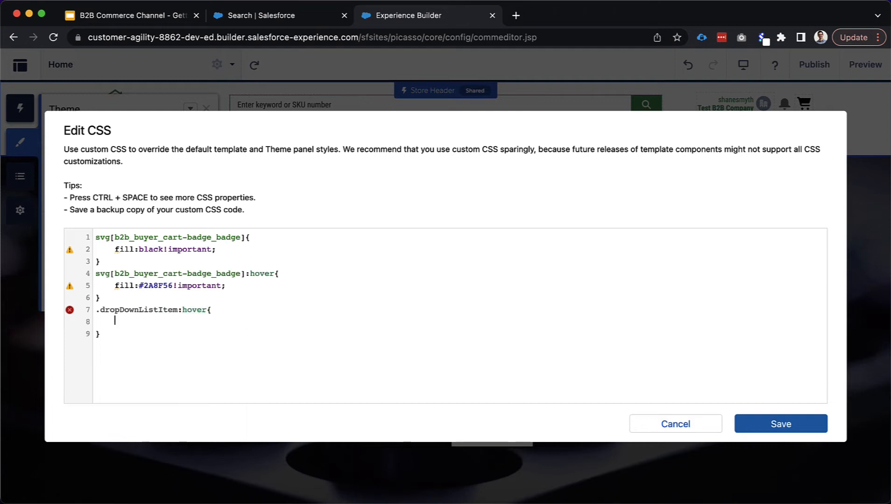
text(backgrou)
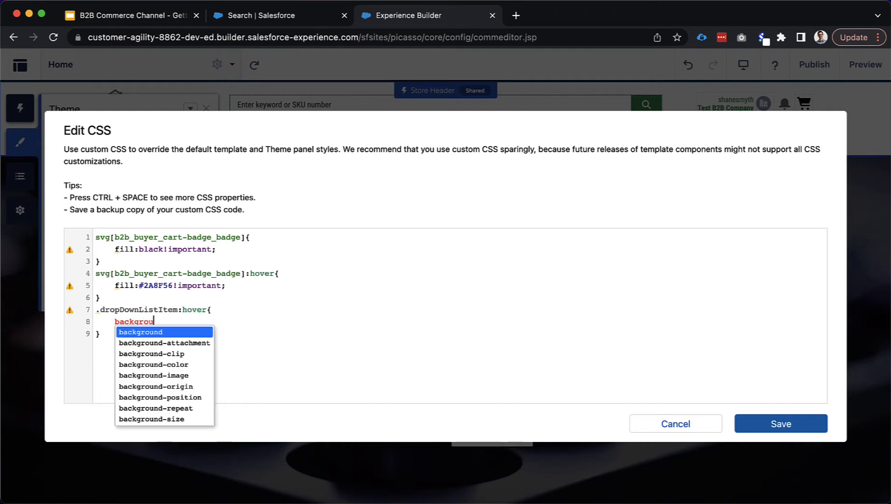
text(nd:ye)
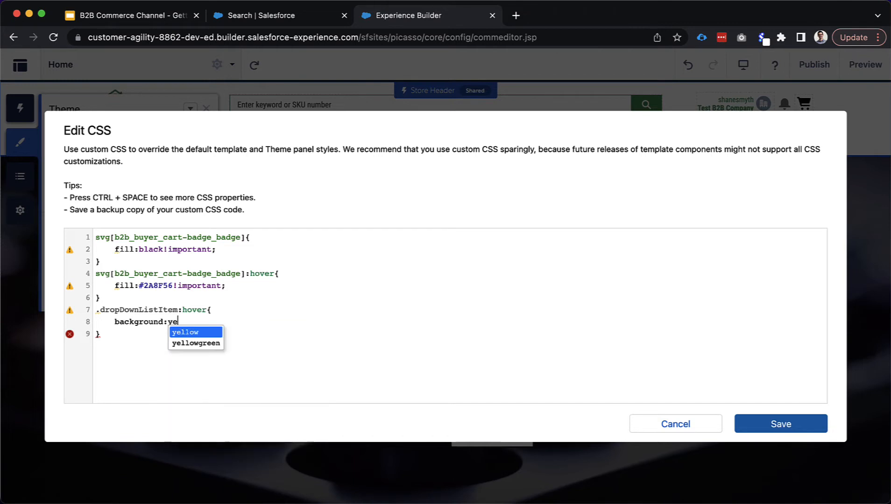
text(llow!i)
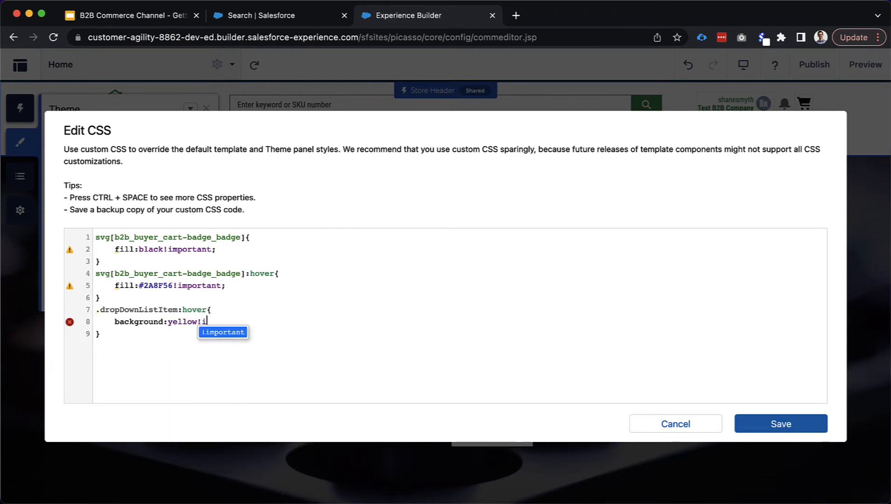
key(Return)
text(;)
click(119, 336)
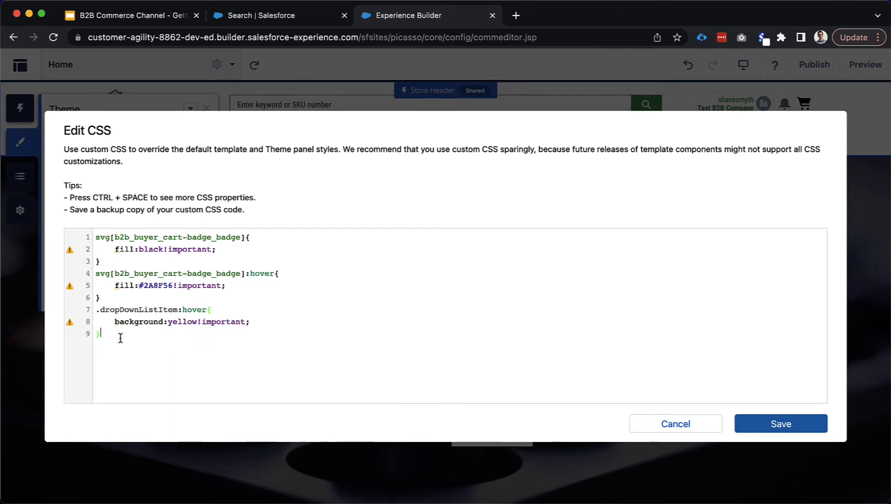
click(785, 423)
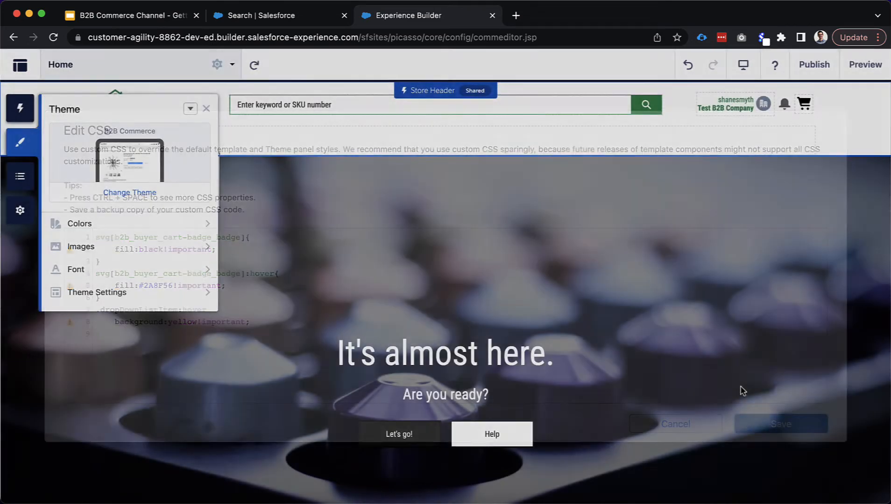
click(865, 64)
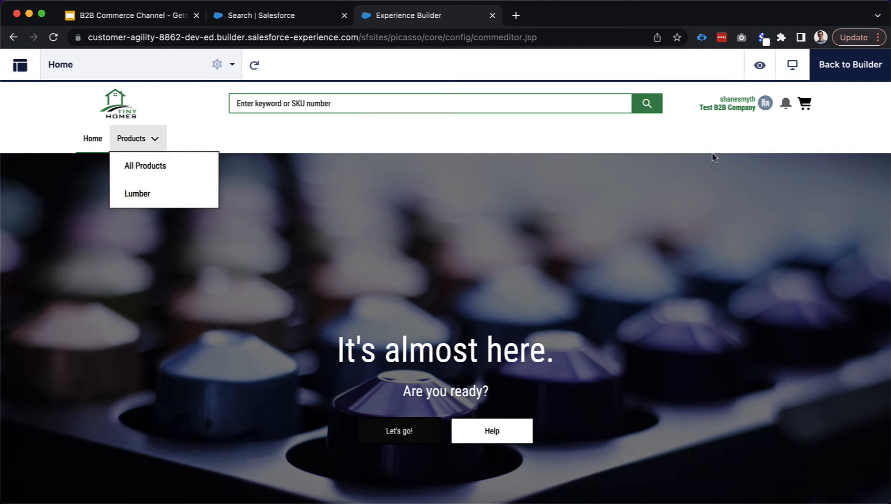
Change the hover rule's selector in custom CSS to the drilldown navigation a:hover selector
click(850, 80)
click(20, 142)
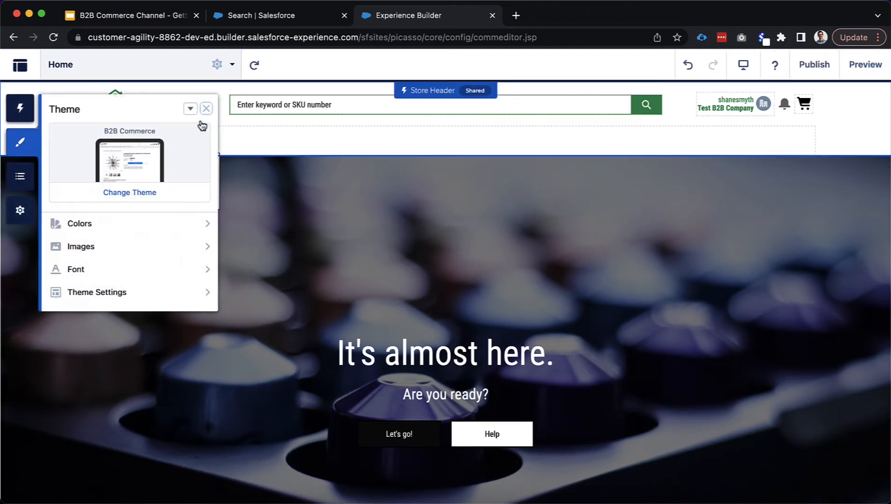
click(191, 108)
click(195, 151)
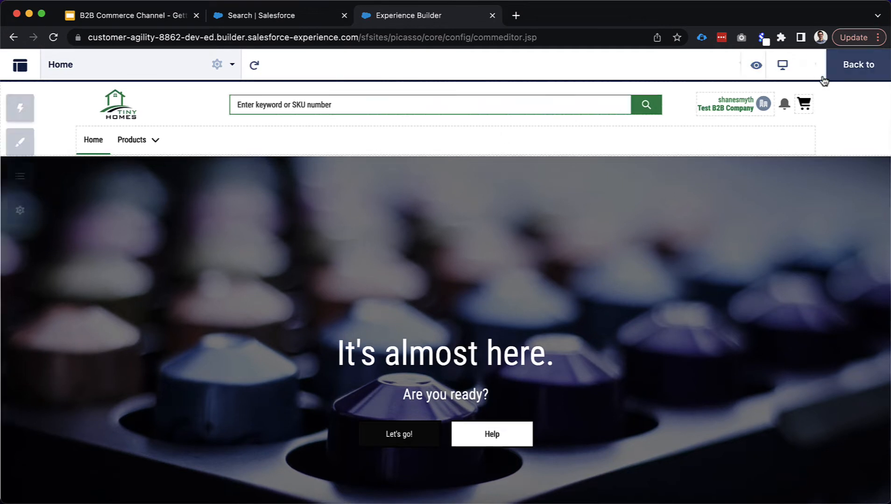
Check the header navigation menu, then preview Products to confirm yellow hover on dropdown items
click(826, 75)
click(235, 149)
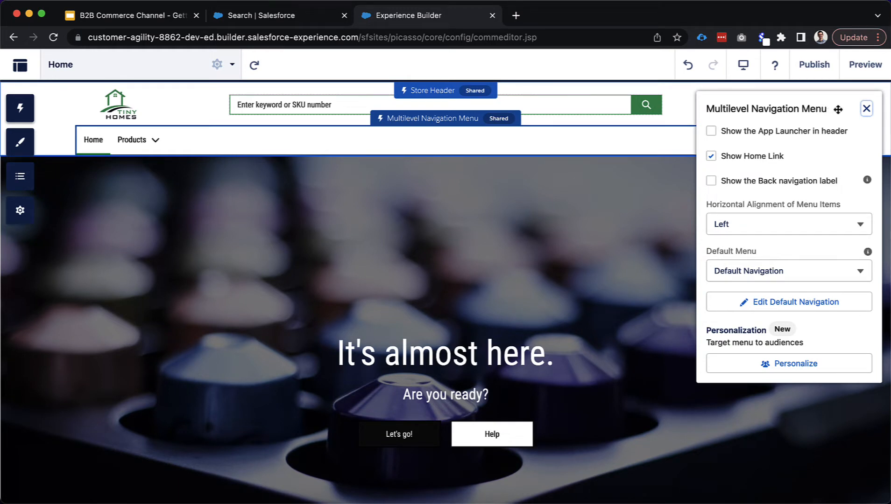
click(866, 110)
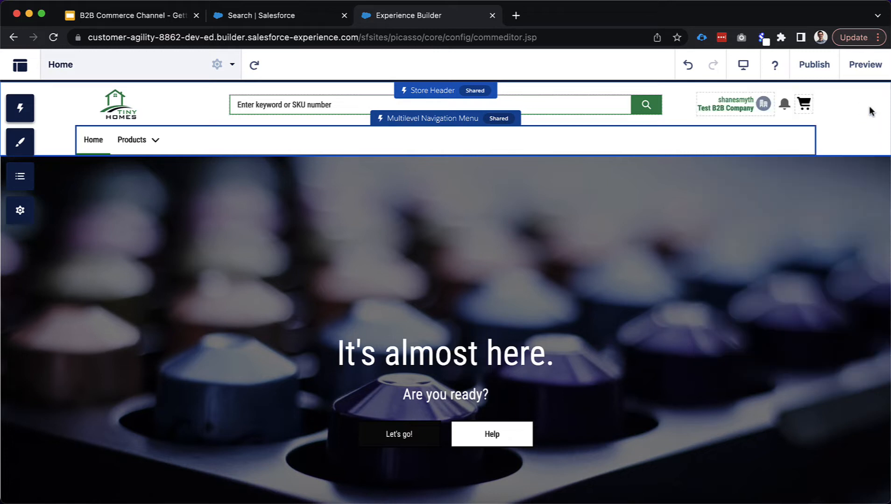
click(858, 77)
click(156, 139)
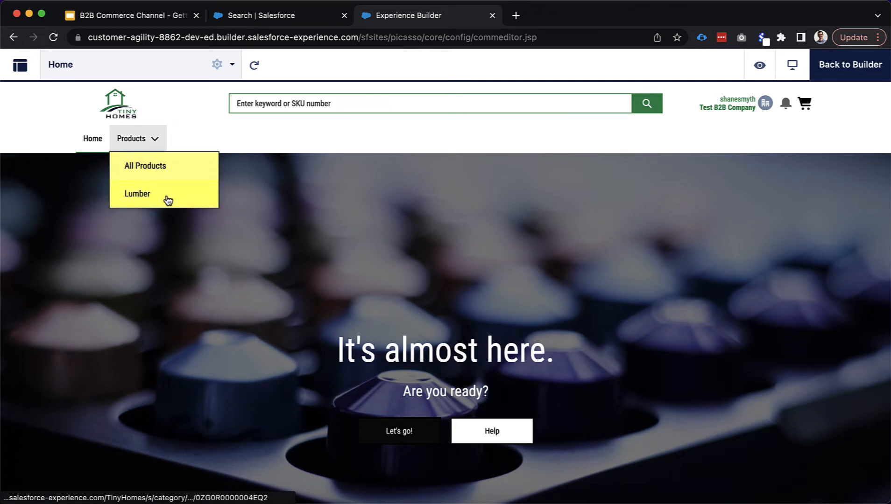
click(851, 70)
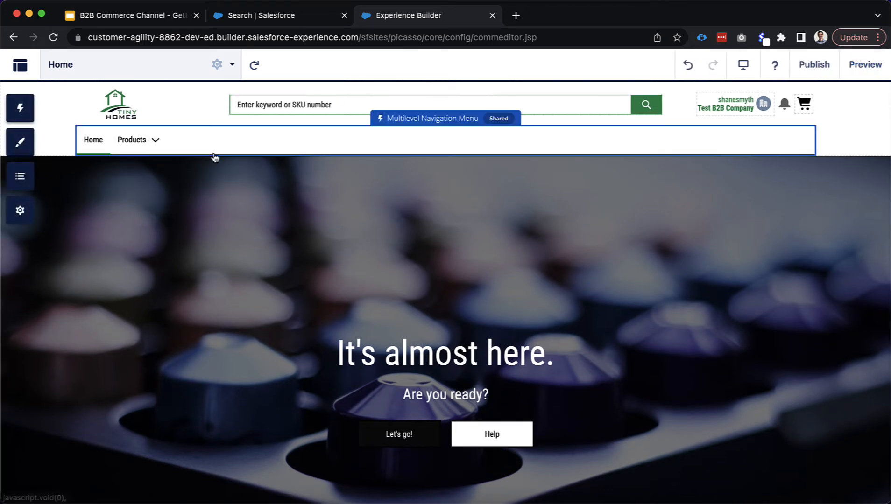
Review the long hover selector in the custom CSS and close the editor without changes
click(19, 141)
click(190, 108)
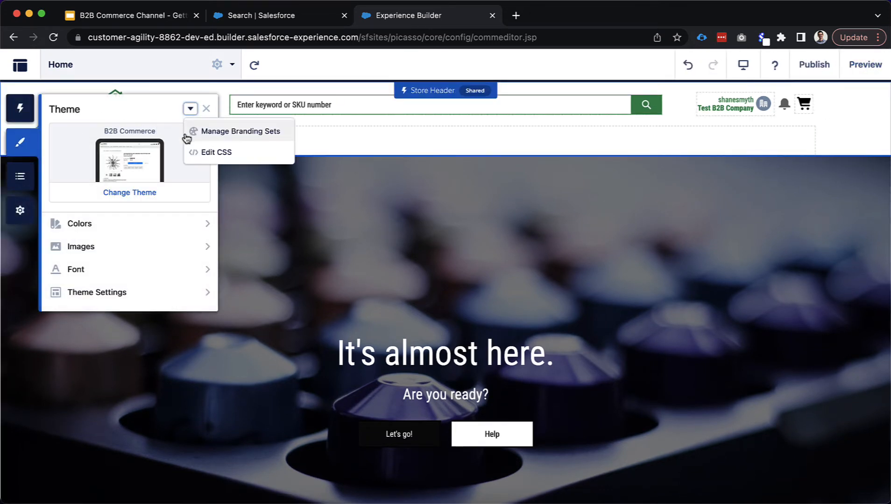
click(196, 151)
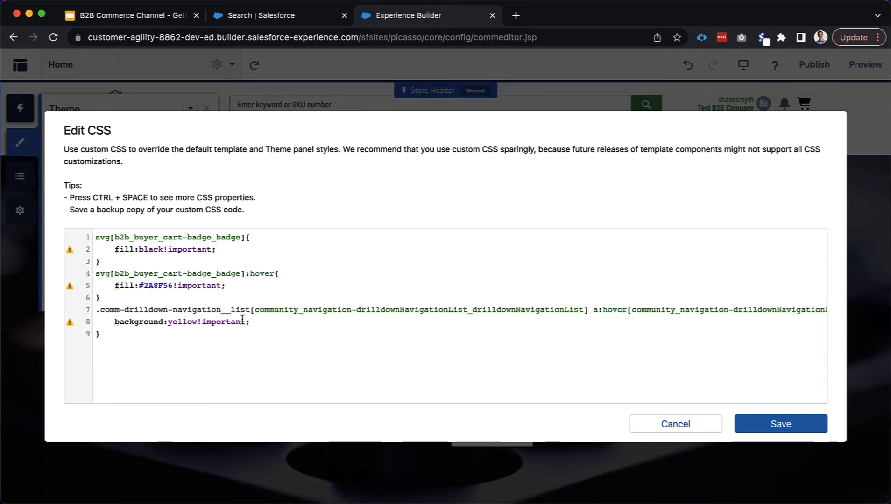
scroll(482, 321, right, 5)
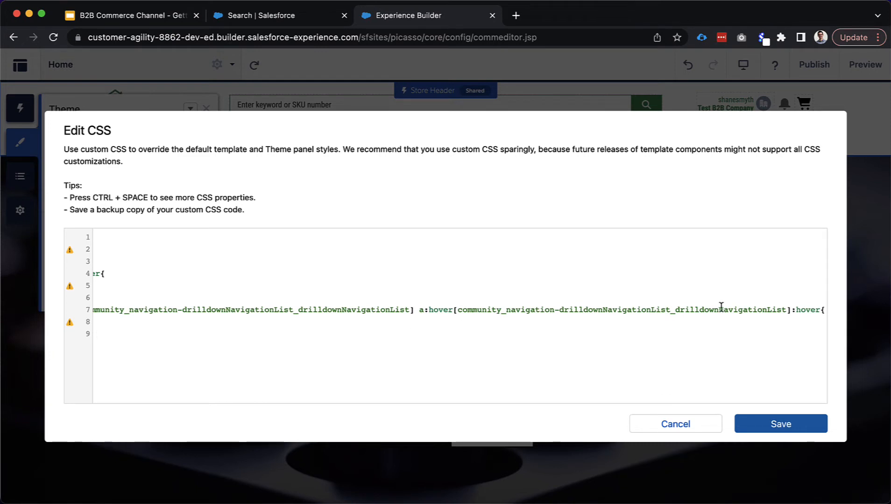
scroll(721, 306, left, 1)
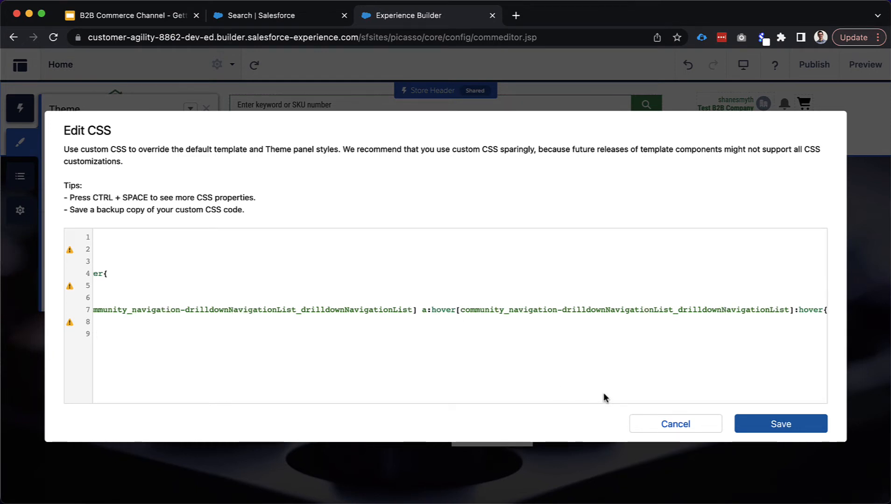
scroll(603, 397, left, 1)
drag(604, 398, 441, 401)
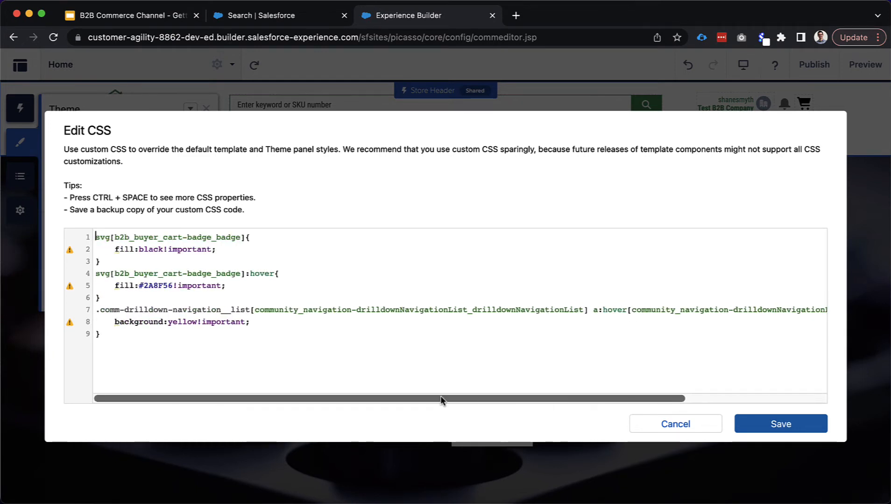
click(267, 331)
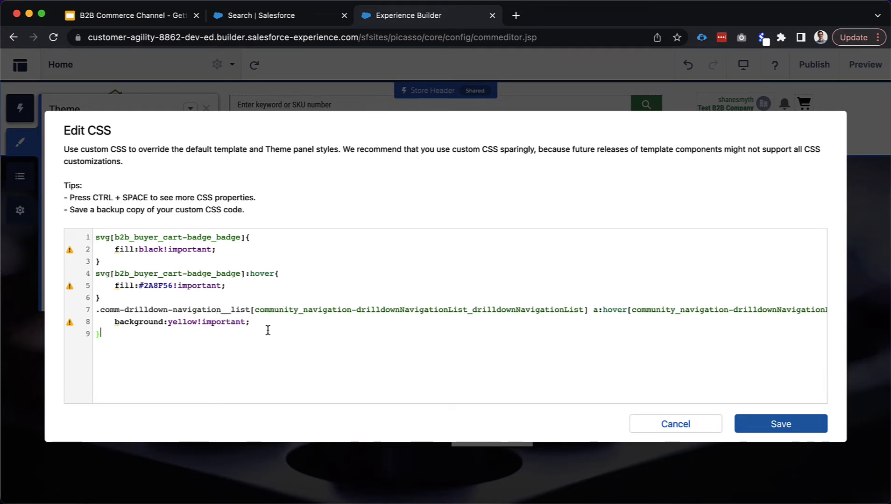
click(695, 426)
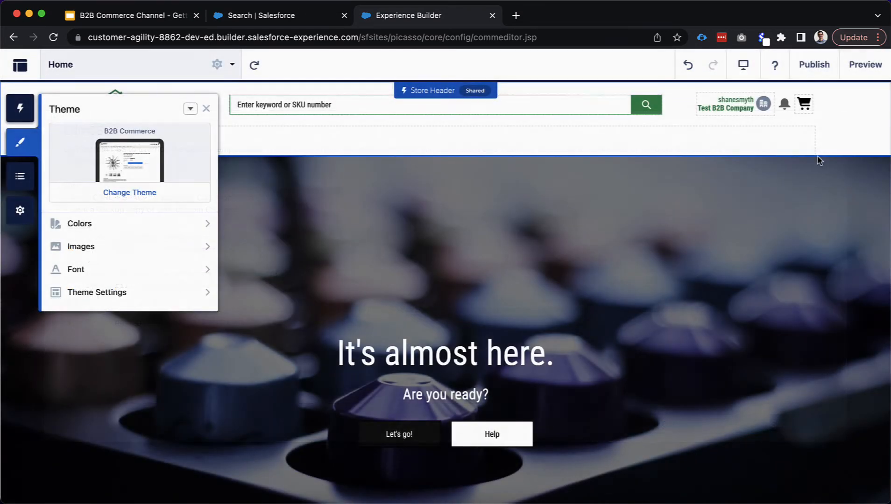
click(863, 66)
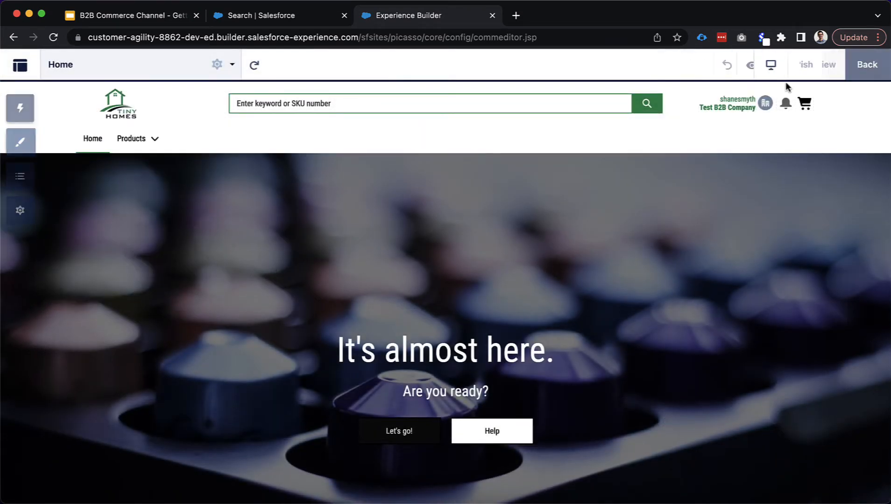
Inspect the All Products link with :hover forced and review its yellow background rule in Styles
click(155, 141)
right_click(154, 167)
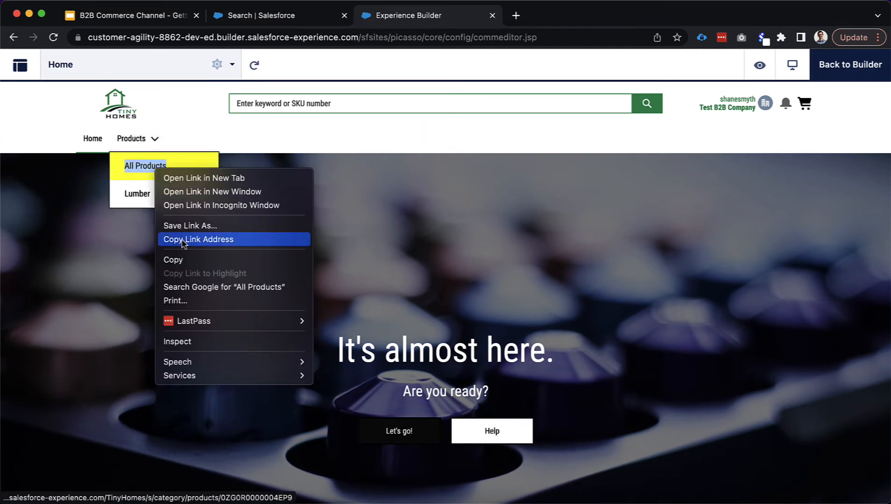
click(195, 341)
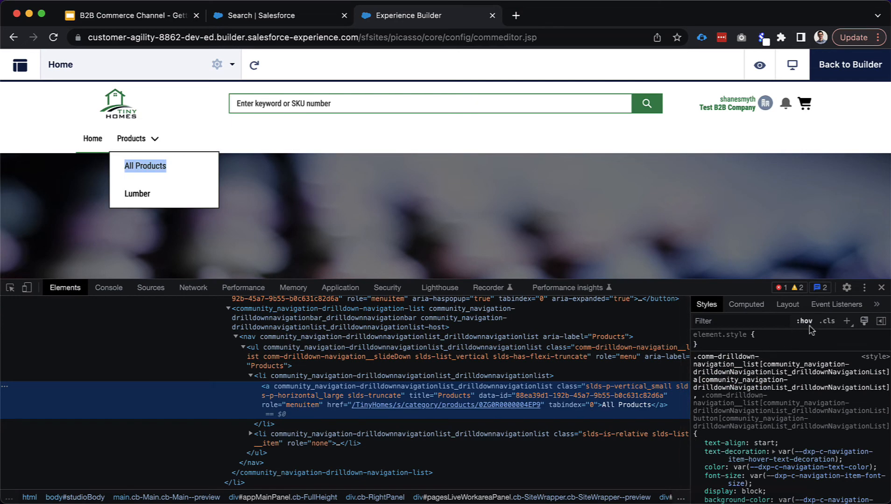
click(805, 323)
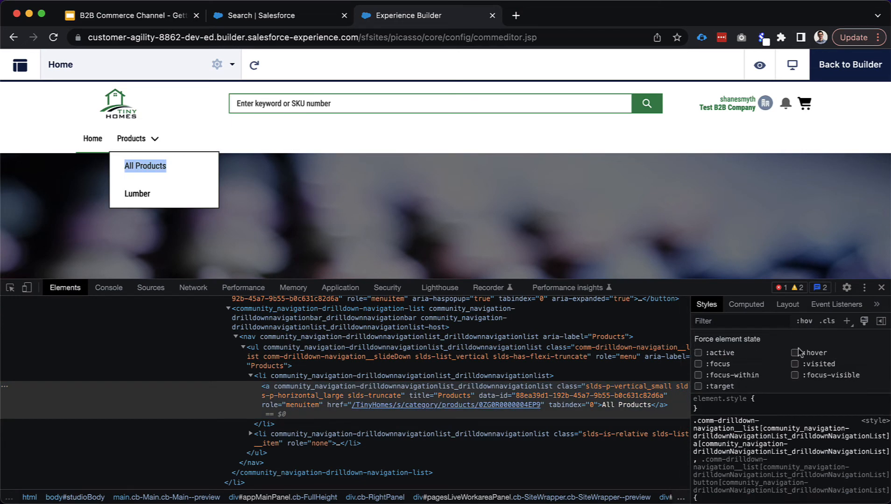
click(795, 353)
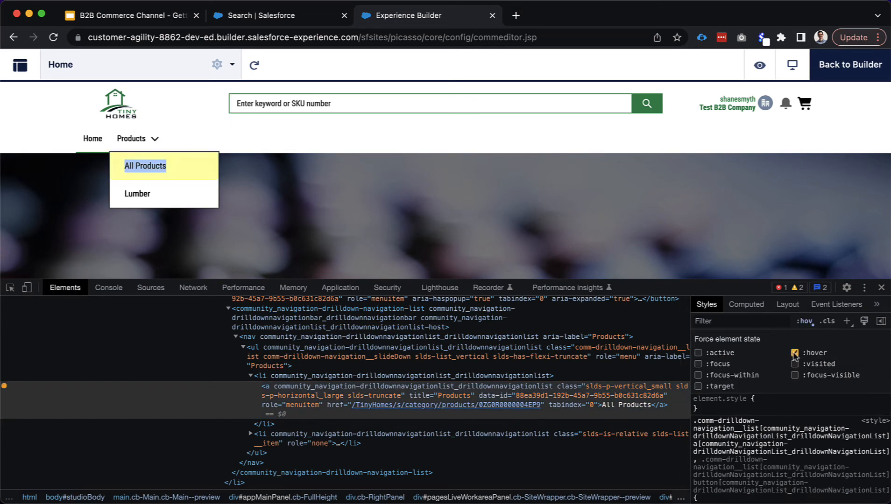
click(805, 323)
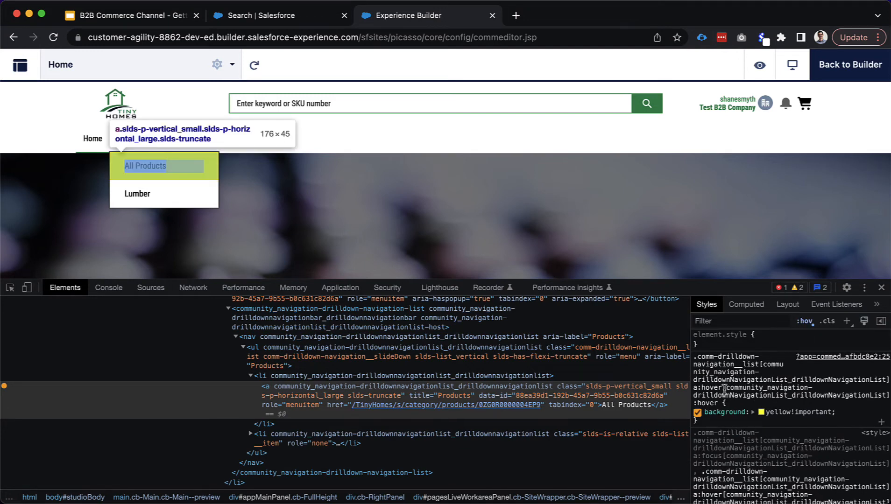
scroll(717, 393, down, 1)
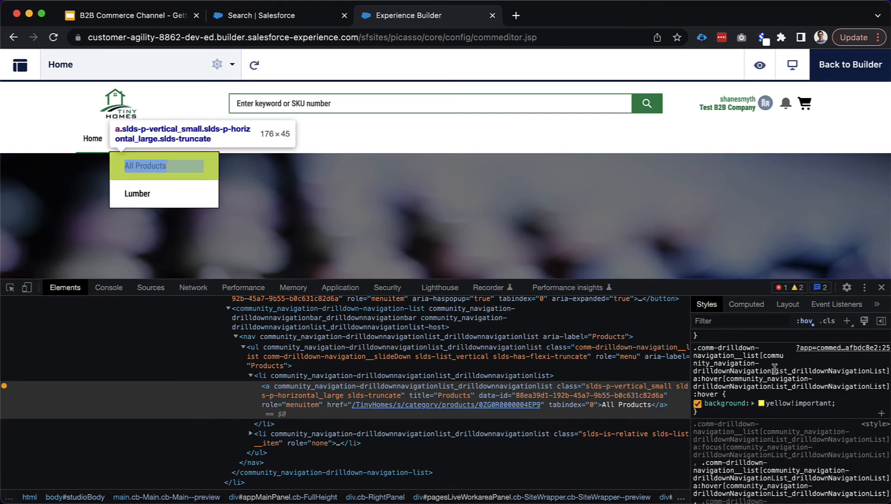
scroll(724, 381, down, 3)
scroll(727, 380, down, 2)
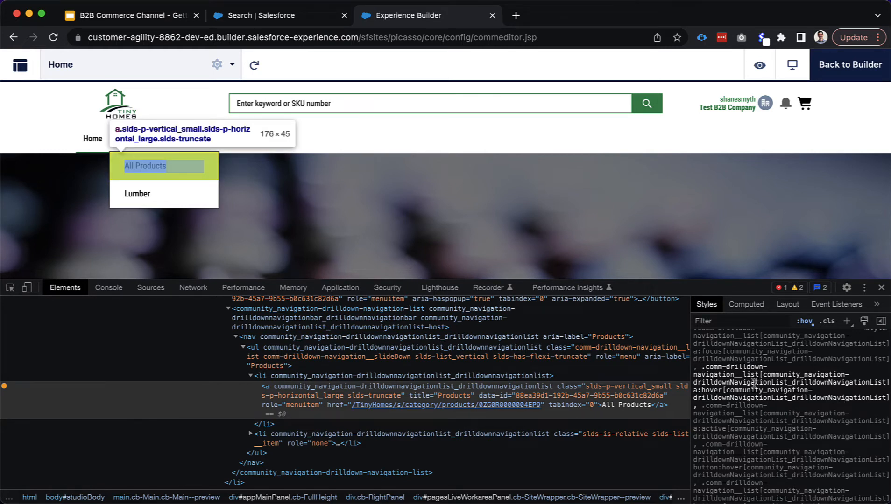
scroll(755, 381, down, 1)
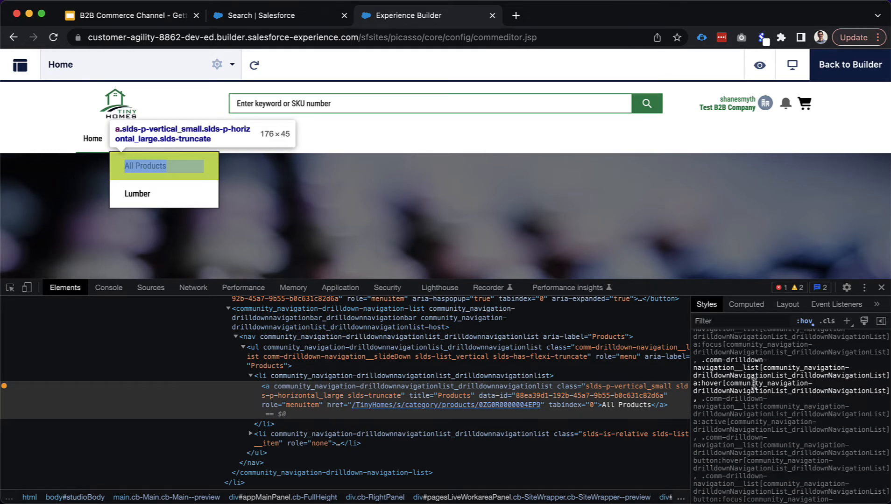
scroll(755, 380, up, 4)
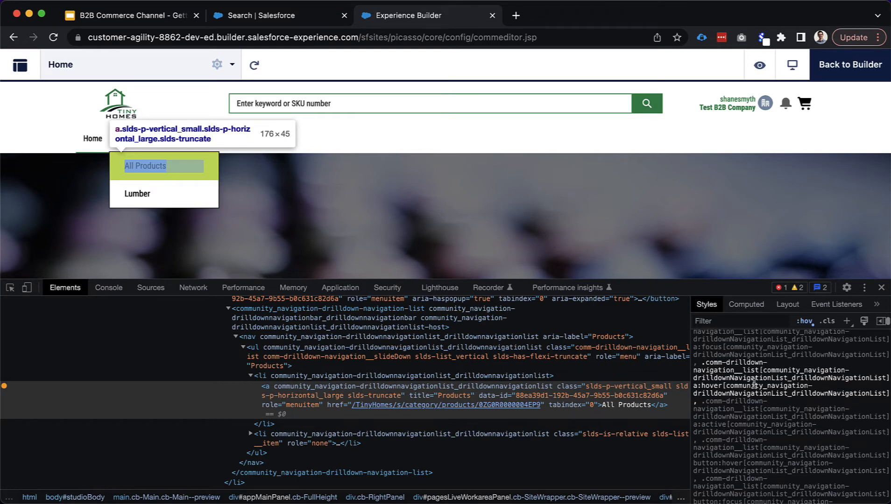
scroll(755, 380, up, 3)
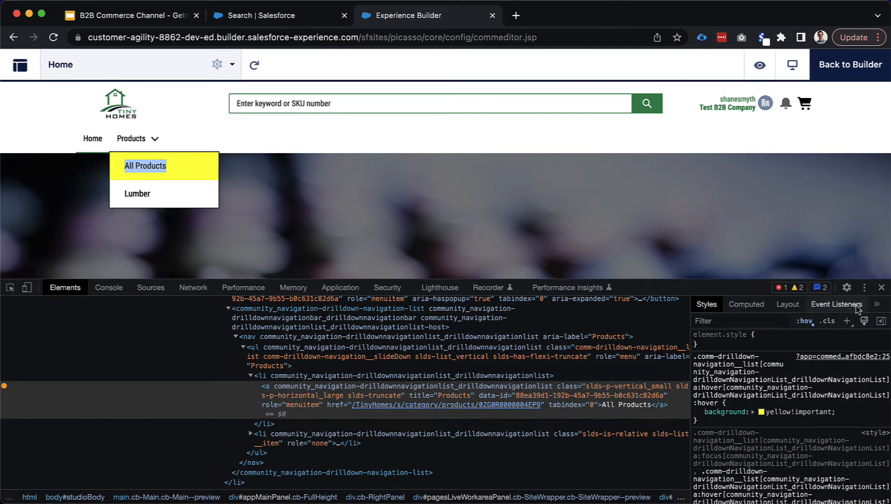
Close DevTools and the Products menu, and go back to the builder
click(881, 287)
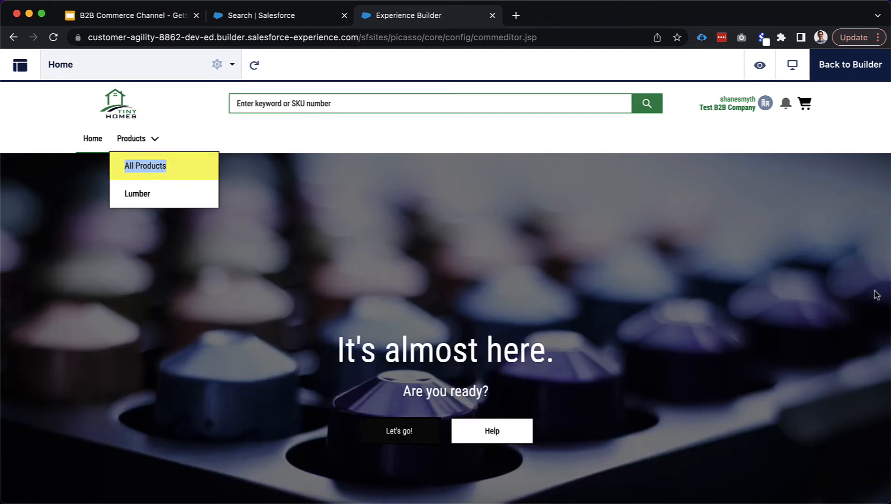
click(747, 135)
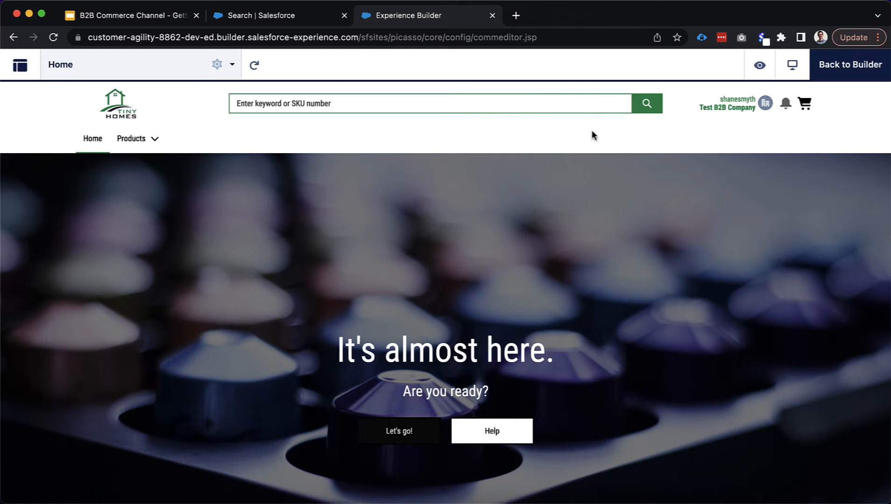
click(850, 74)
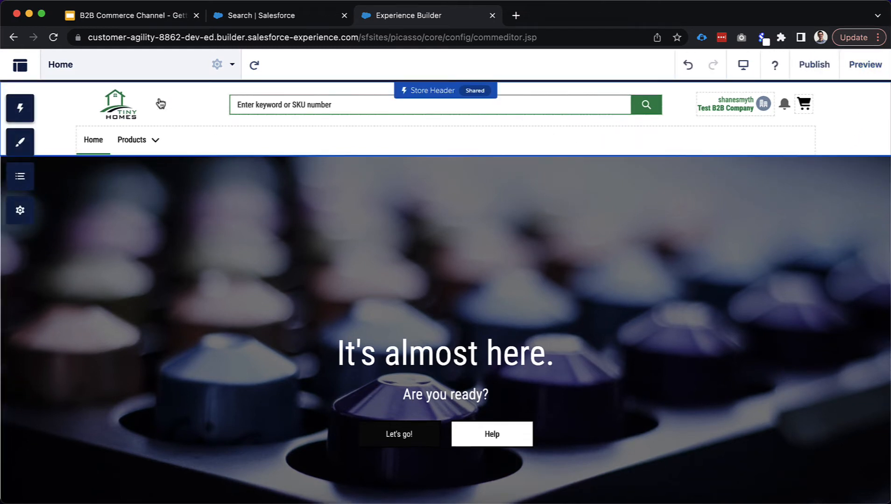
Open the Product Detail page via page search 'prod' and select its Purchase Options component
click(140, 72)
click(124, 144)
text(prod)
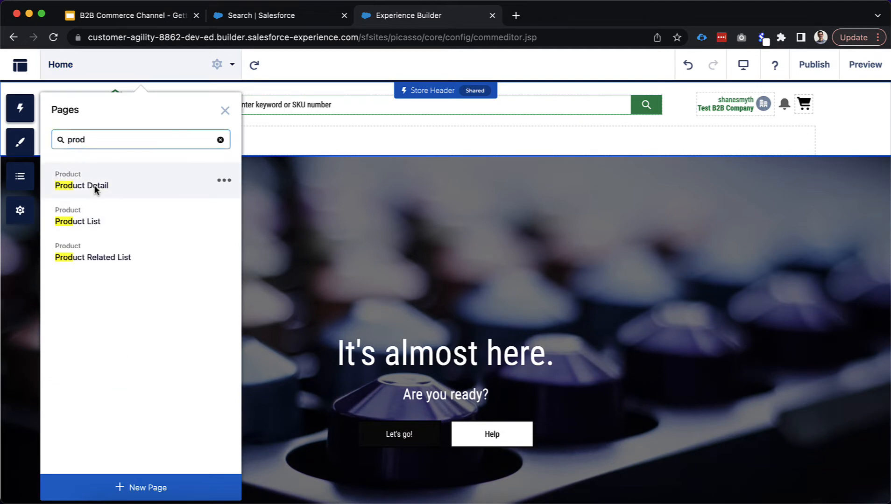
click(95, 187)
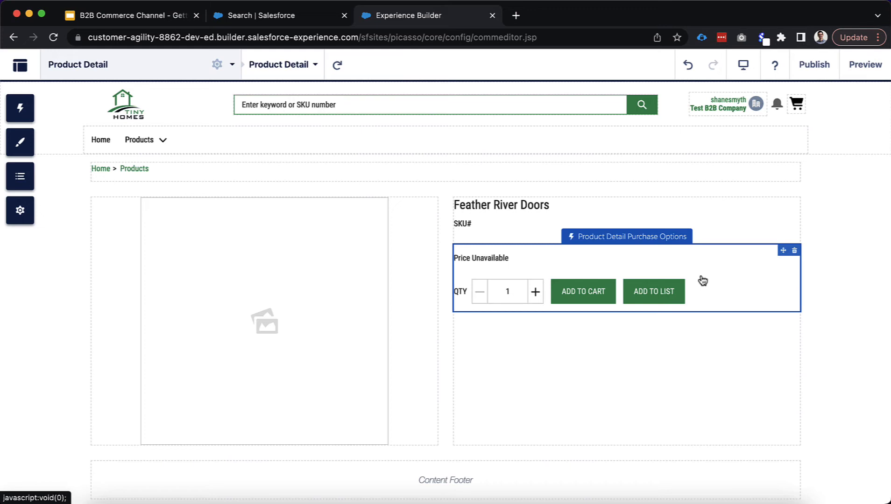
click(702, 281)
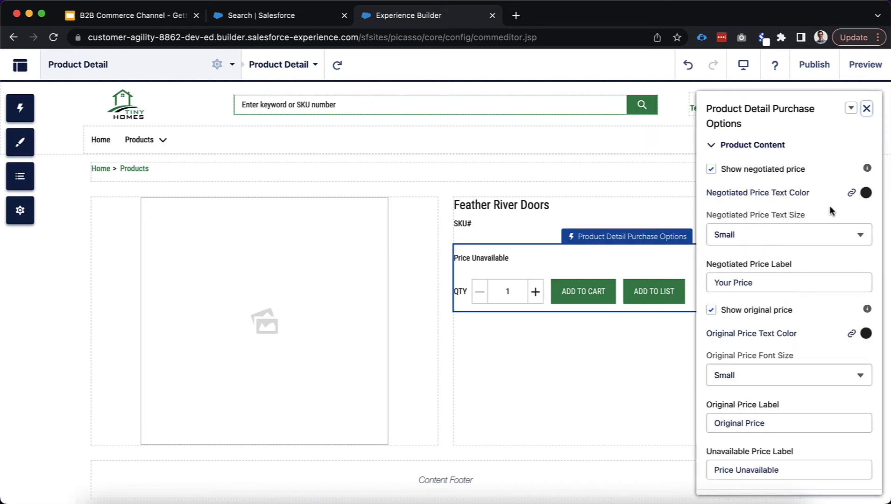
Collapse the Product Content and Add to List Button sections and expand Add to Cart Button
scroll(827, 256, down, 3)
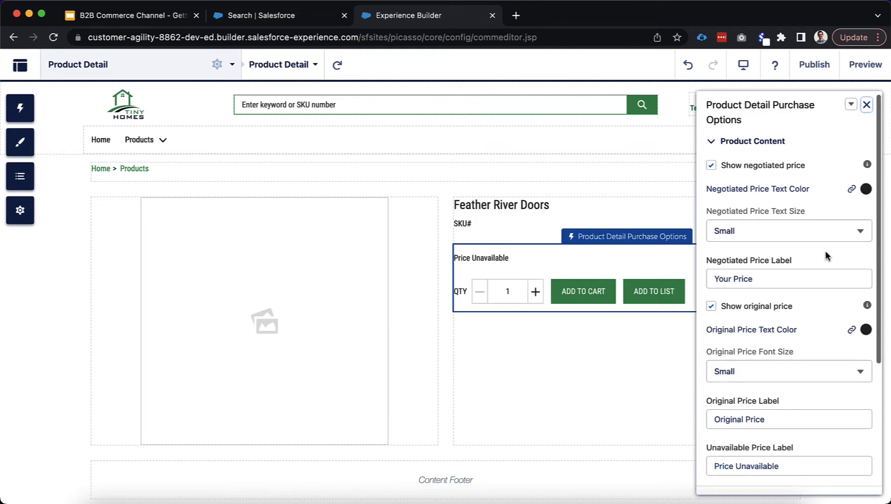
scroll(825, 256, down, 5)
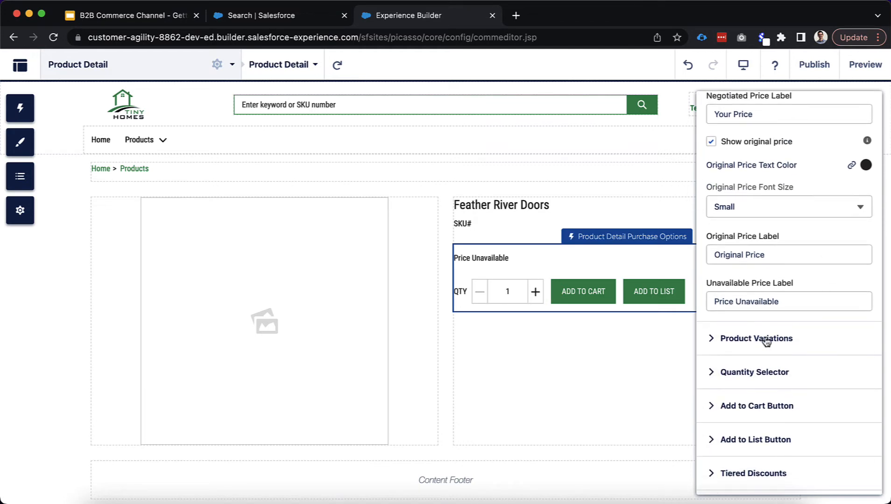
scroll(787, 263, up, 8)
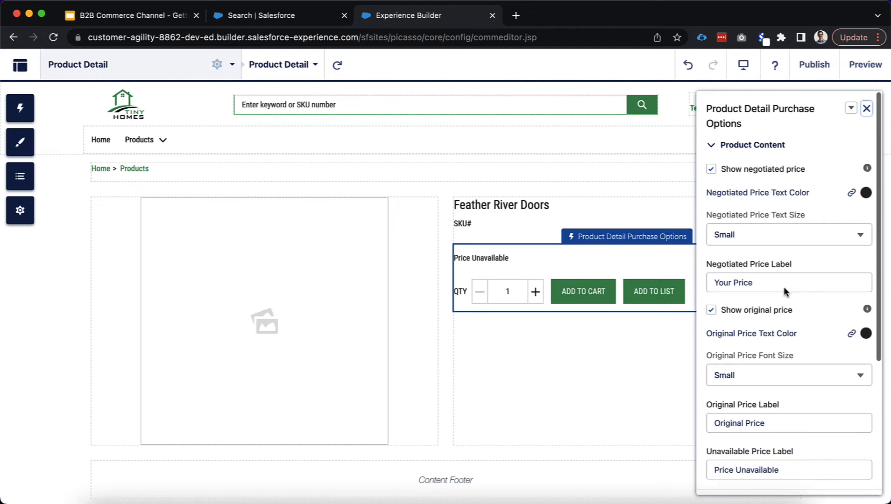
click(714, 146)
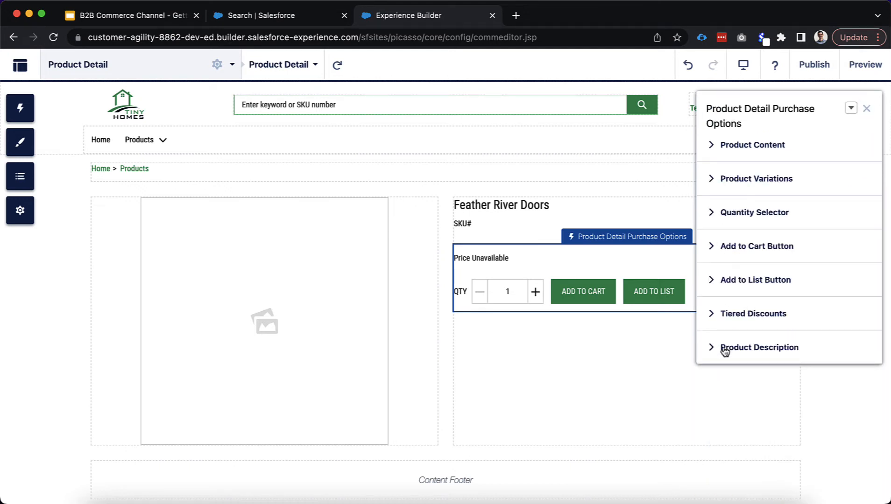
click(714, 284)
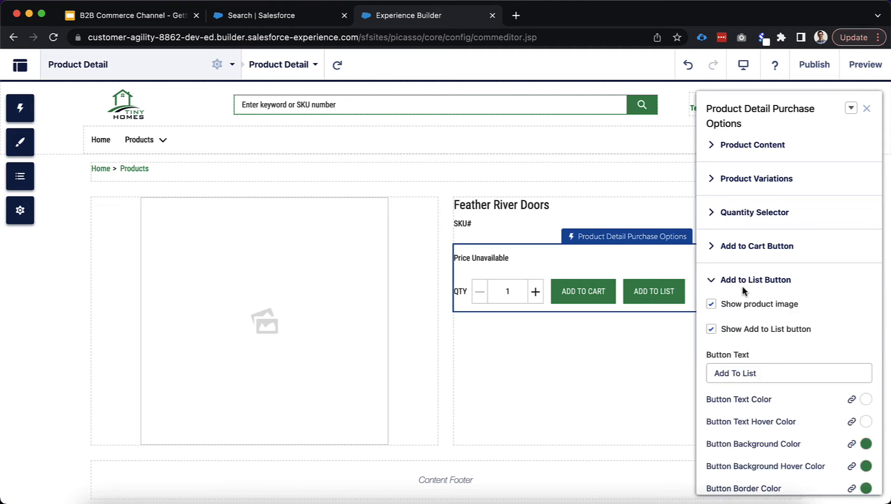
scroll(746, 290, down, 3)
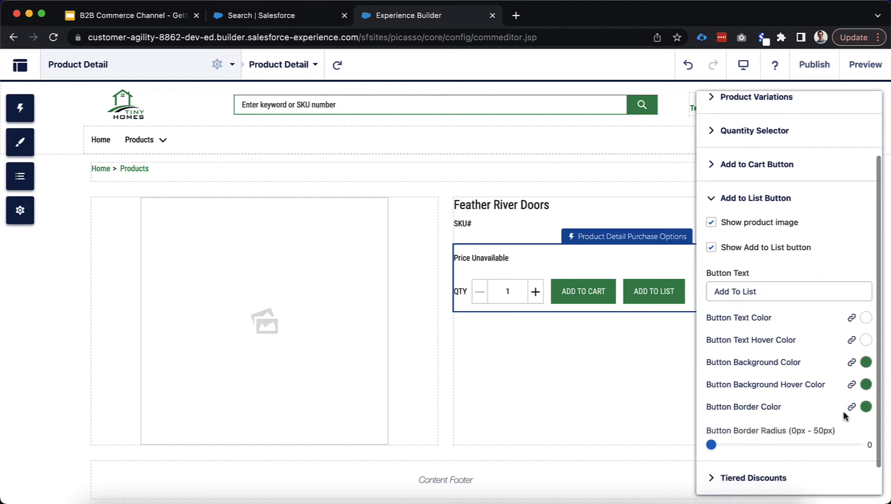
click(711, 200)
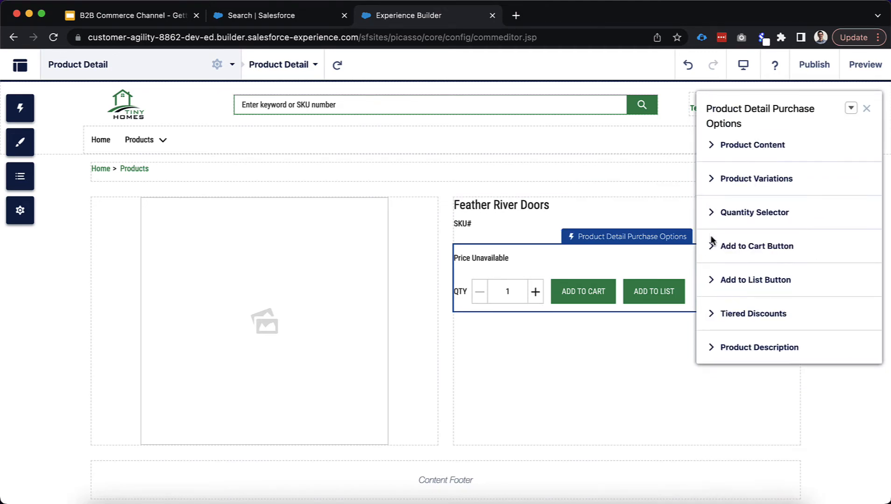
click(712, 253)
Give the Add to Cart button a custom background colour of rgb(6, 104, 49)
scroll(834, 372, down, 1)
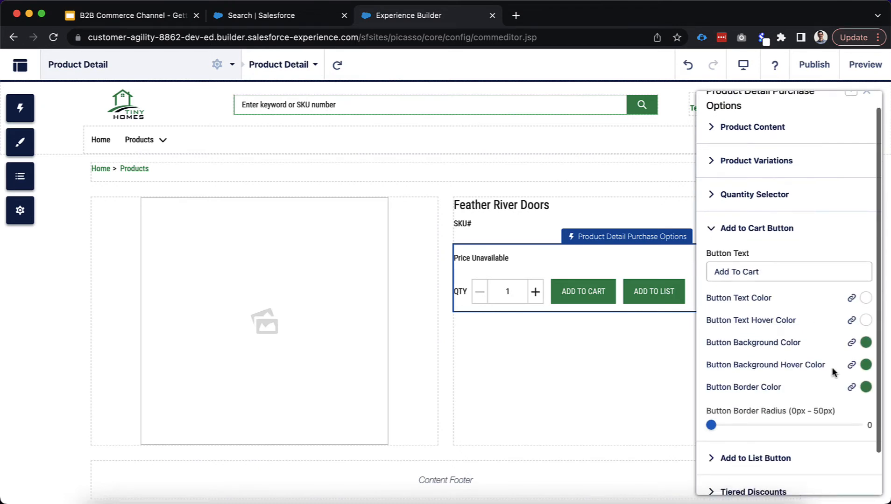
scroll(834, 369, down, 1)
click(852, 332)
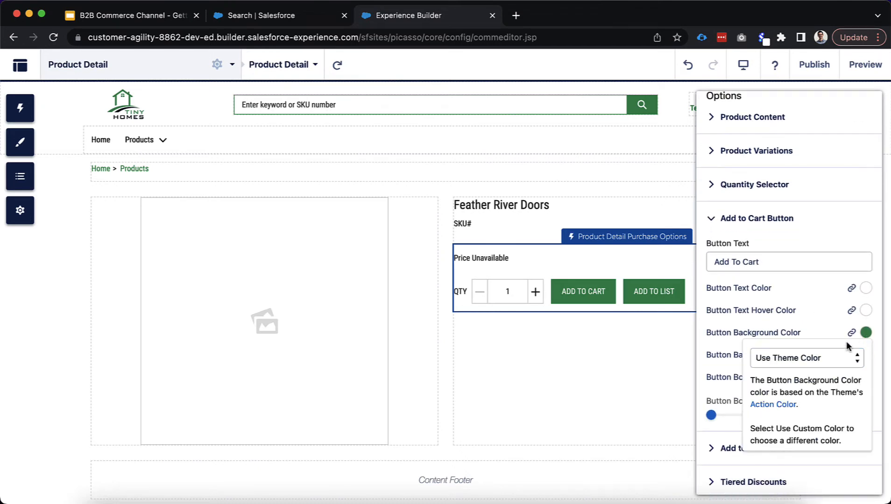
click(835, 358)
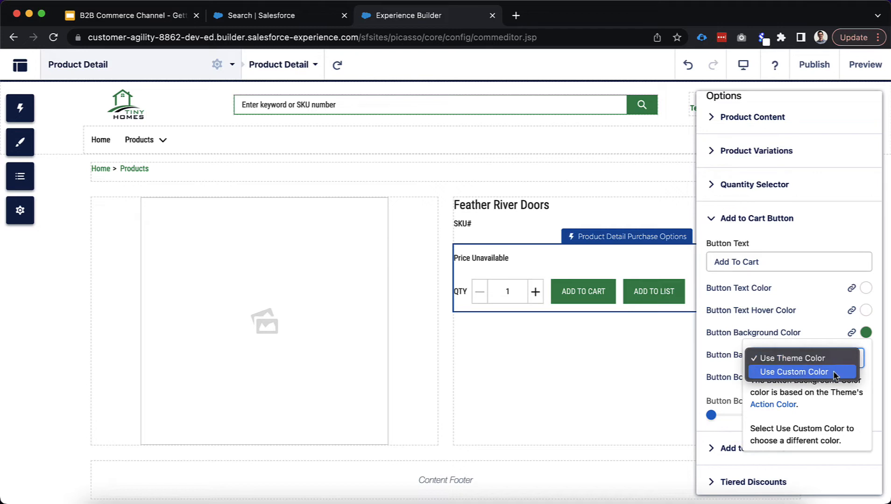
click(822, 372)
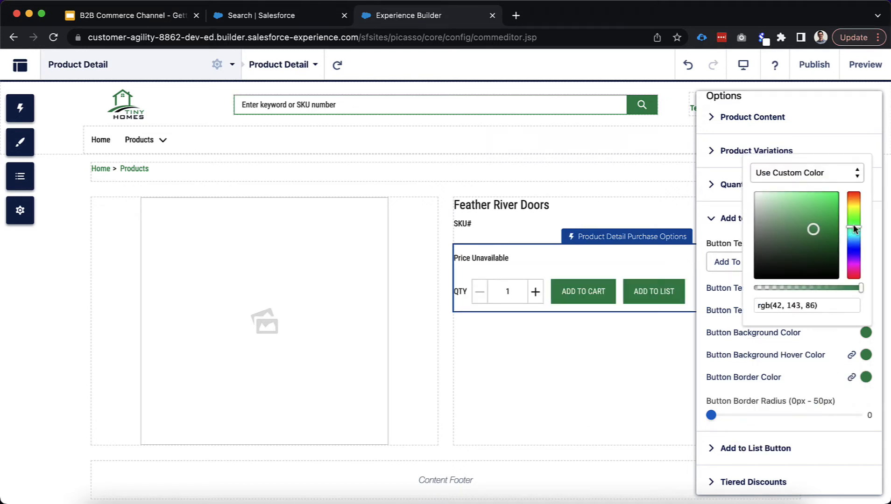
drag(813, 230, 834, 243)
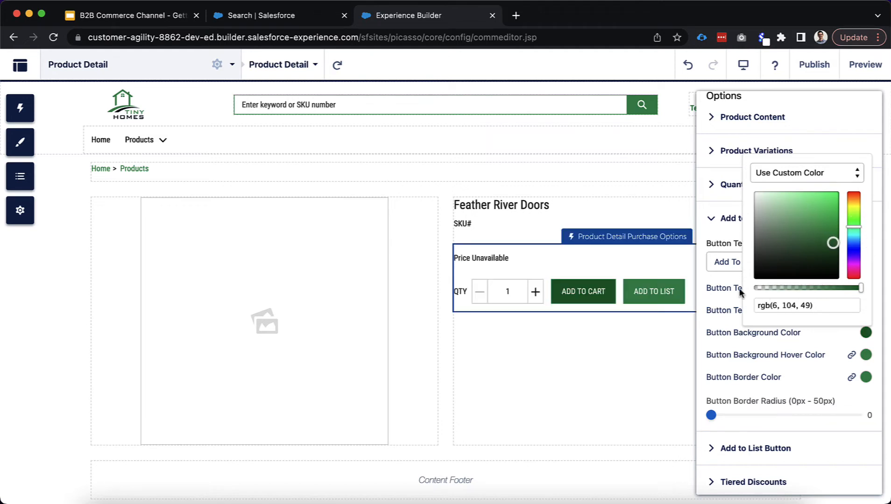
click(725, 285)
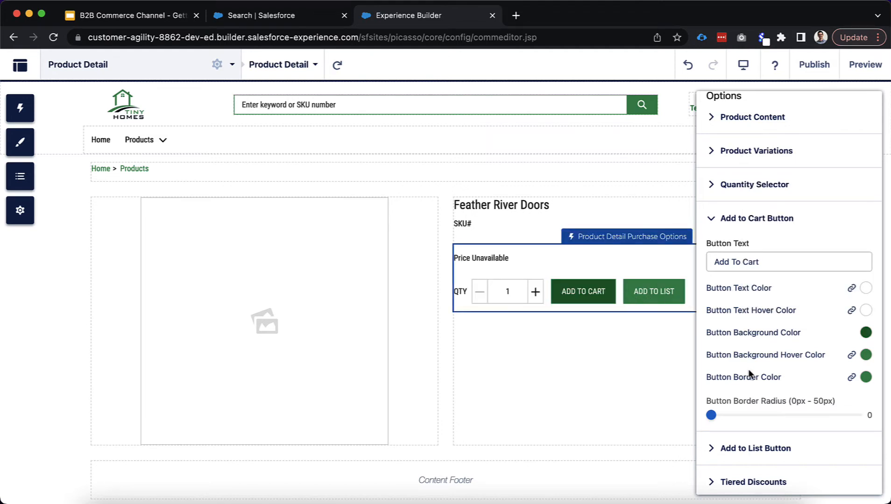
Try a 5 px border radius on the button, then set it back to 0
scroll(749, 374, down, 1)
scroll(747, 371, down, 2)
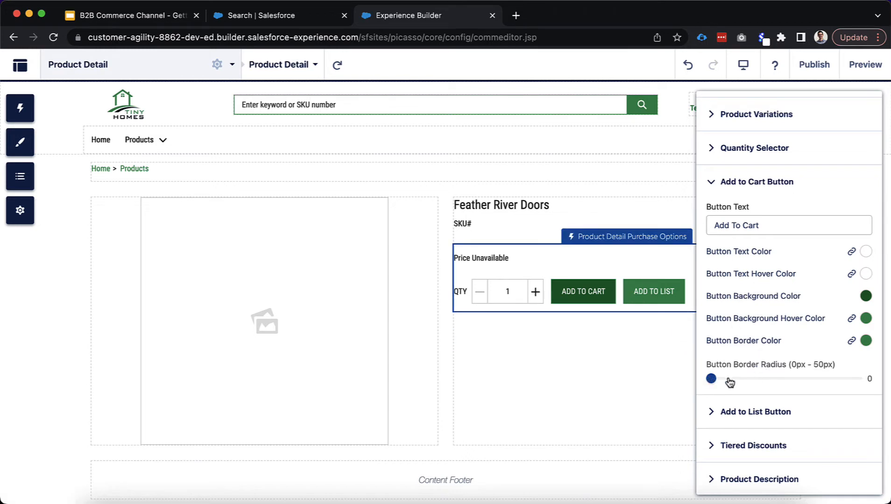
drag(715, 381, 726, 381)
drag(725, 382, 699, 381)
click(748, 182)
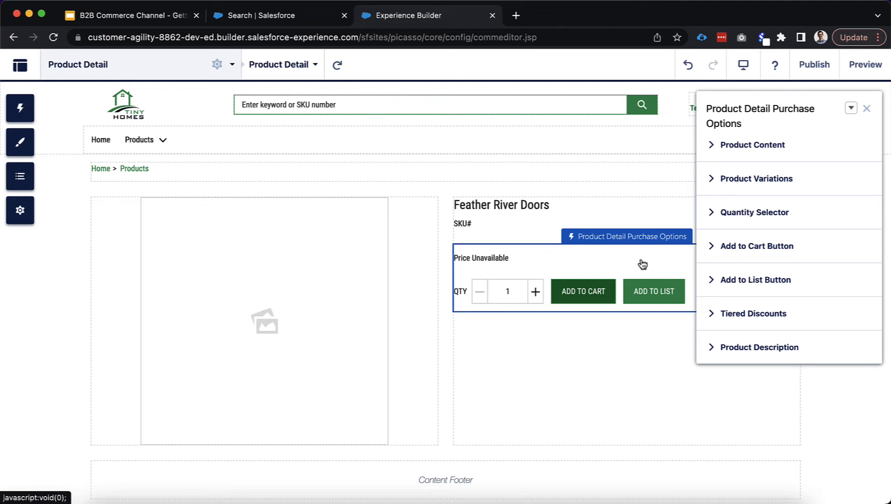
Review the Quantity Selector settings, then close the Product Detail Headings panel and deselect it
click(727, 219)
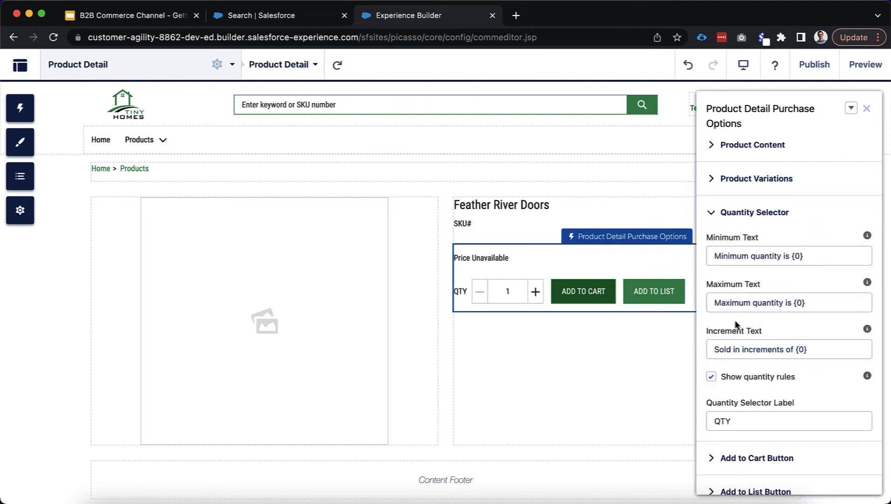
scroll(736, 327, down, 2)
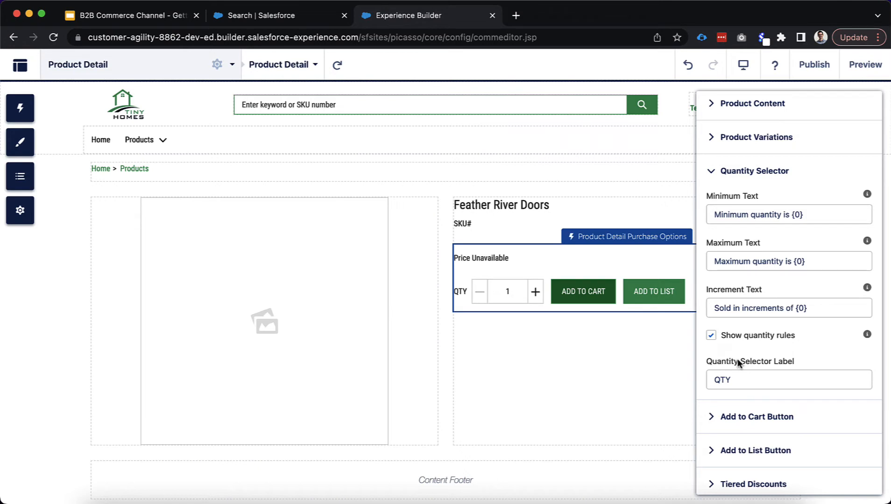
click(508, 221)
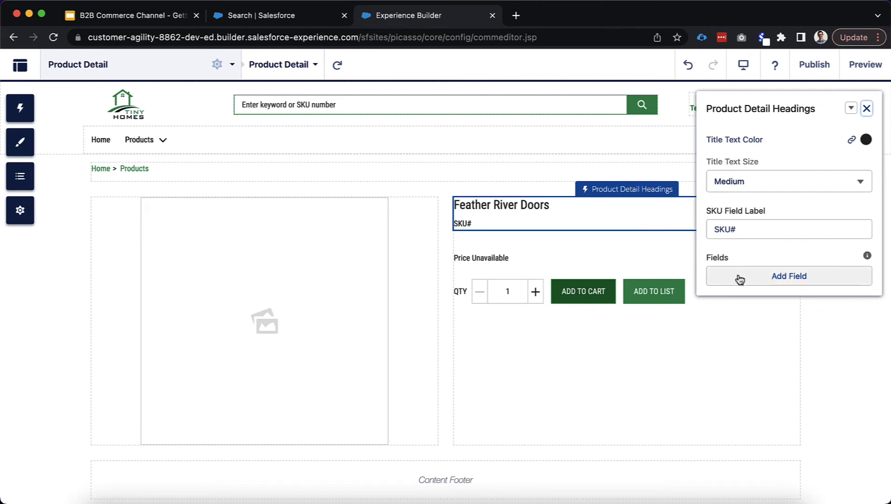
click(867, 109)
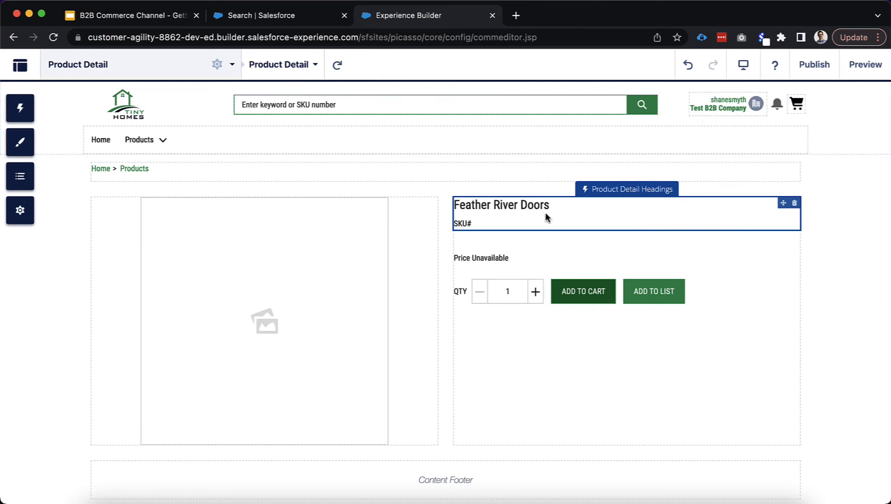
click(444, 237)
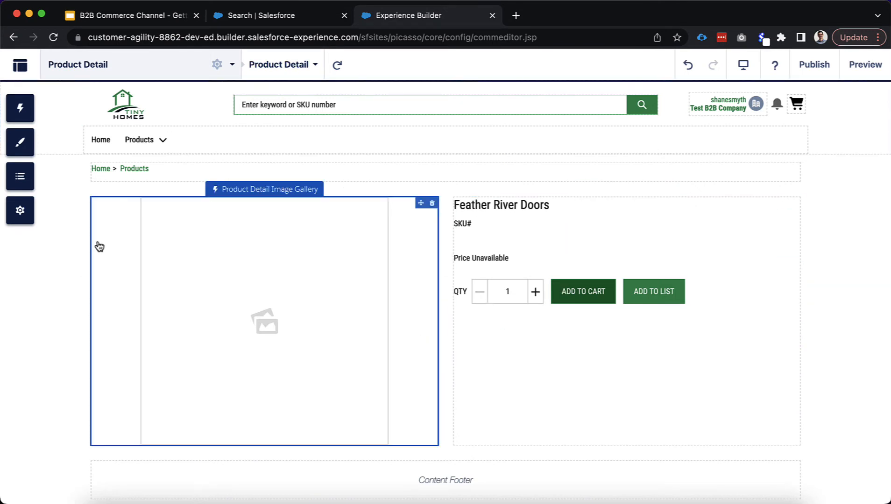
Switch to the Category Detail page and select its Results Layout component
click(133, 68)
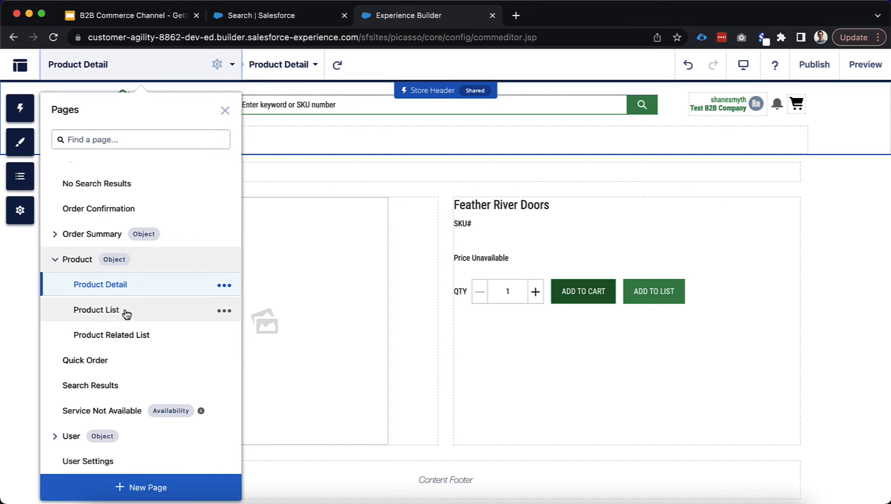
click(53, 260)
scroll(67, 263, up, 5)
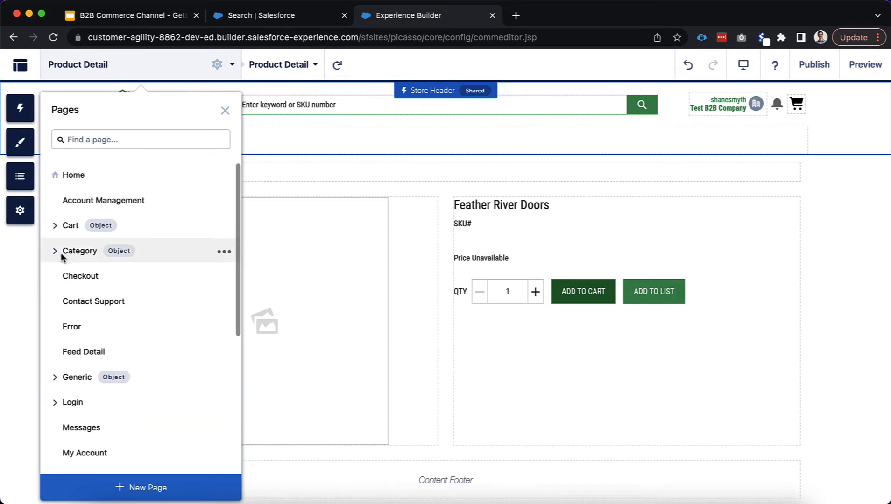
click(55, 252)
click(100, 278)
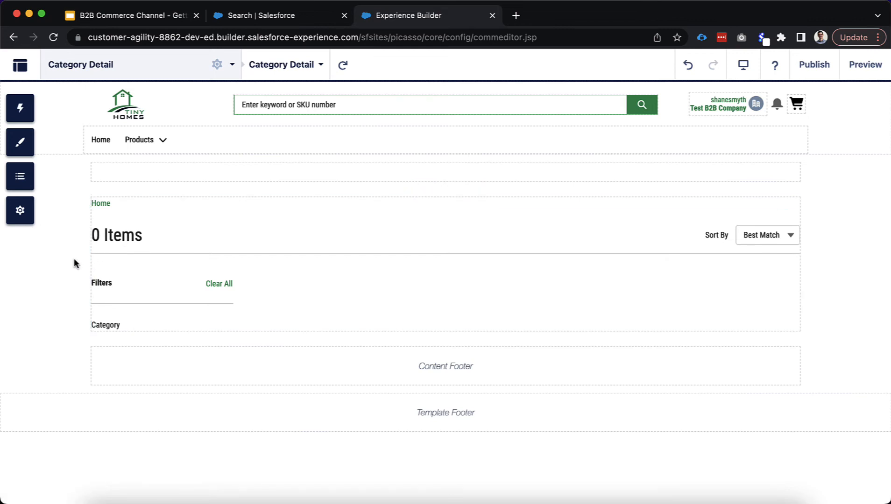
click(158, 251)
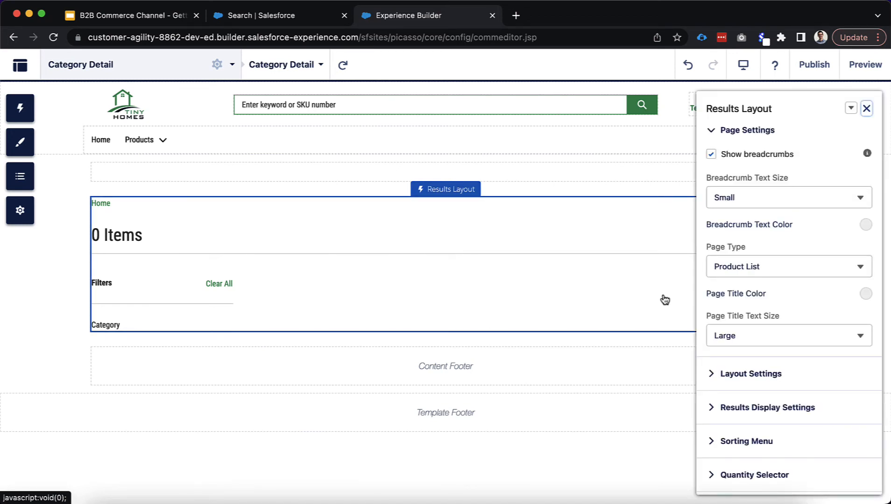
click(712, 376)
scroll(749, 369, down, 2)
scroll(749, 369, down, 2)
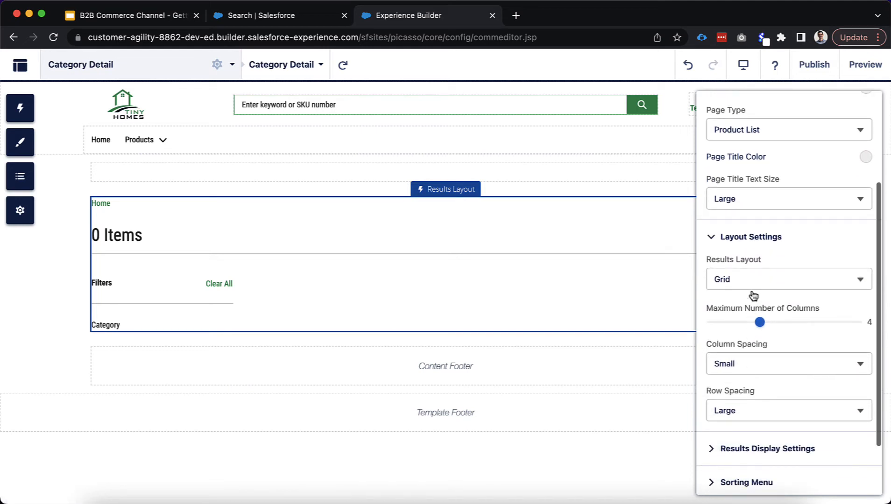
click(749, 279)
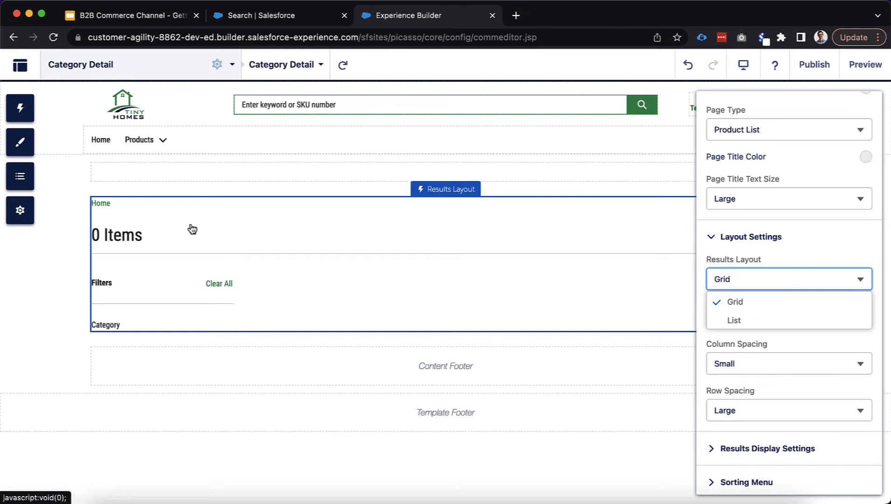
click(735, 319)
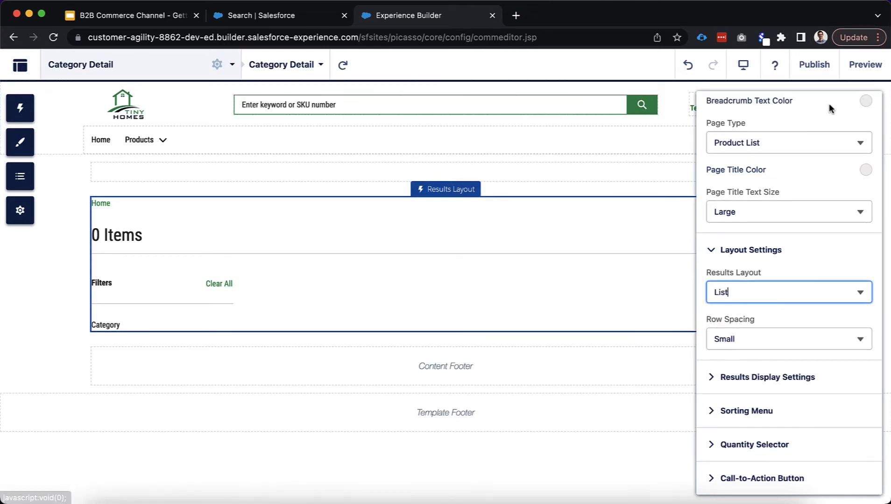
click(868, 68)
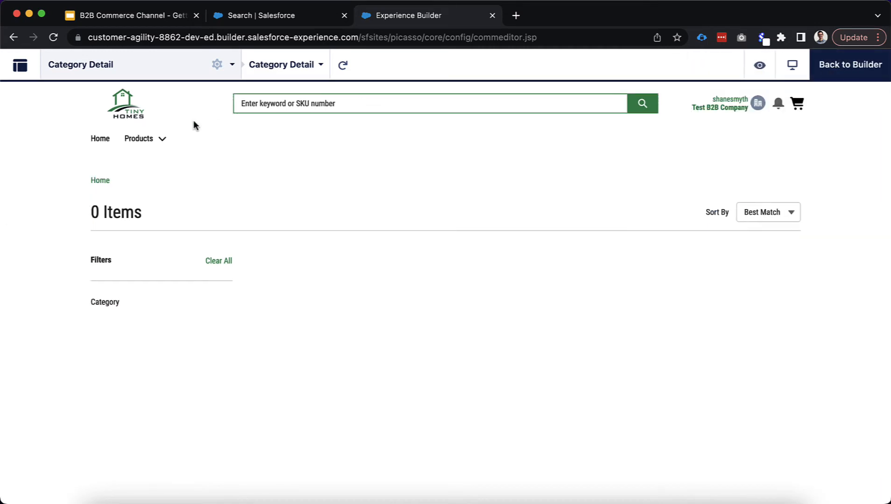
click(162, 139)
click(161, 167)
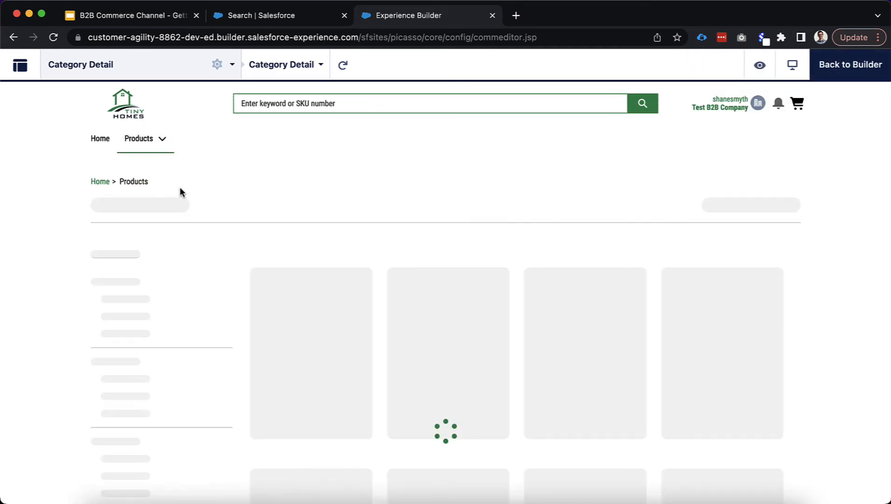
scroll(535, 316, down, 1)
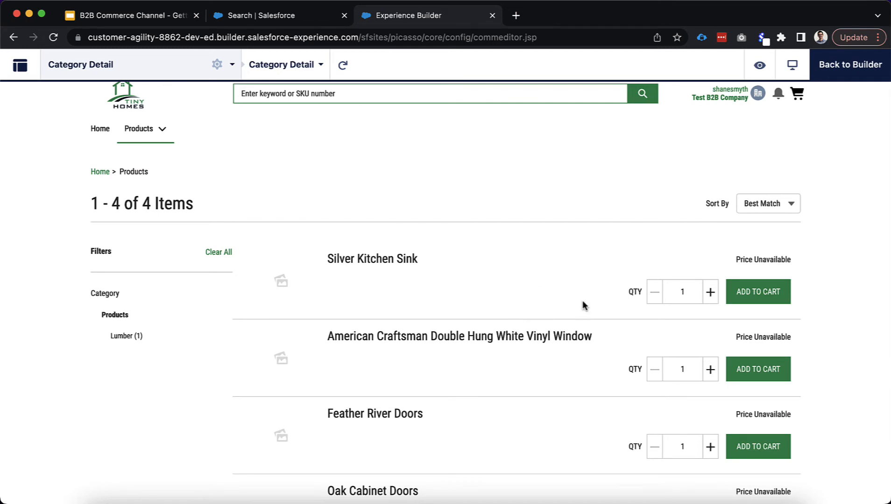
click(840, 77)
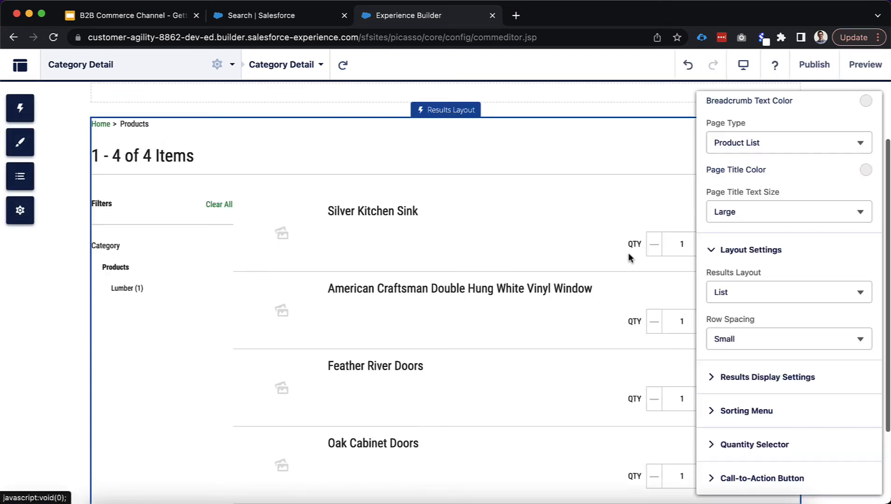
click(763, 293)
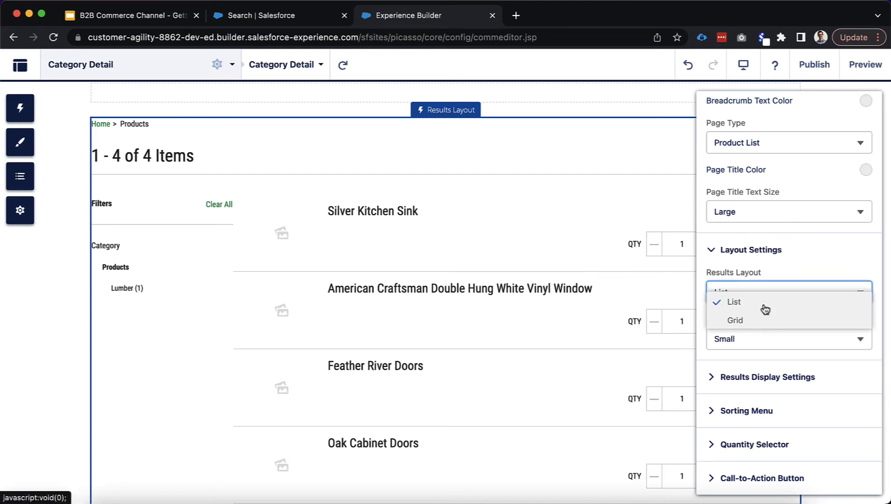
click(763, 316)
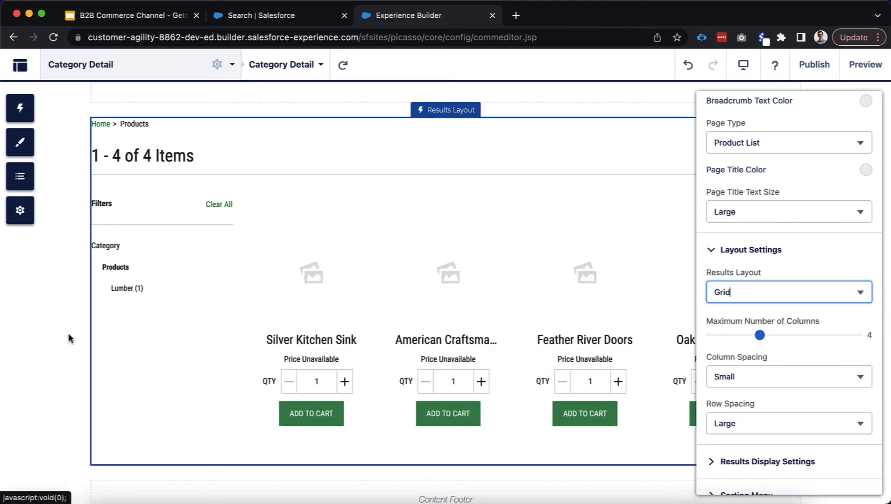
scroll(404, 355, down, 1)
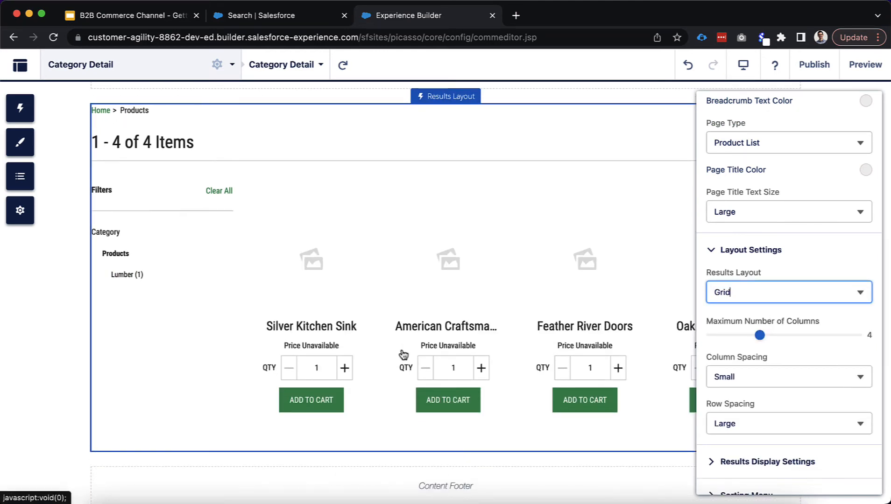
click(756, 298)
click(756, 320)
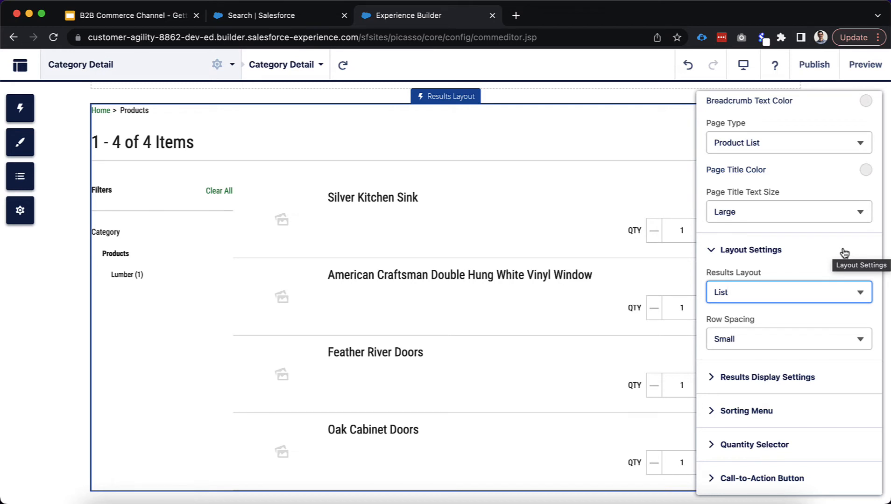
Add a Product Description field under Results Display Settings
scroll(841, 253, up, 5)
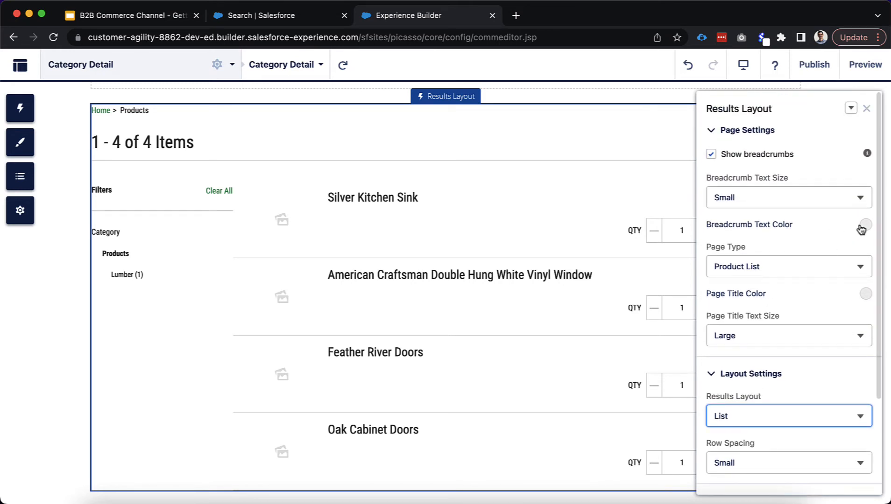
scroll(840, 238, down, 4)
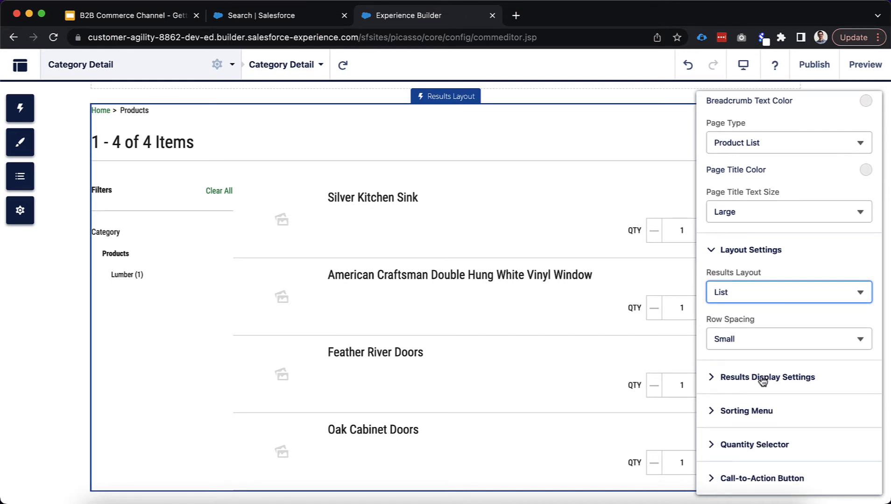
click(765, 378)
scroll(781, 382, down, 2)
scroll(781, 382, down, 5)
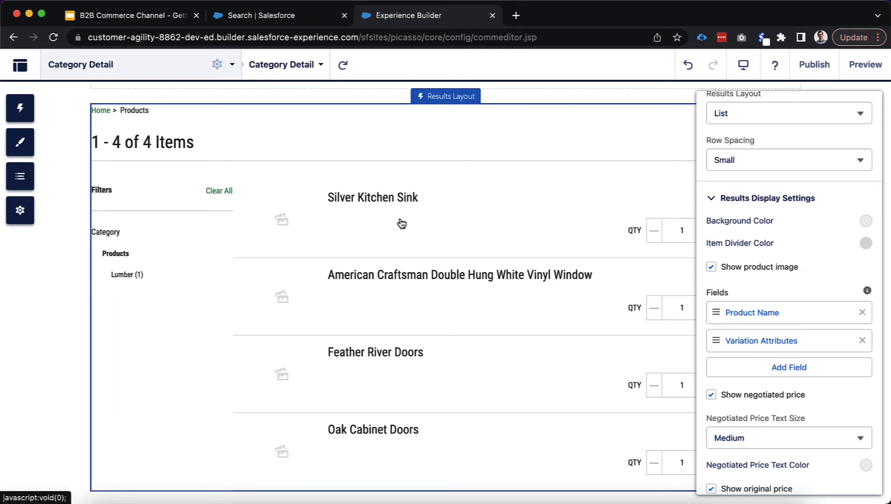
click(757, 368)
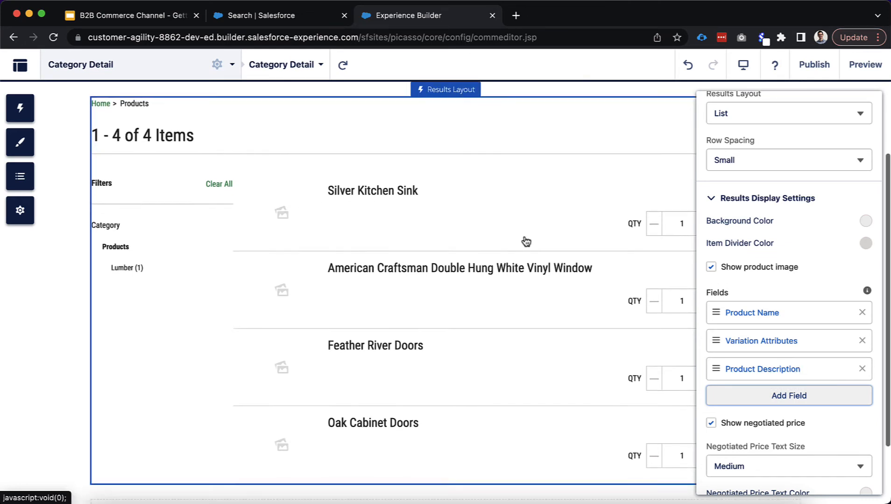
Expand and review the Sorting Menu and Quantity Selector options
scroll(526, 241, down, 2)
scroll(527, 241, up, 3)
scroll(782, 299, down, 5)
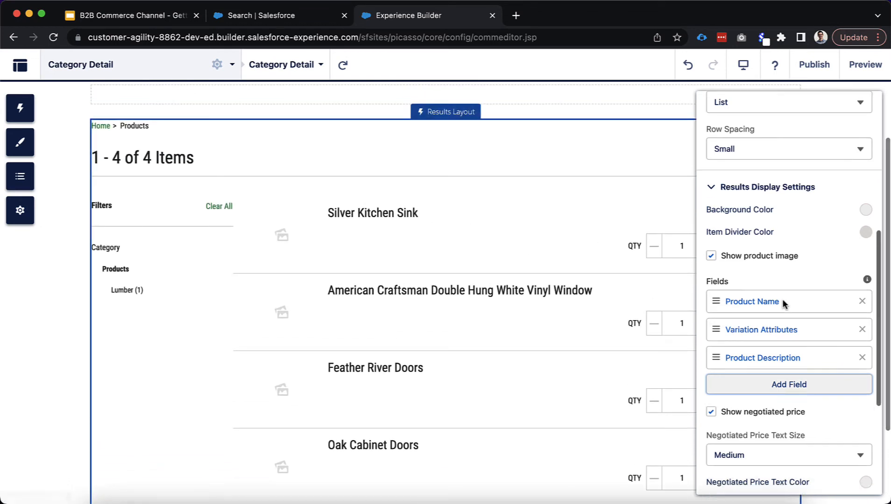
click(736, 411)
scroll(782, 412, down, 1)
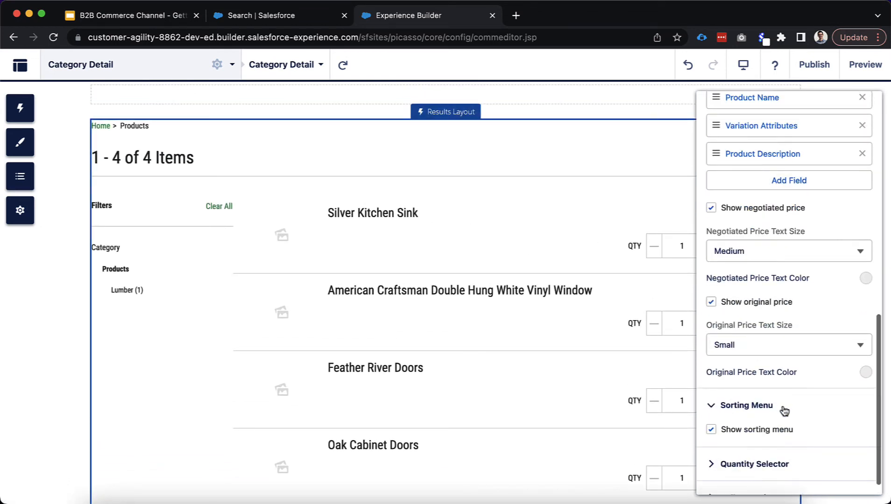
click(753, 444)
scroll(812, 447, down, 3)
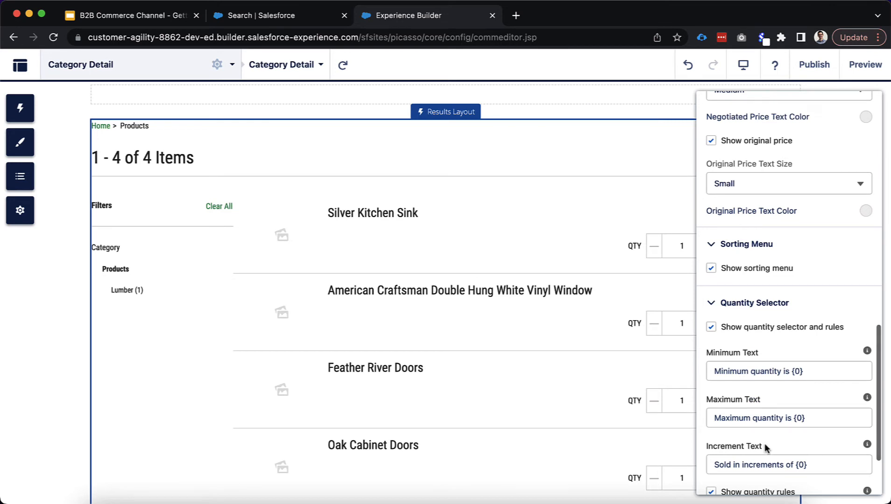
scroll(766, 447, down, 2)
scroll(817, 167, up, 15)
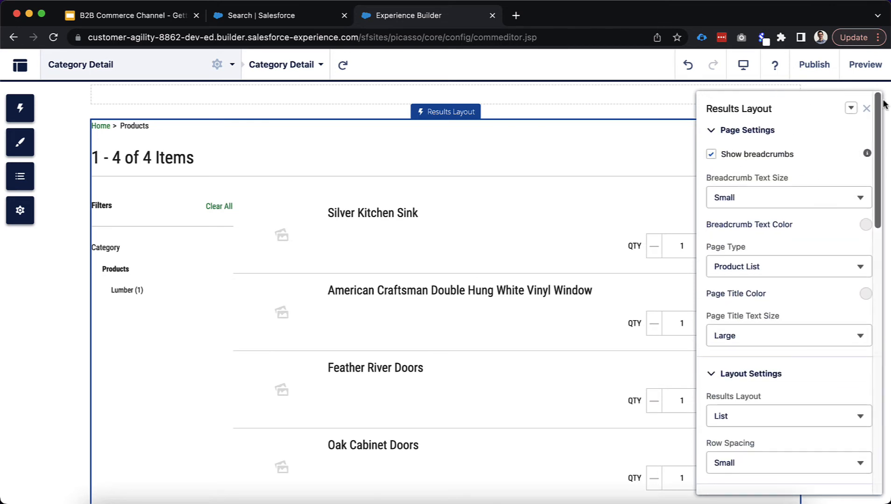
Close the Results Layout properties panel
click(866, 108)
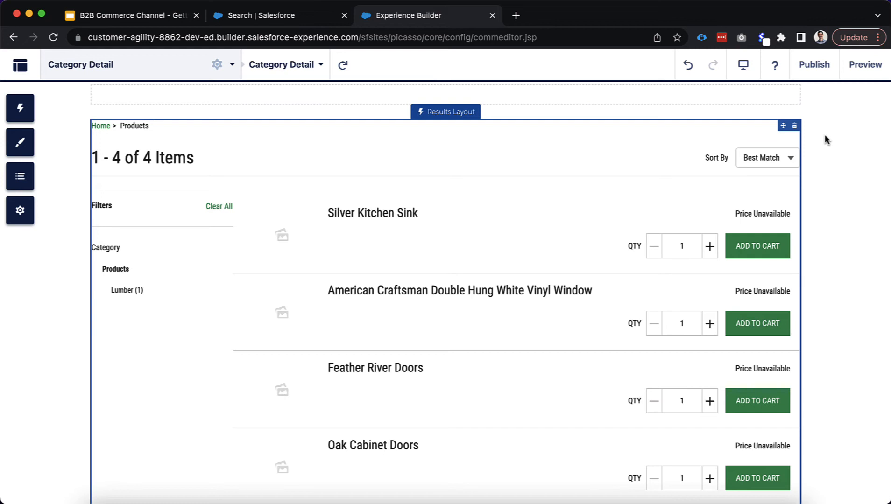
Open the Checkout page by searching 'check', then open the site Settings
click(187, 65)
click(175, 133)
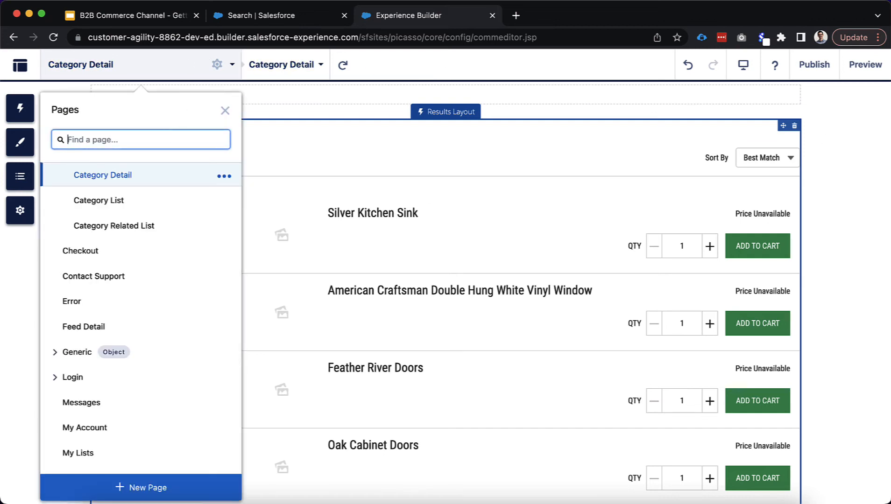
text(check)
click(112, 190)
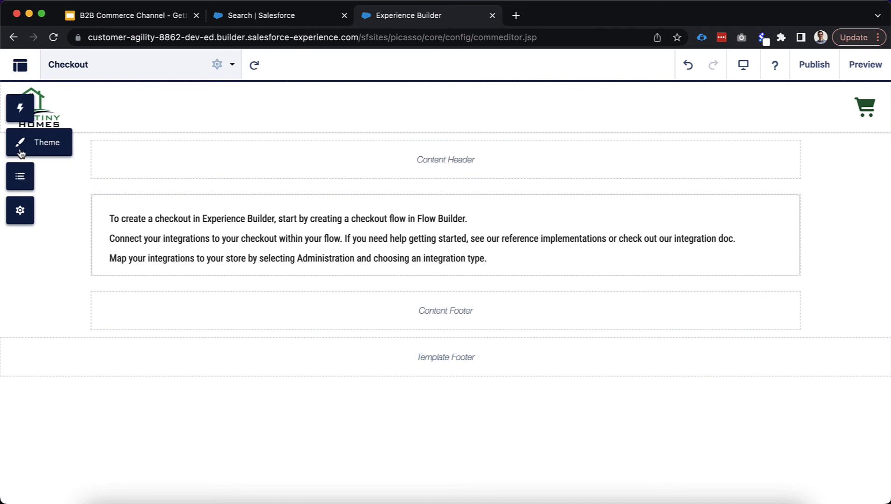
click(20, 183)
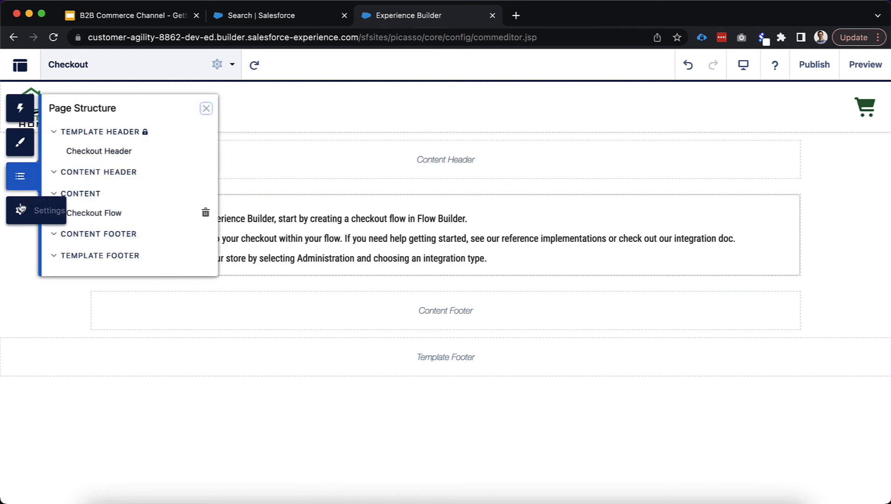
click(35, 214)
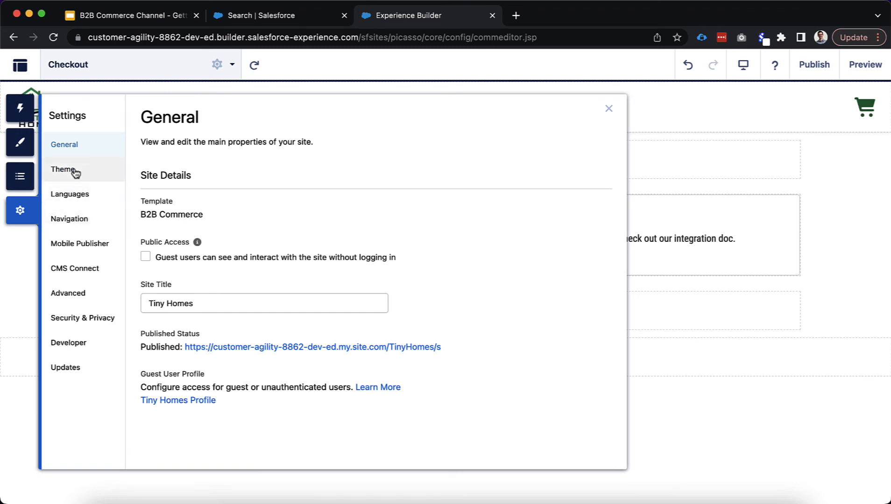
In Theme > Configure, set the Checkout layout's Max Page Width to 1,174
click(75, 171)
click(200, 172)
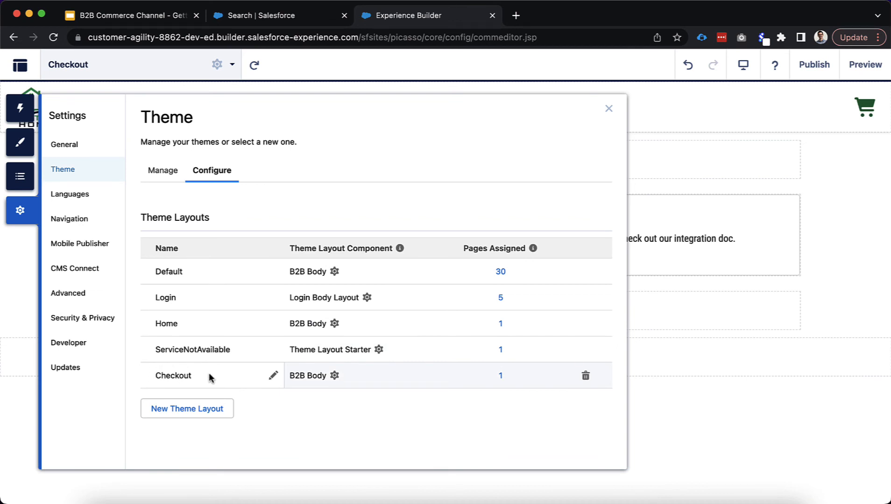
click(334, 376)
scroll(243, 388, down, 3)
scroll(243, 387, down, 2)
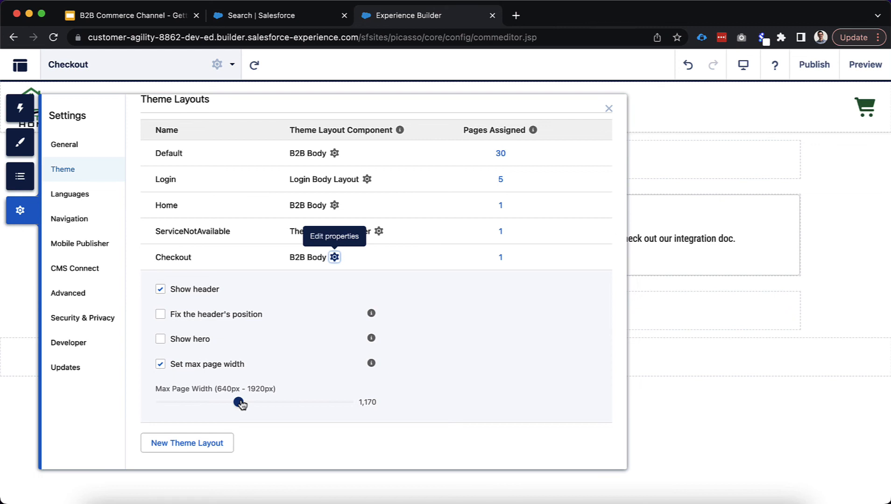
drag(240, 404, 209, 404)
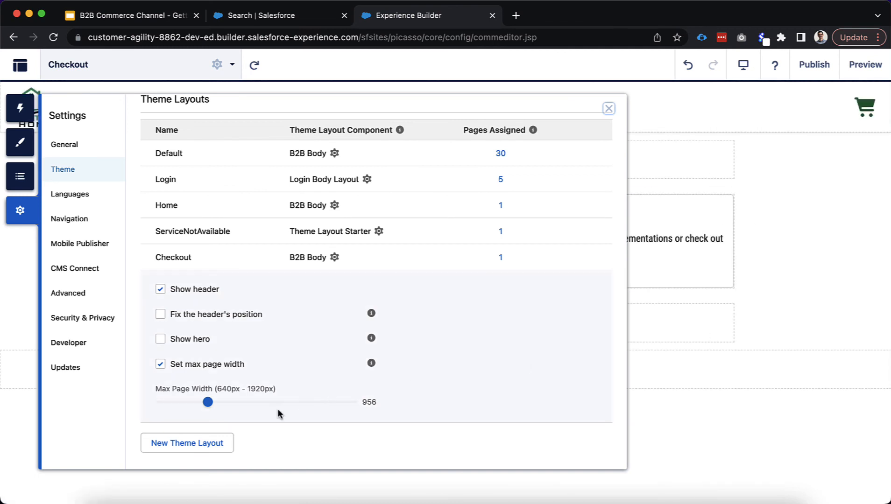
drag(236, 404, 239, 406)
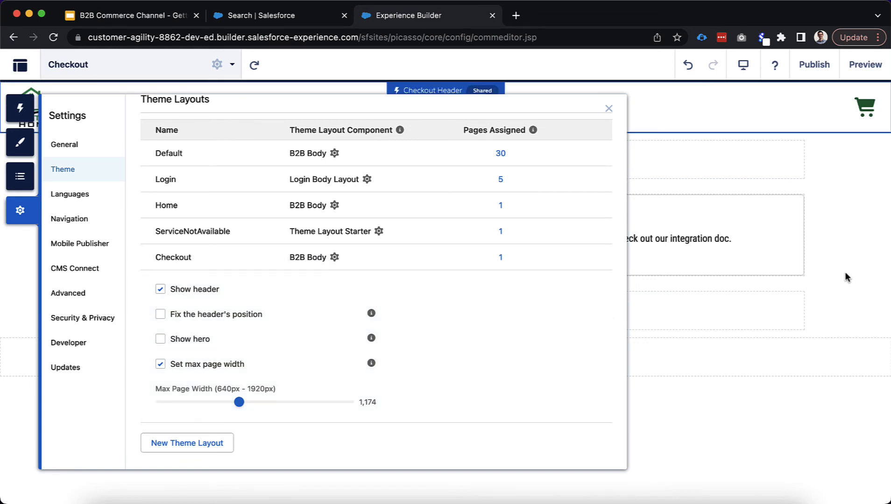
Place a Checkout Header component in the Checkout page's Content Header region
click(585, 202)
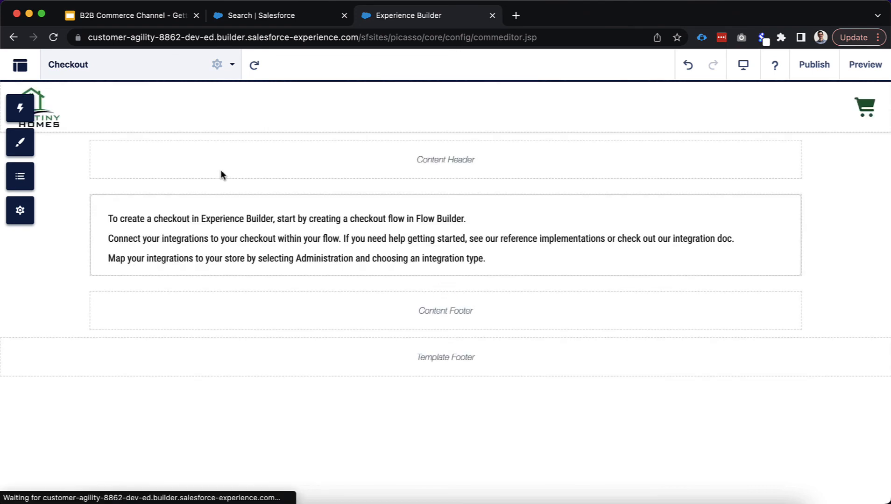
click(20, 108)
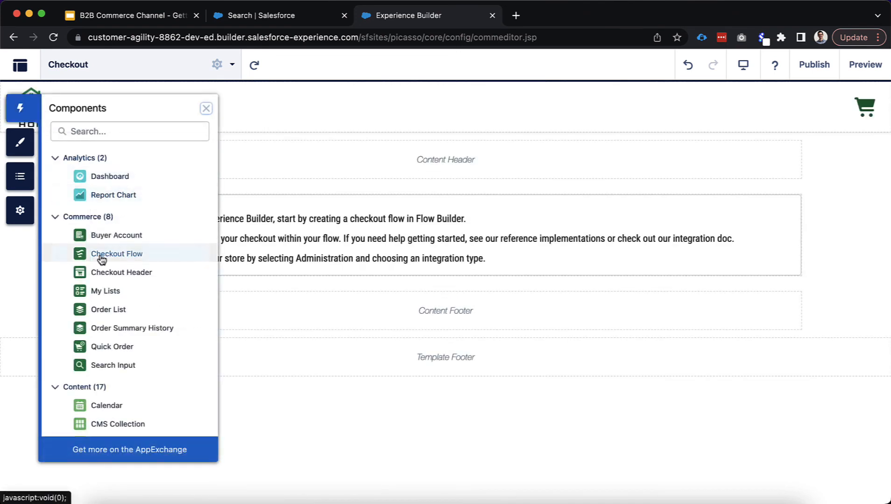
drag(110, 275, 334, 165)
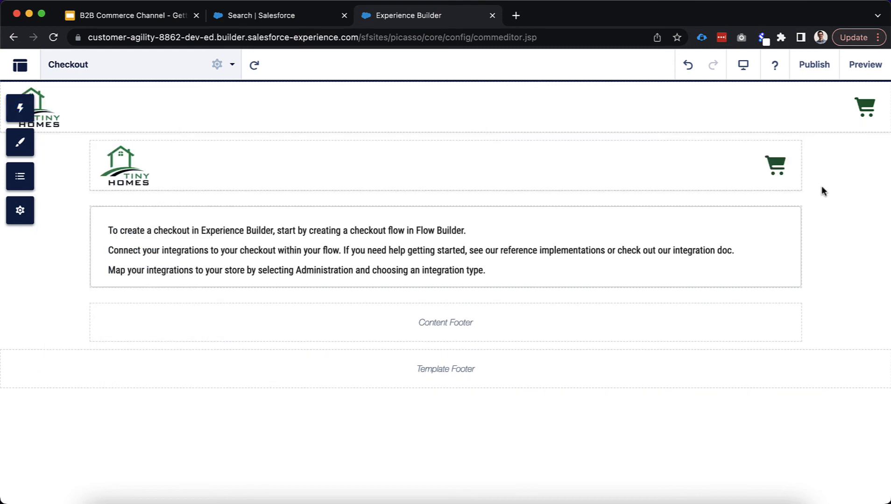
click(849, 118)
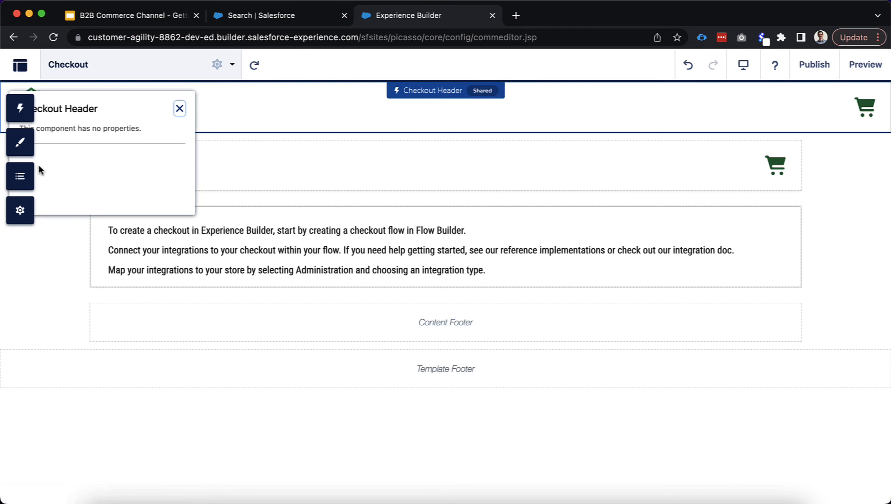
click(20, 212)
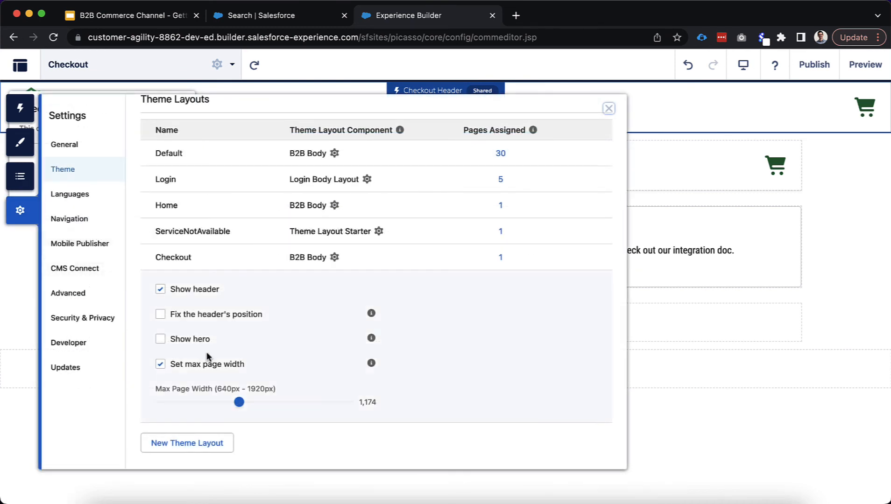
Turn off Show header for the Checkout theme layout and return to the page
click(160, 289)
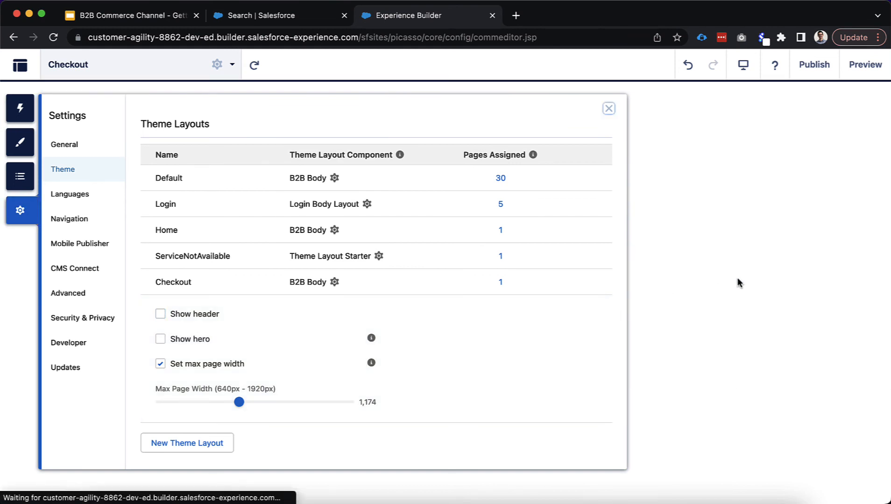
click(820, 201)
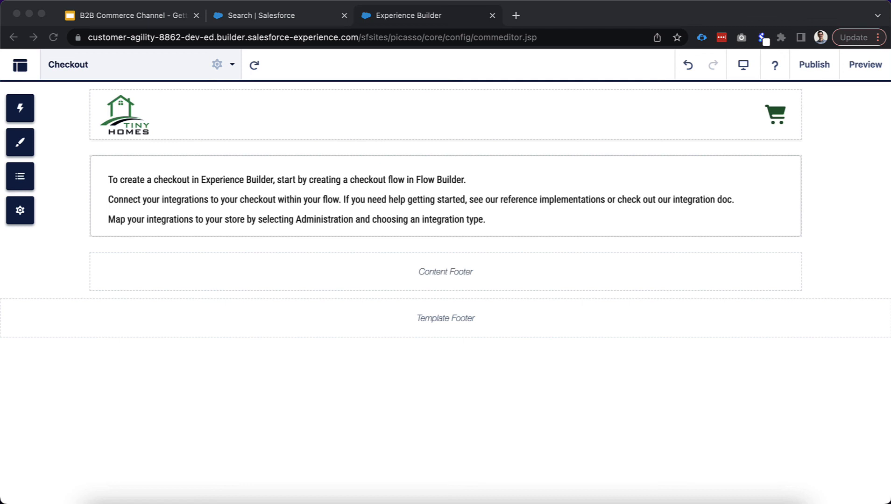
Paste the checkout header CSS rules into the theme's custom CSS and save
click(67, 207)
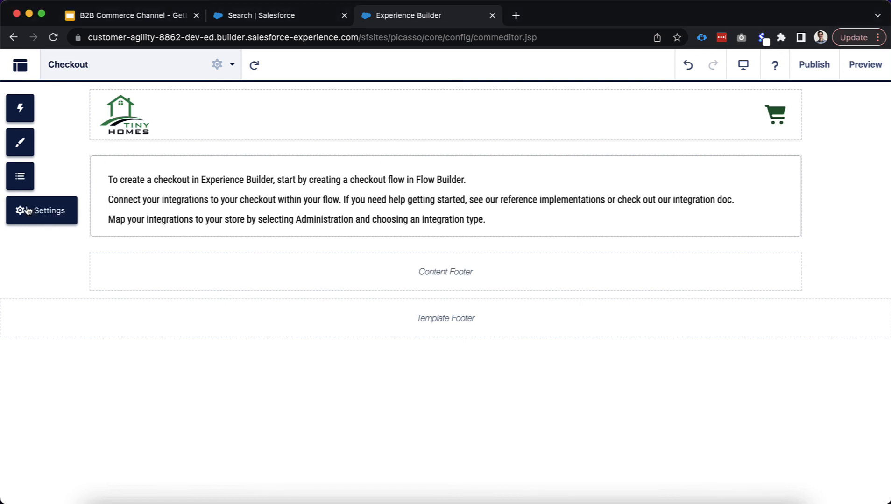
click(32, 142)
click(190, 110)
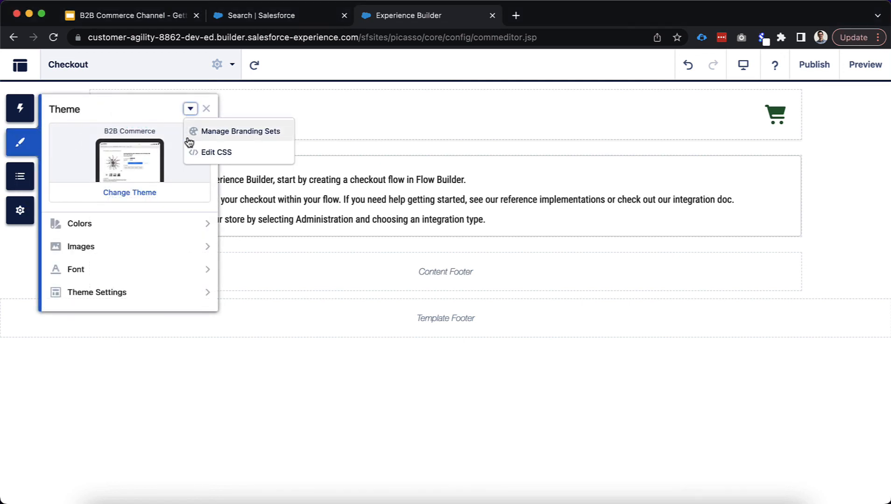
click(195, 151)
click(166, 381)
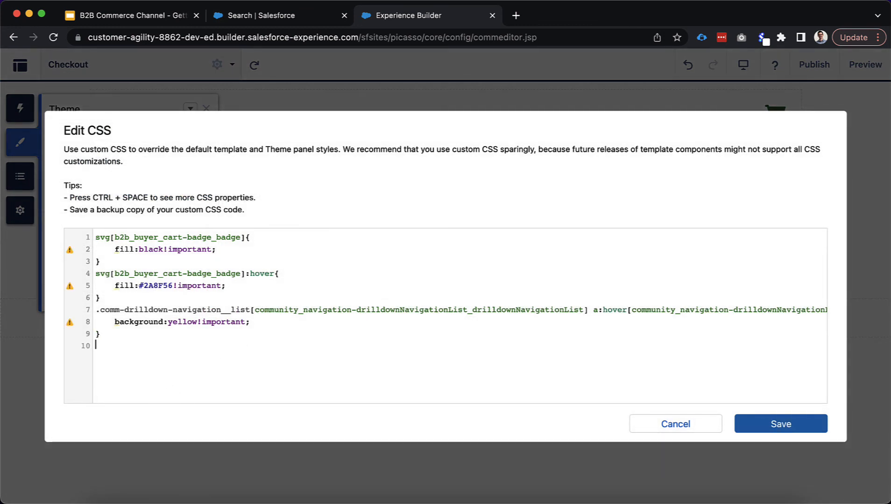
text(.slds-global-header__item svg {     fill: white!important; } .slds-global-header__logo{     height:40px!important; } .forceCommunityCheckoutHeaderWrapper .slds-global-header{     height:60px!important; } .forceCommunityCheckoutHeaderWrapper .slds-global-header_container{     background-color:rgb(50, 60, 61)!important; } .forceCommunityCheckoutHeaderWrapper .slds-icon{     width:25px!important; })
scroll(163, 338, up, 1)
scroll(163, 338, down, 1)
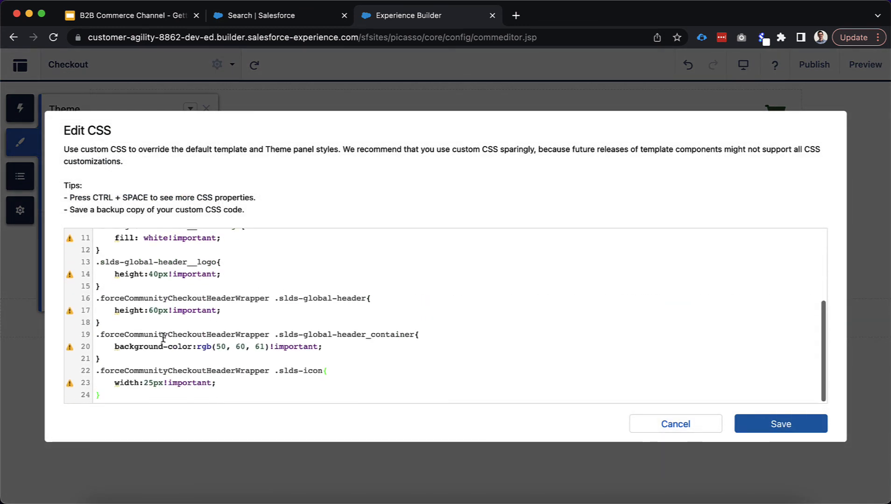
click(94, 260)
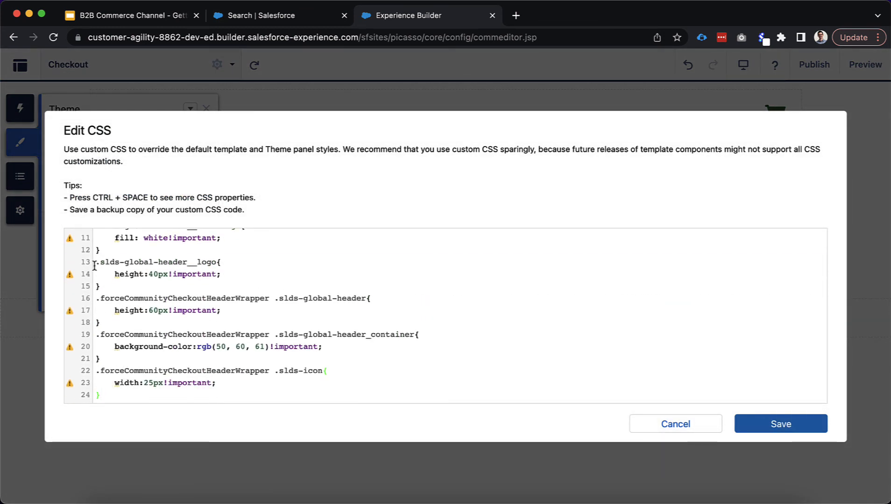
key(super+shift+Down)
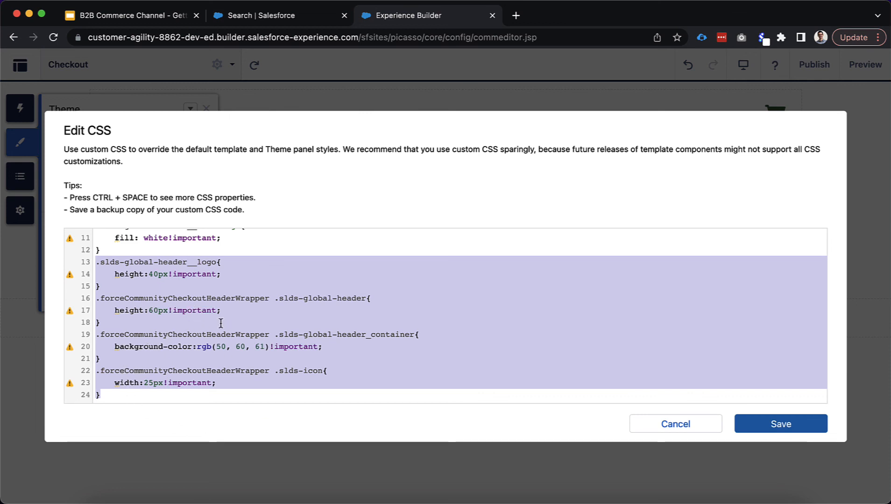
click(726, 390)
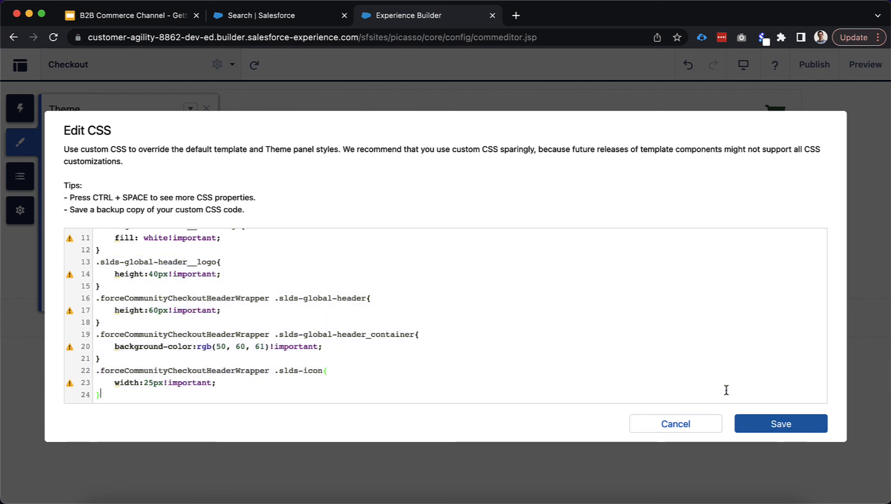
click(757, 434)
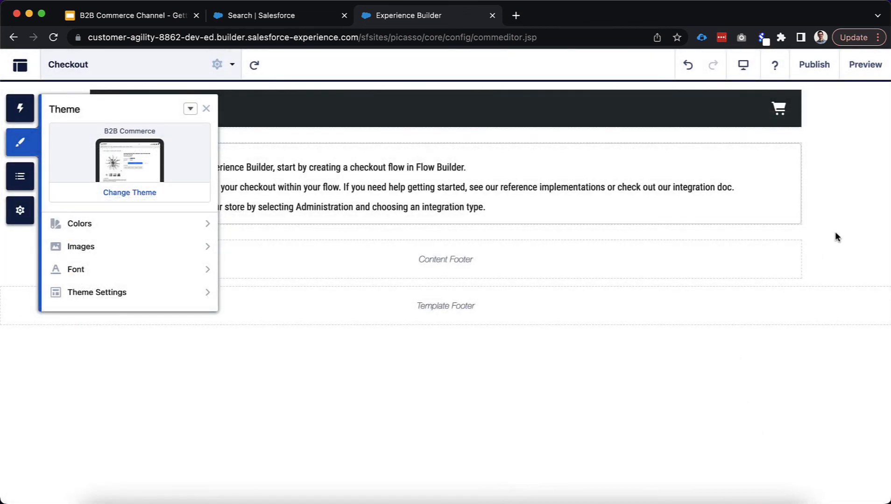
click(834, 231)
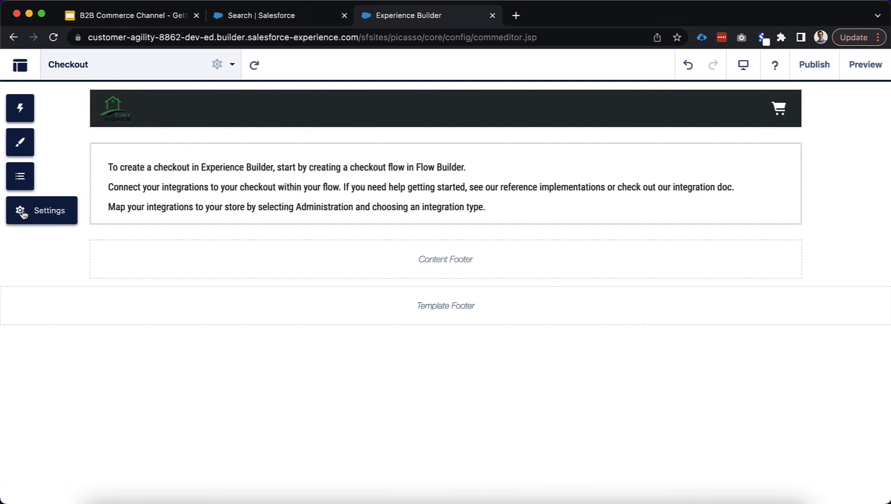
Change the checkout header background from rgb(50, 60, 61) to white and save
click(19, 142)
click(190, 109)
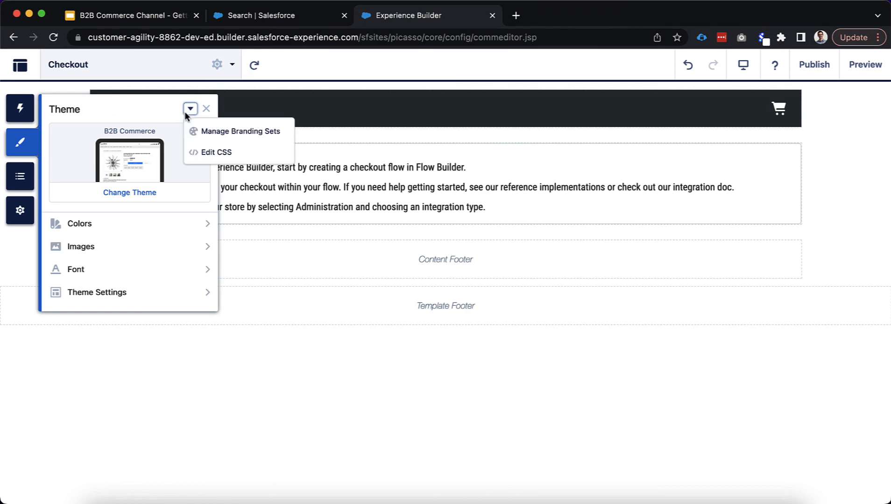
click(196, 150)
click(149, 322)
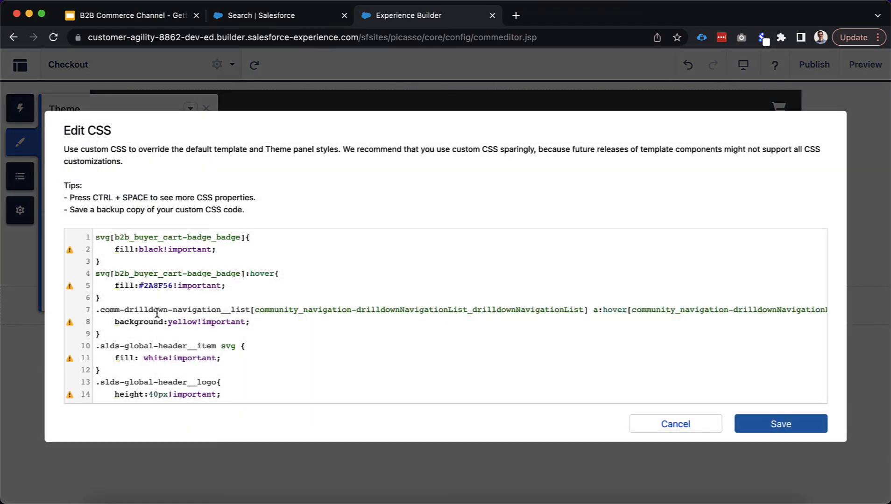
scroll(159, 361, down, 5)
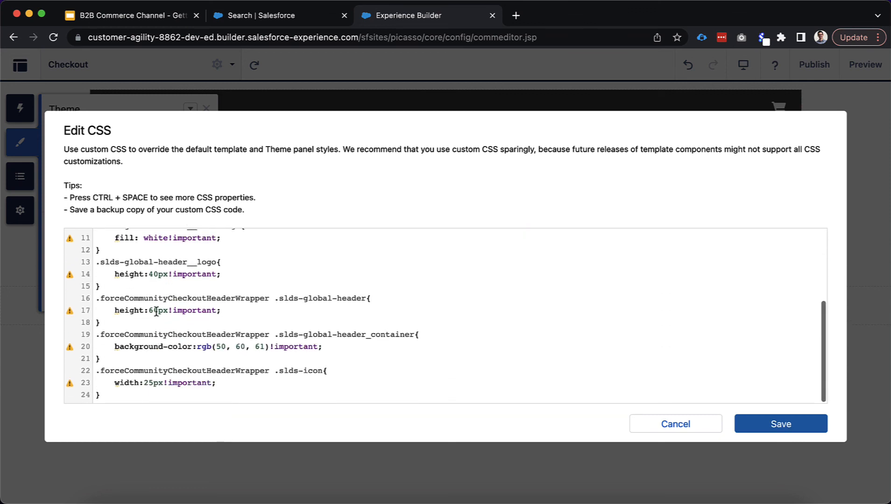
drag(197, 348, 270, 347)
text(whit)
key(Return)
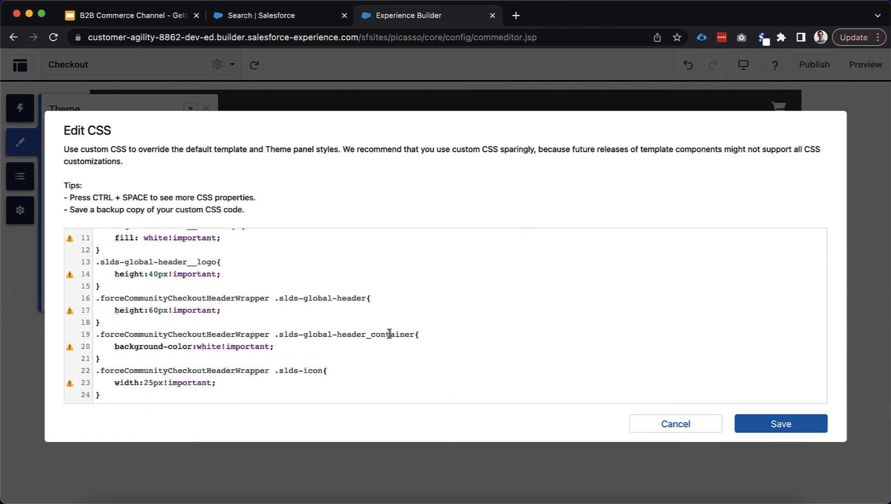
click(756, 427)
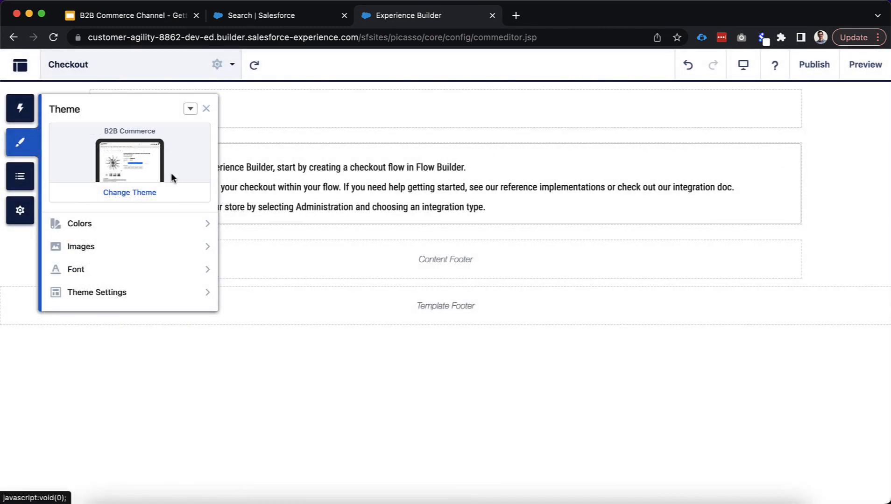
Delete the .slds-global-header__item svg fill rule from the CSS and save
click(190, 108)
click(193, 152)
scroll(197, 336, down, 3)
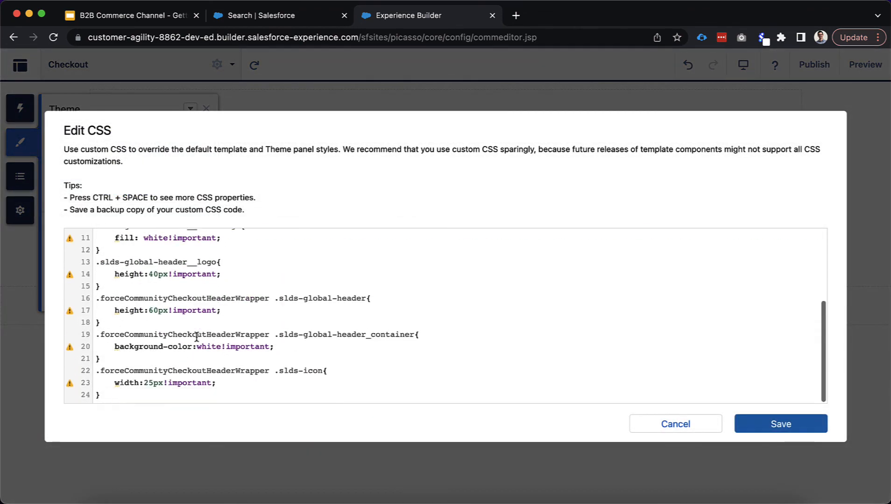
scroll(187, 284, up, 1)
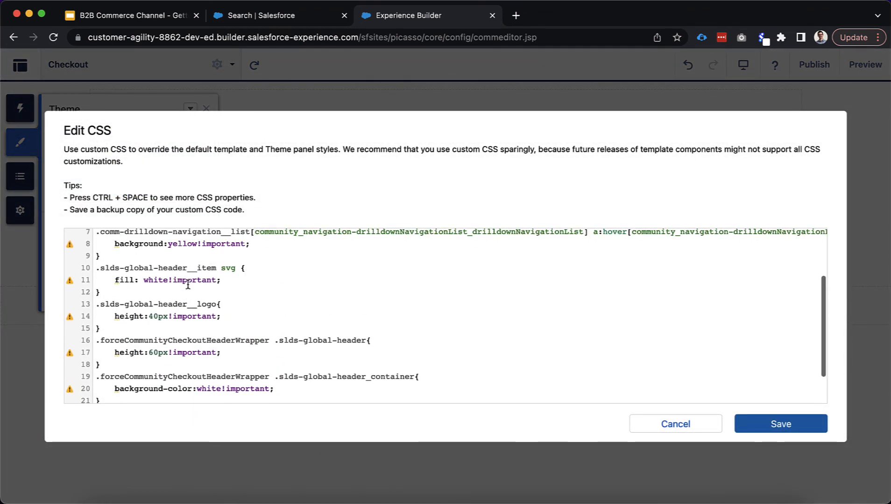
click(115, 281)
text(//)
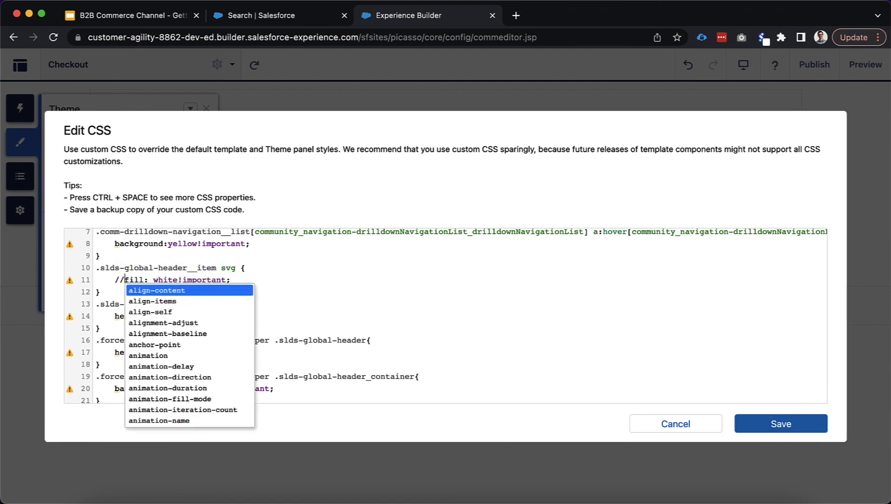
key(BackSpace)
key(BackSpace)
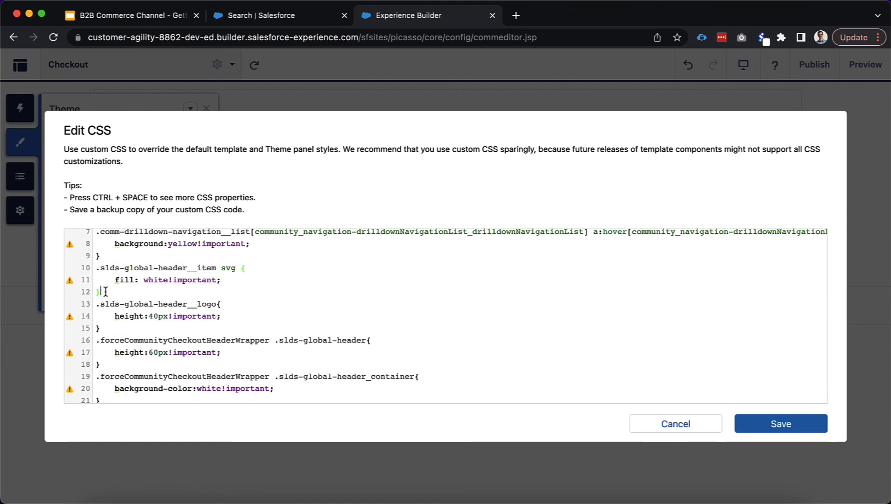
drag(100, 293, 90, 269)
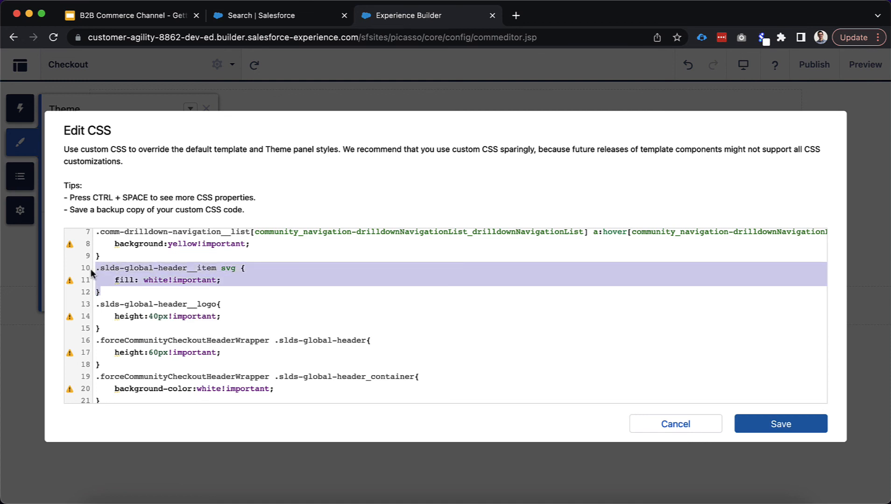
key(BackSpace)
key(BackSpace)
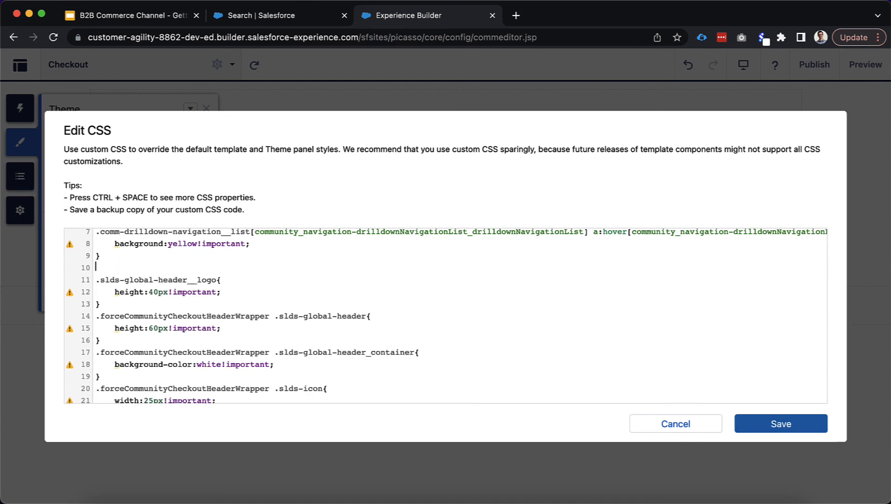
click(797, 422)
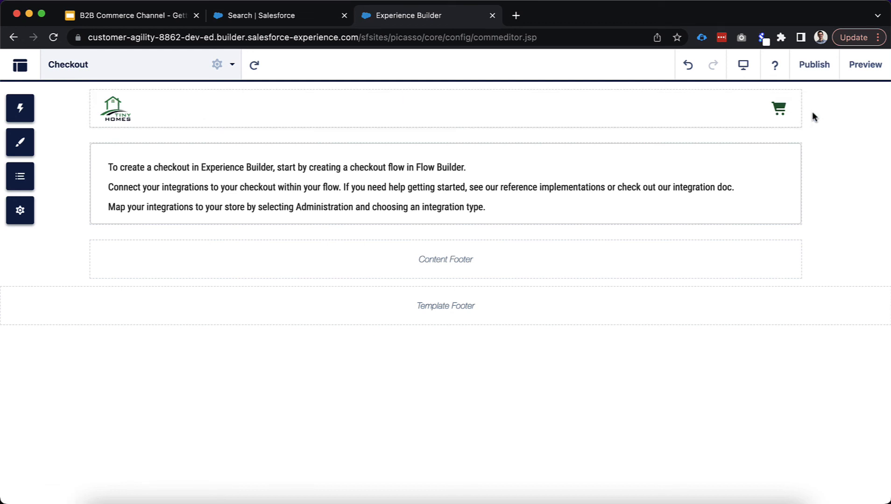
Open the Home page by searching 'home' in the page list
click(185, 63)
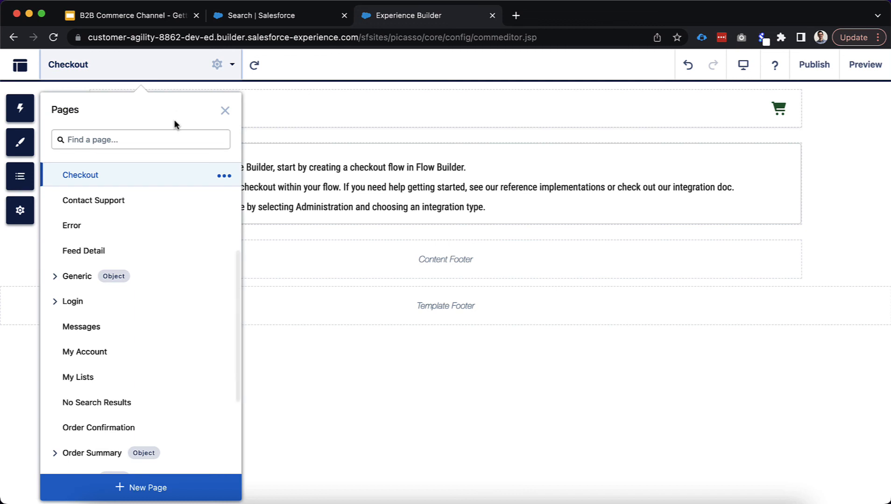
click(145, 139)
text(home)
click(132, 180)
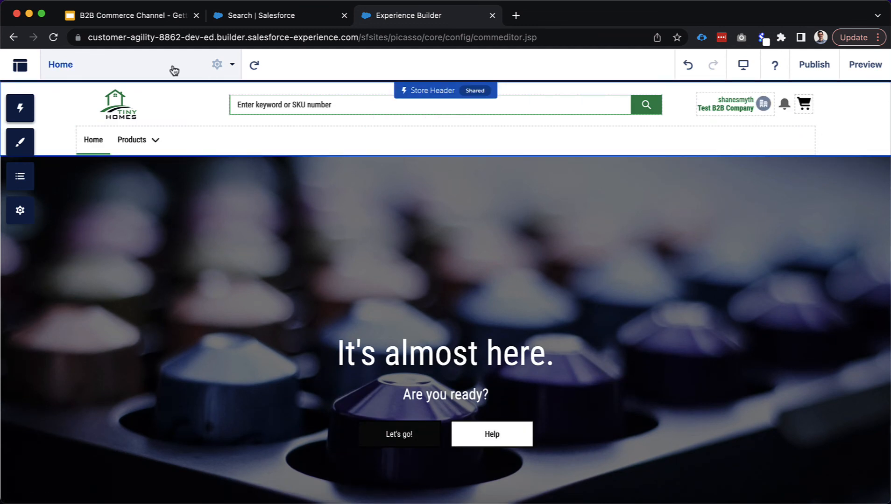
Preview the Home page, return to editing, and scroll through its banner and order components
click(853, 70)
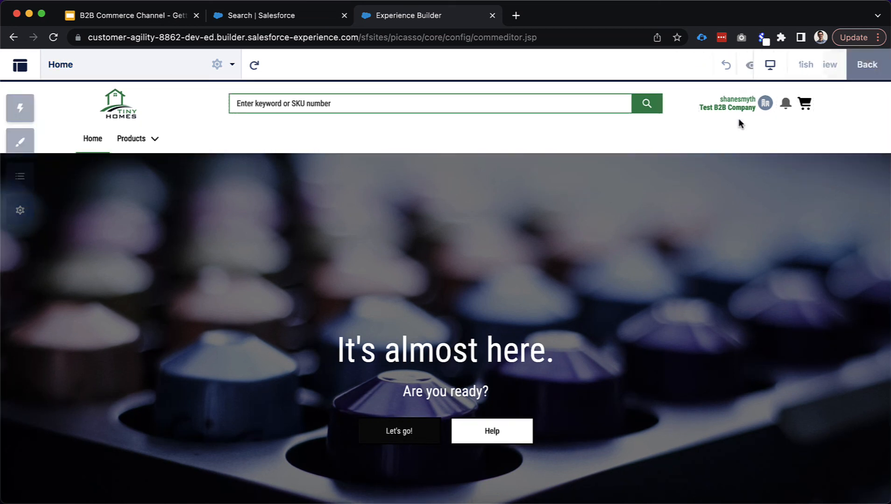
click(863, 67)
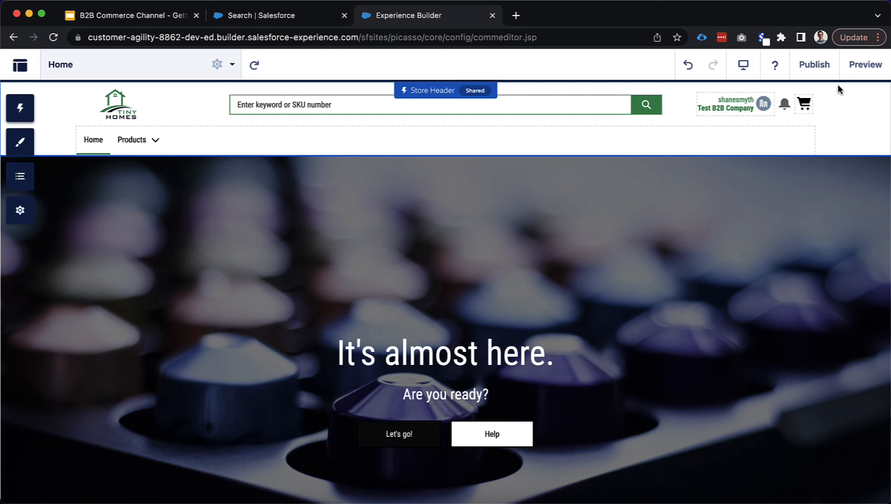
scroll(757, 230, down, 2)
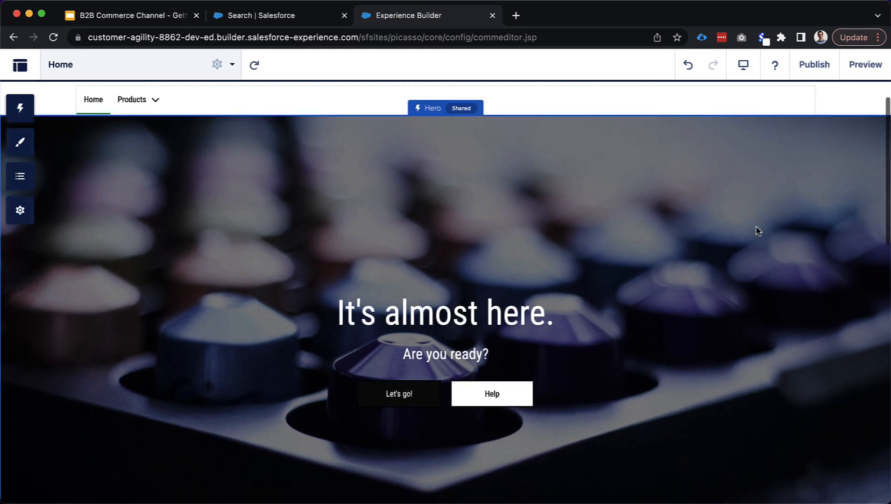
scroll(757, 230, down, 1)
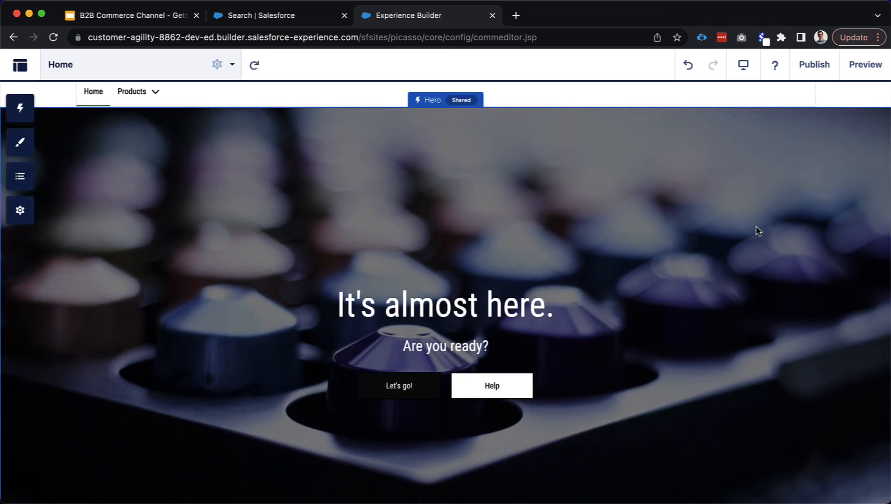
scroll(740, 234, up, 1)
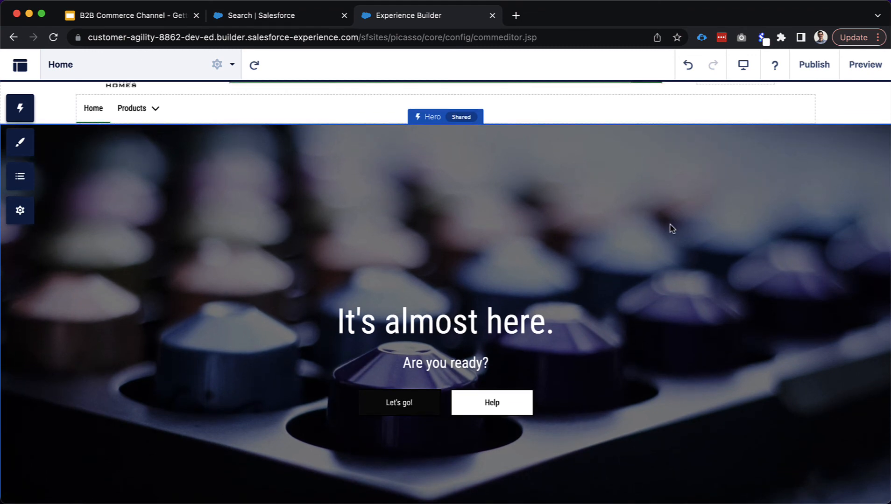
scroll(527, 229, up, 1)
scroll(633, 289, down, 1)
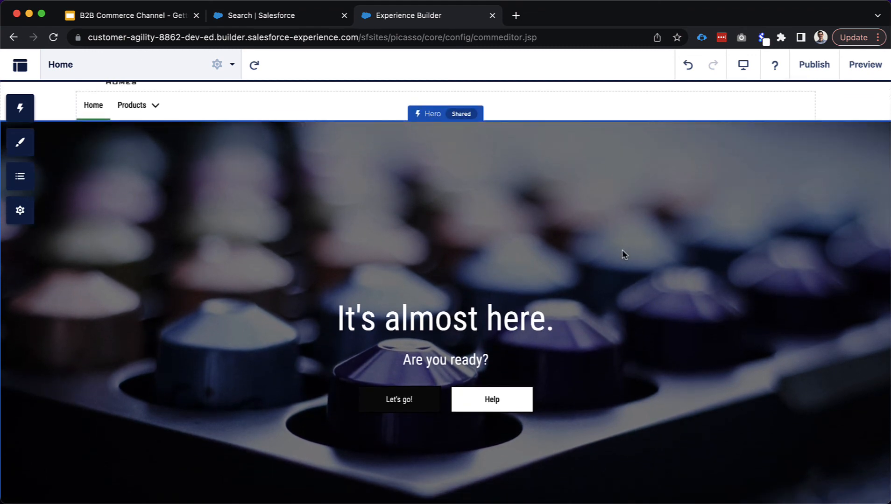
scroll(610, 348, down, 10)
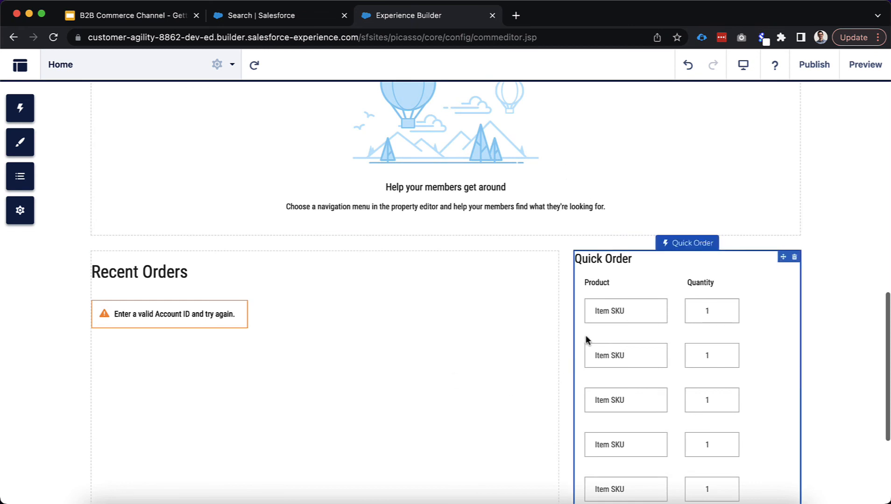
scroll(501, 311, up, 10)
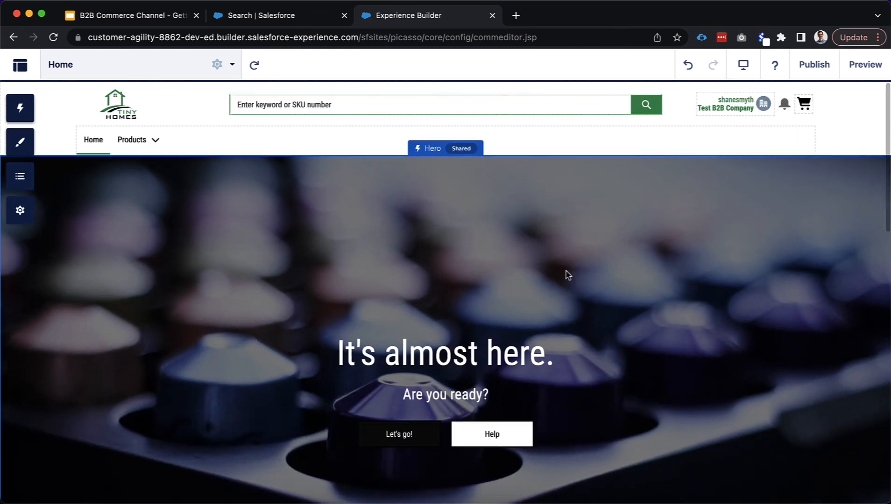